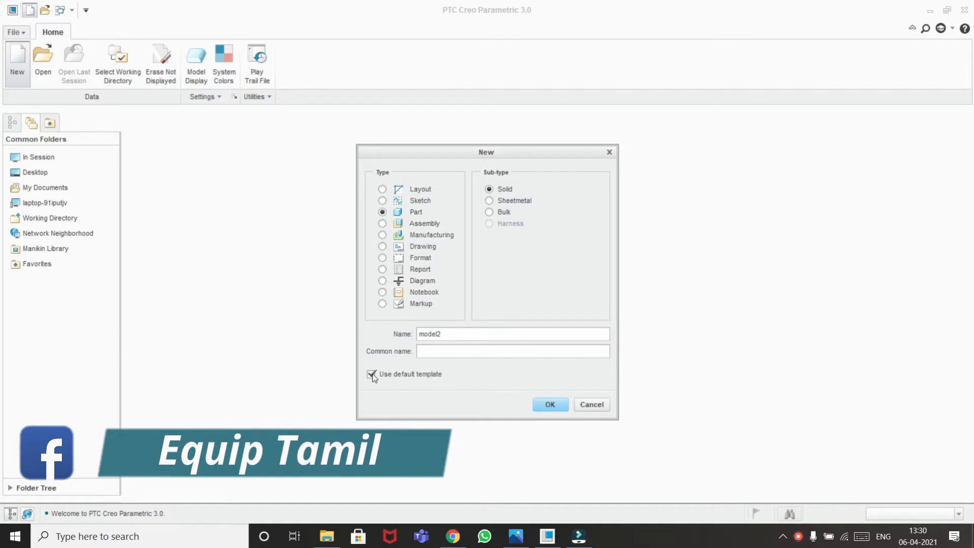
Create the new solid part from the mmns_part_solid template instead of the default one
click(549, 405)
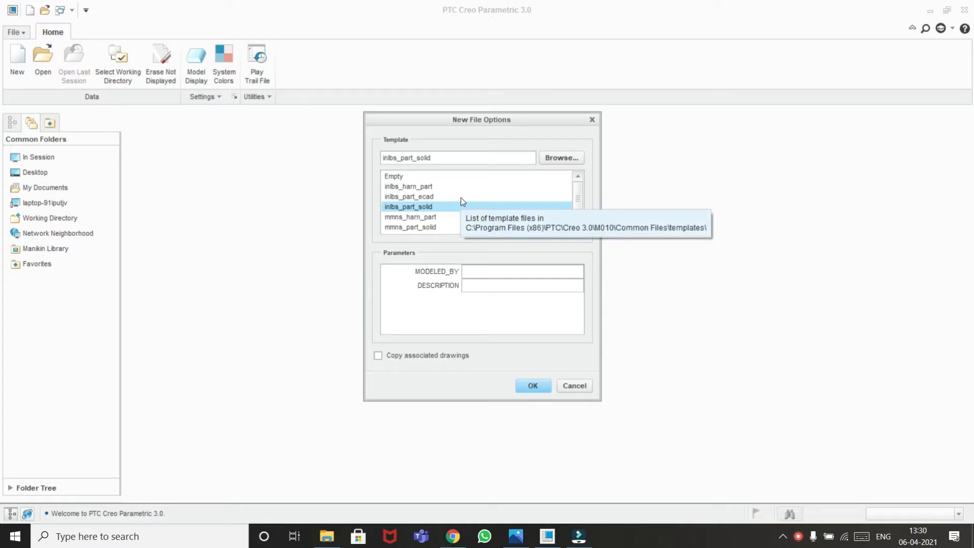
scroll(460, 201, down, 1)
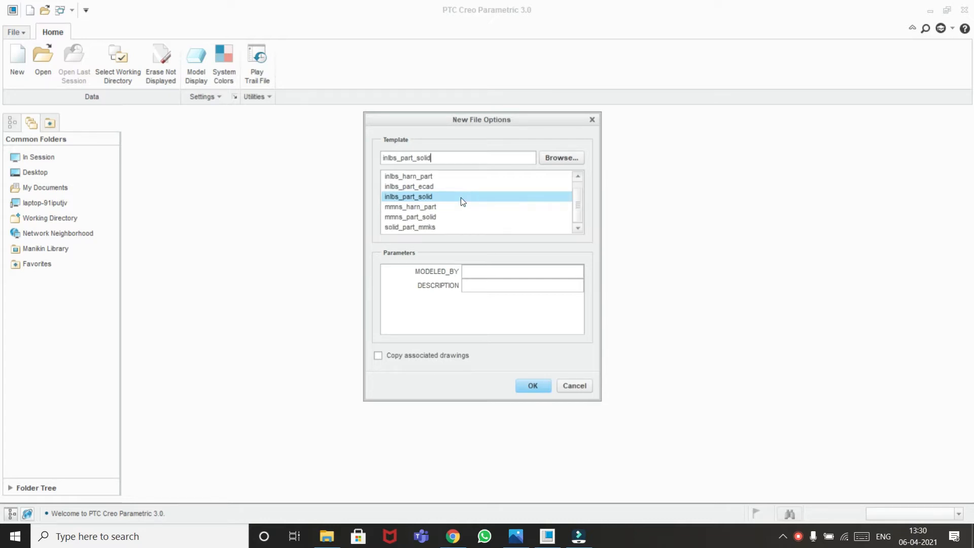
click(405, 217)
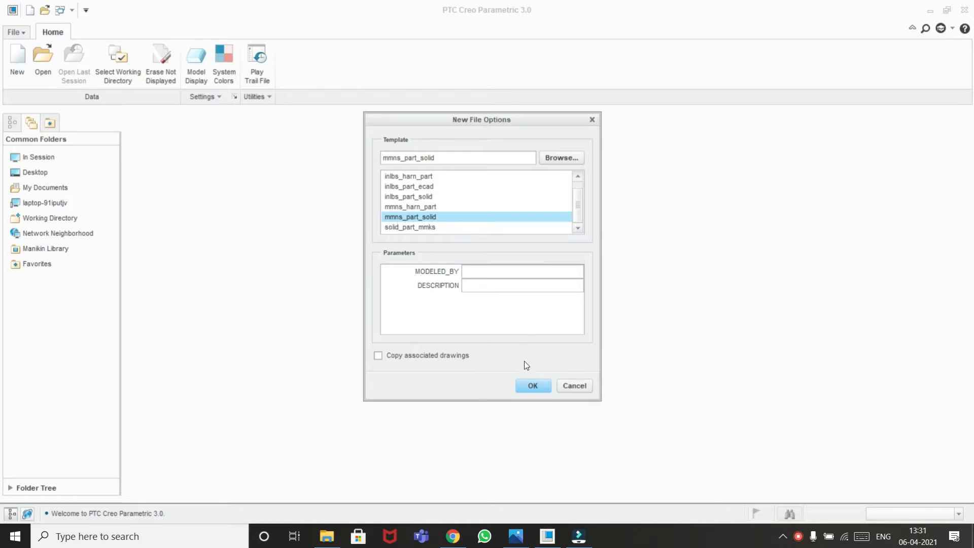
click(536, 385)
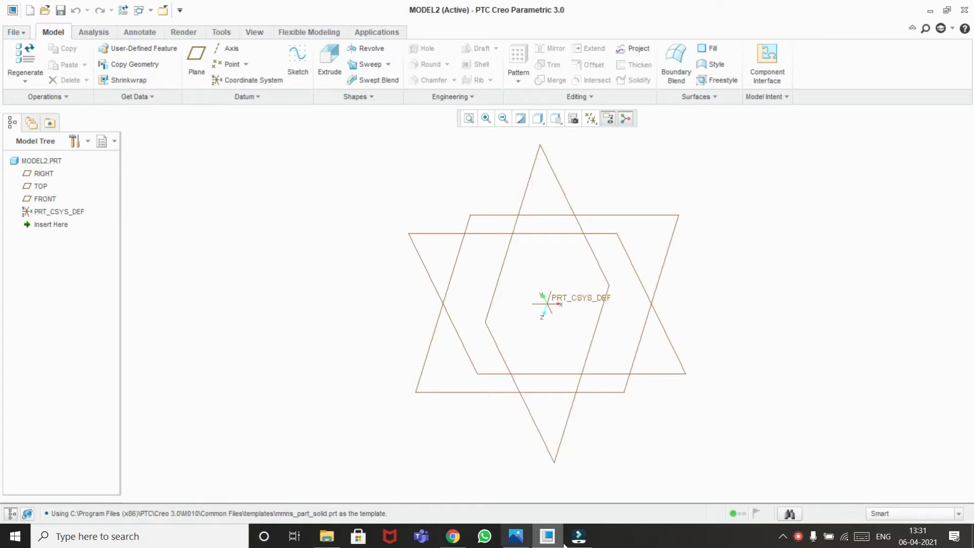
Start an extrude on the TOP plane and sketch two concentric circles at the origin, about 278 mm and 203 mm in diameter
click(523, 536)
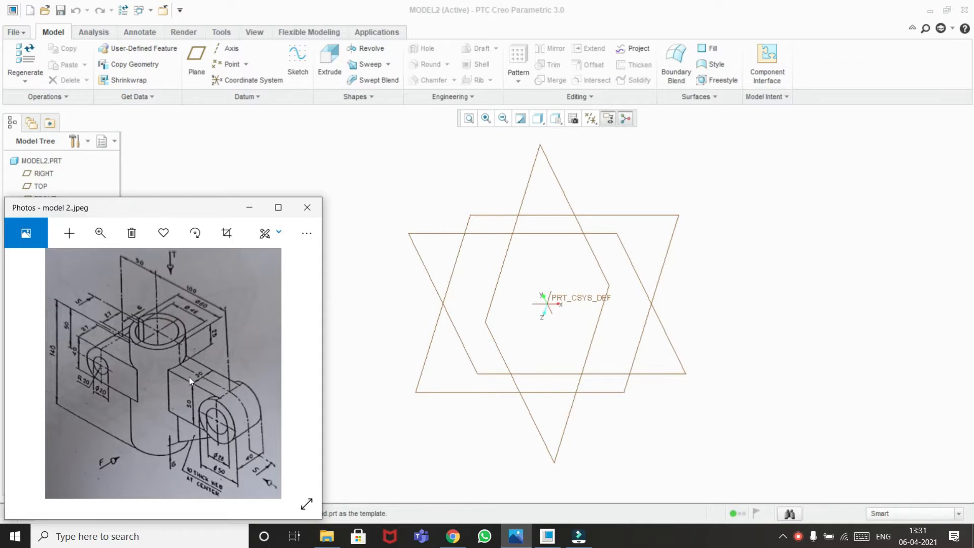
click(519, 538)
click(40, 185)
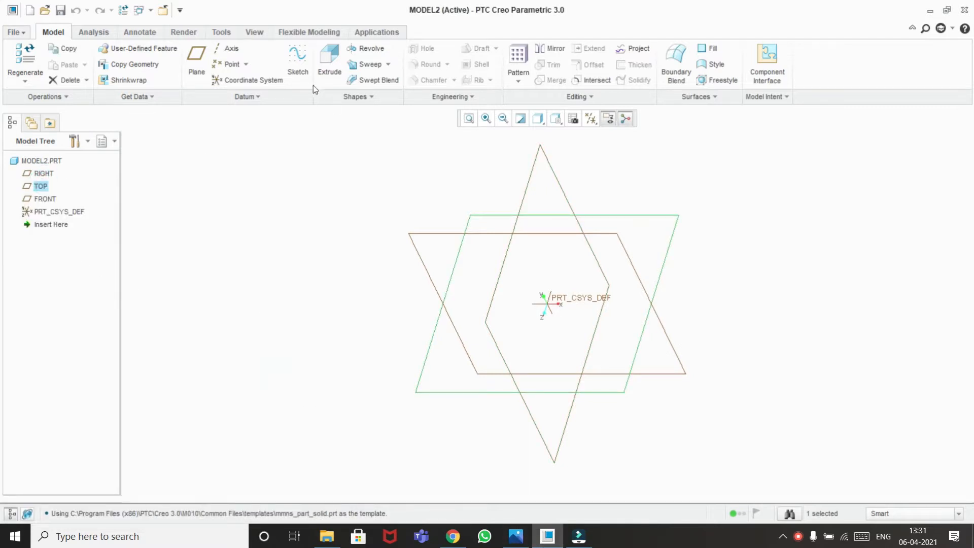
click(331, 60)
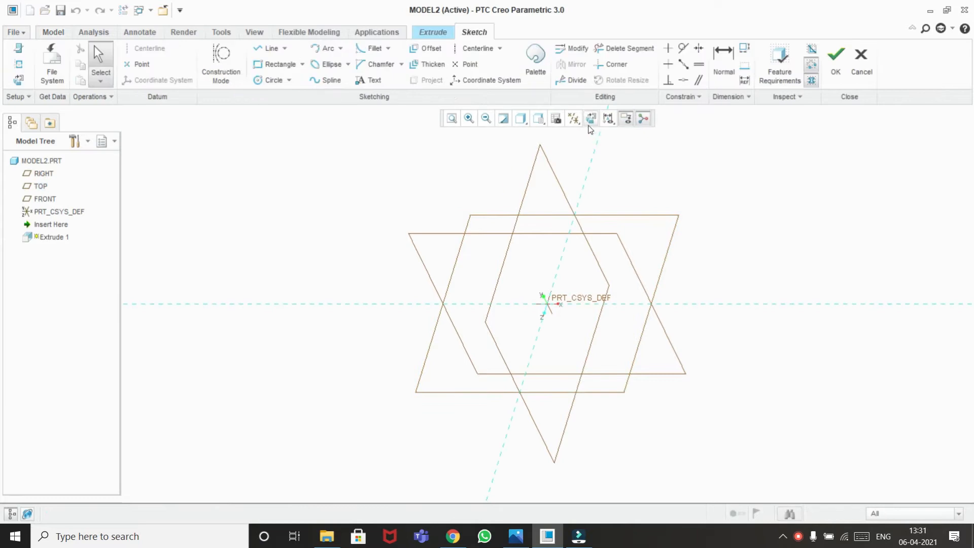
click(590, 121)
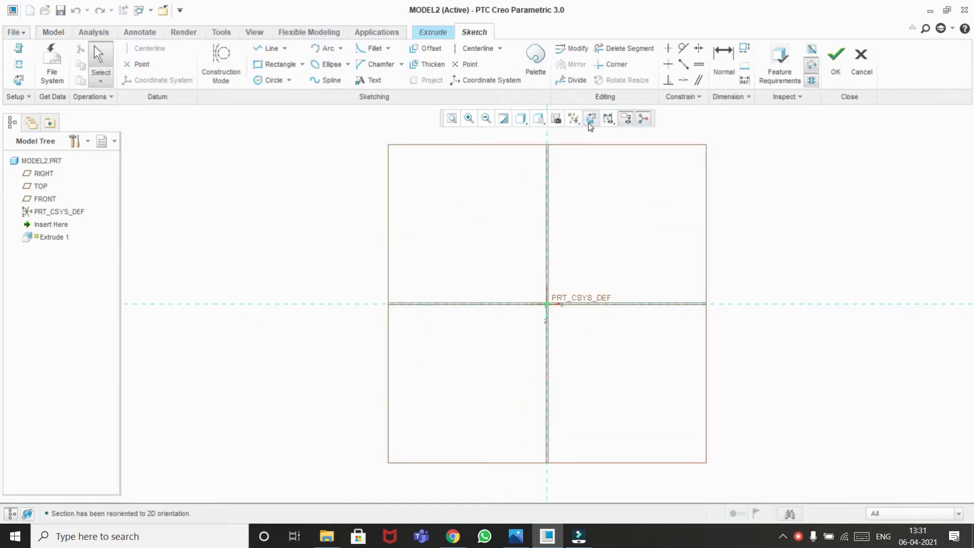
click(271, 80)
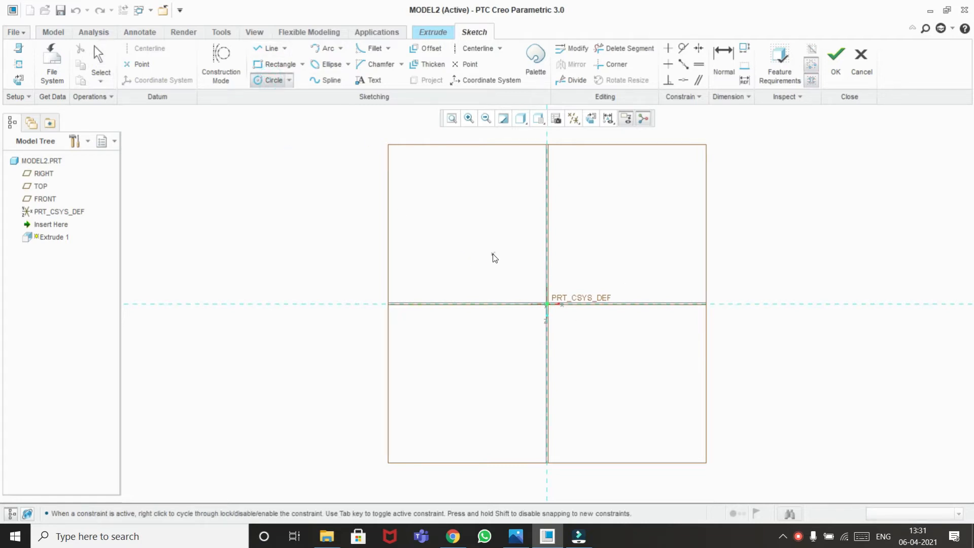
click(551, 305)
click(618, 361)
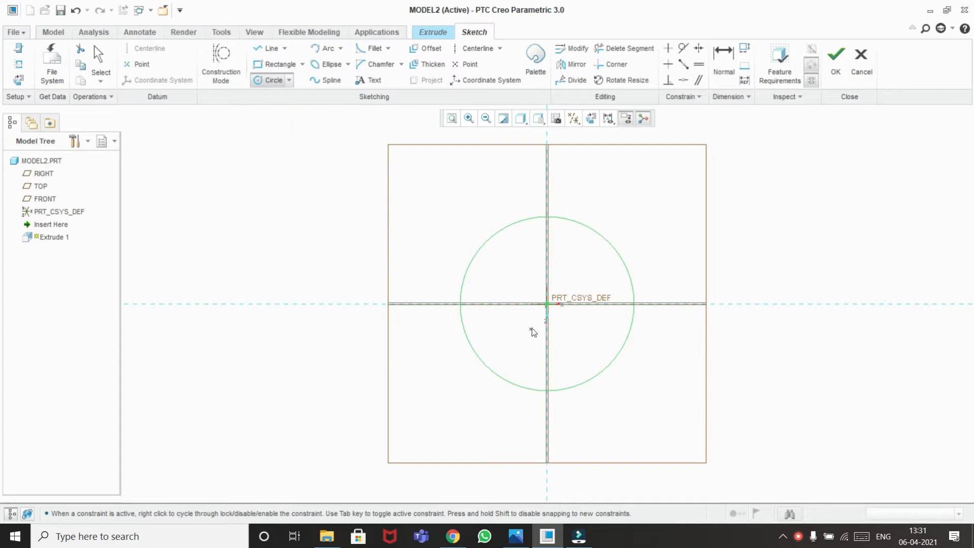
click(547, 304)
click(585, 356)
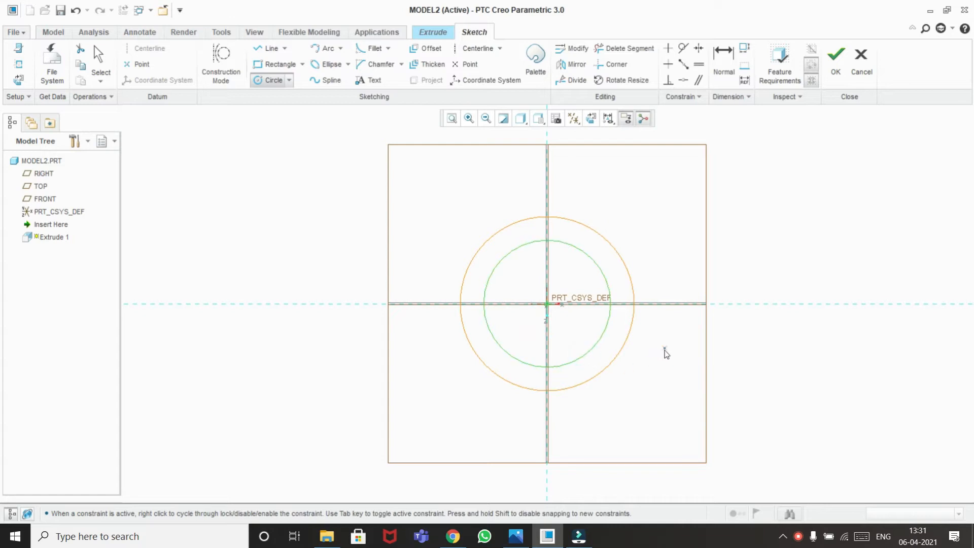
middle_click(665, 355)
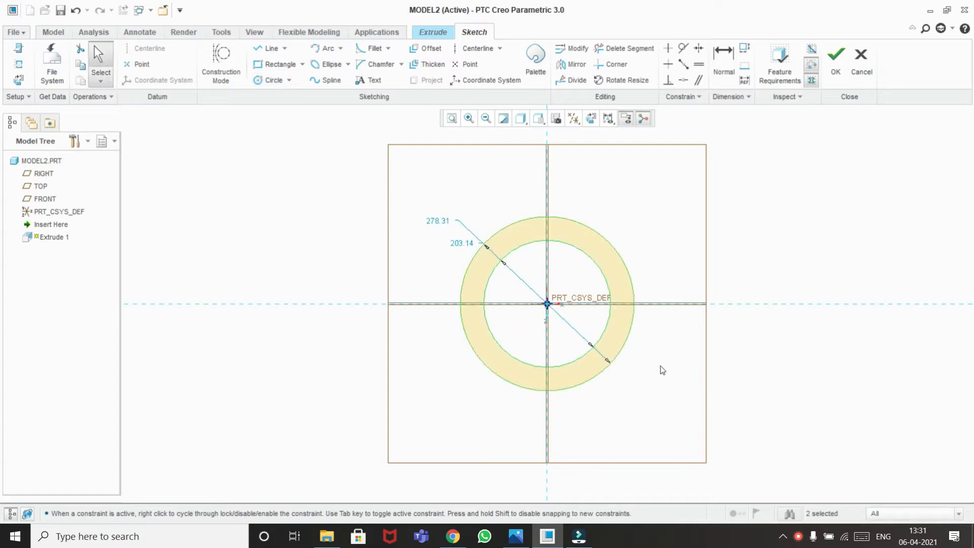
Check the reference drawing and set the inner circle's diameter to 46 mm
double_click(459, 242)
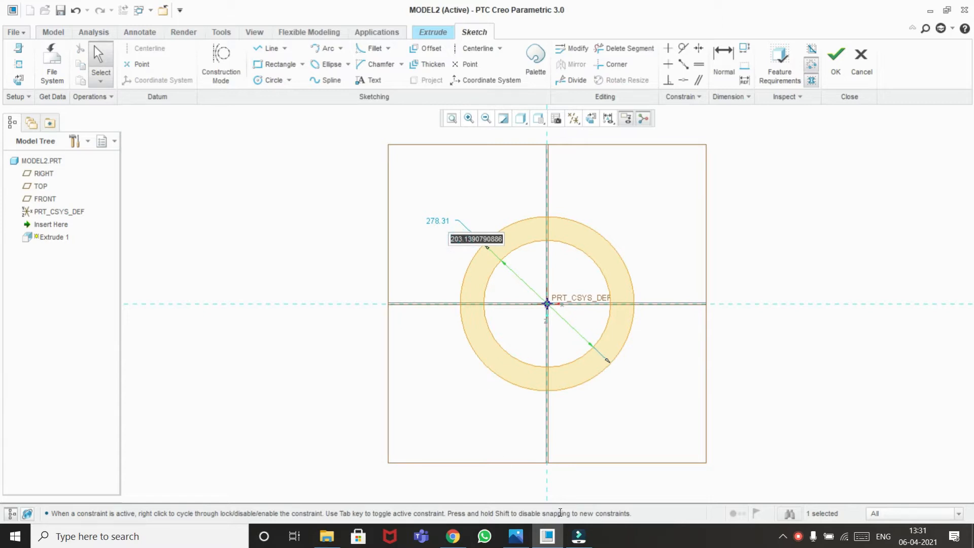
click(516, 536)
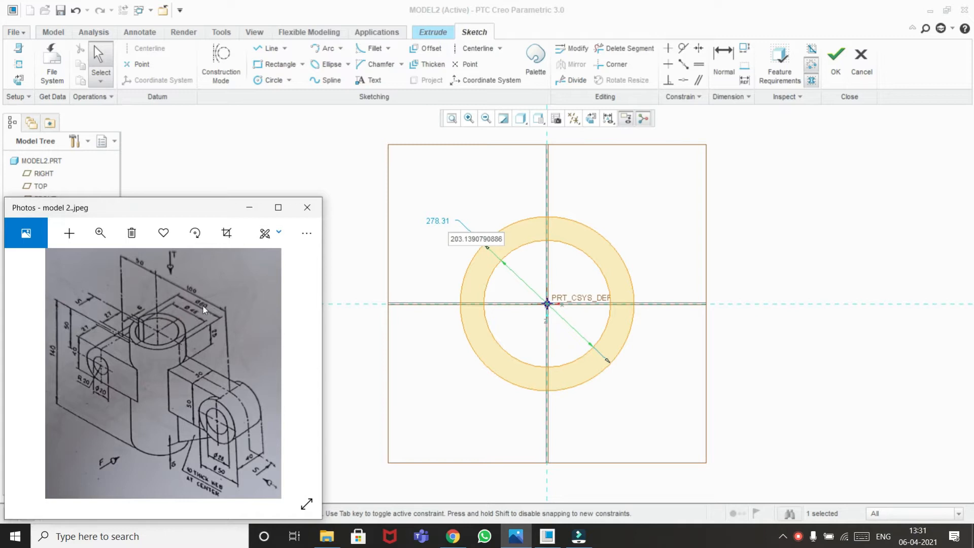
click(249, 207)
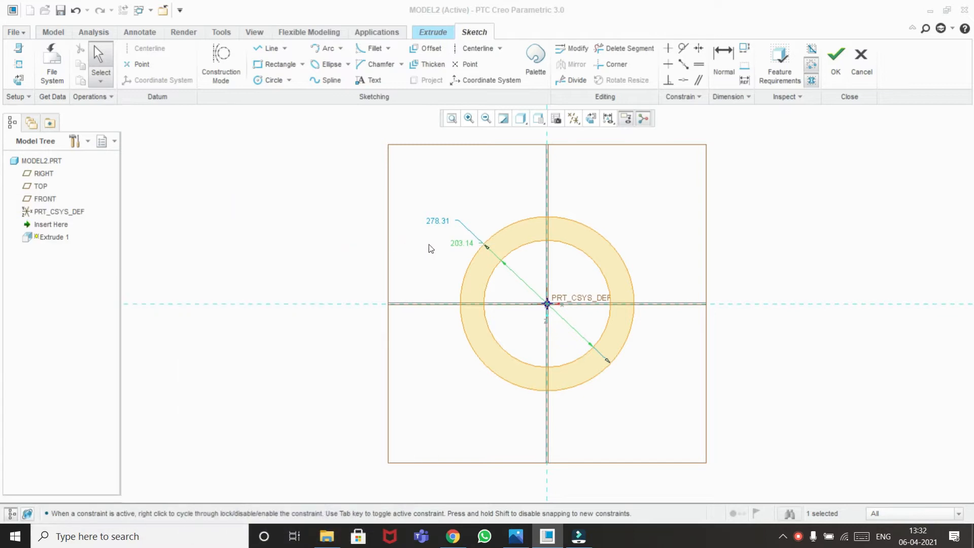
double_click(454, 242)
key(BackSpace)
text(46)
key(Return)
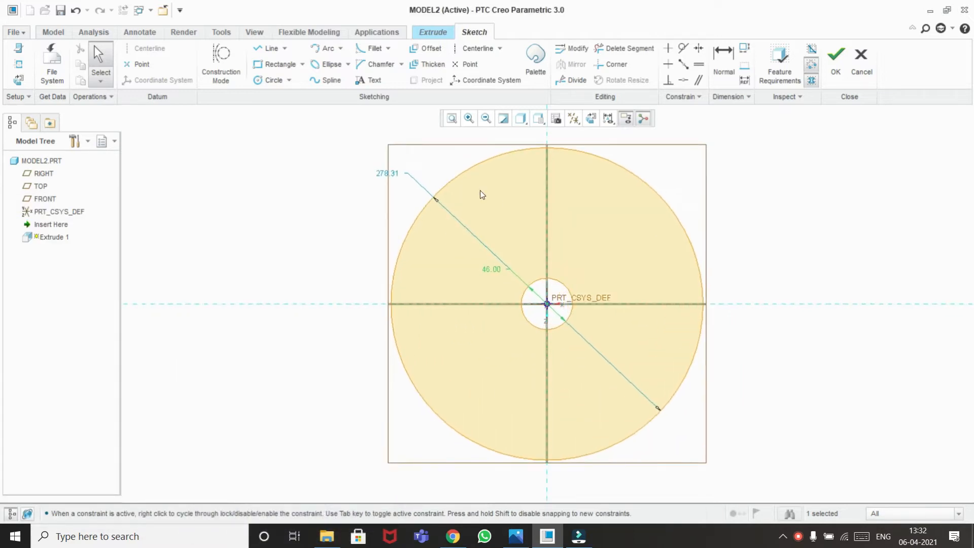
Set the outer circle's diameter to 60 mm and finish the ring sketch
double_click(389, 173)
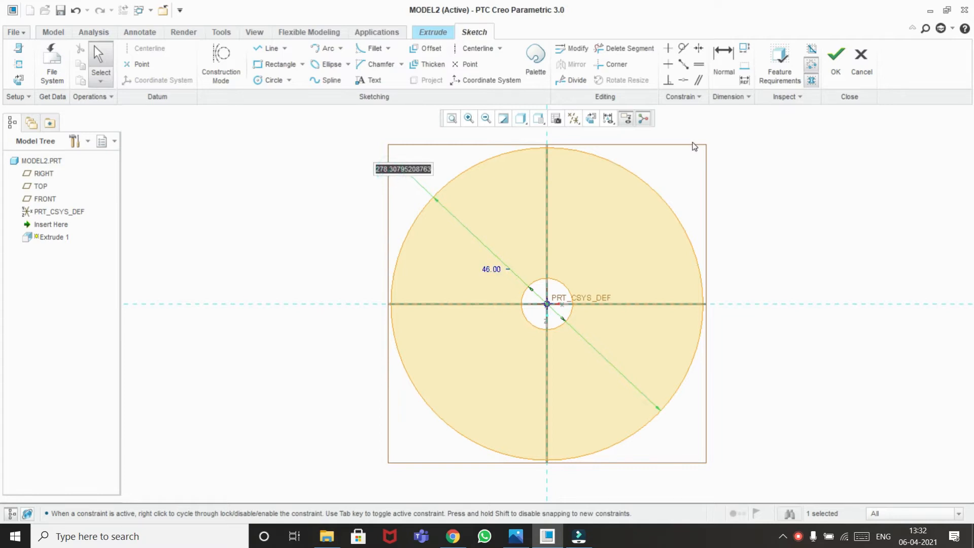
key(BackSpace)
text(60)
key(Return)
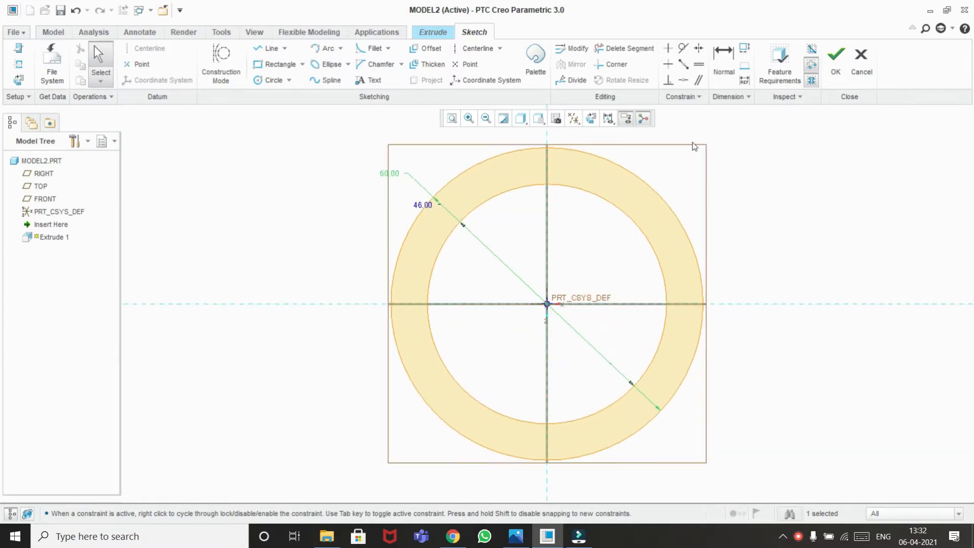
click(835, 66)
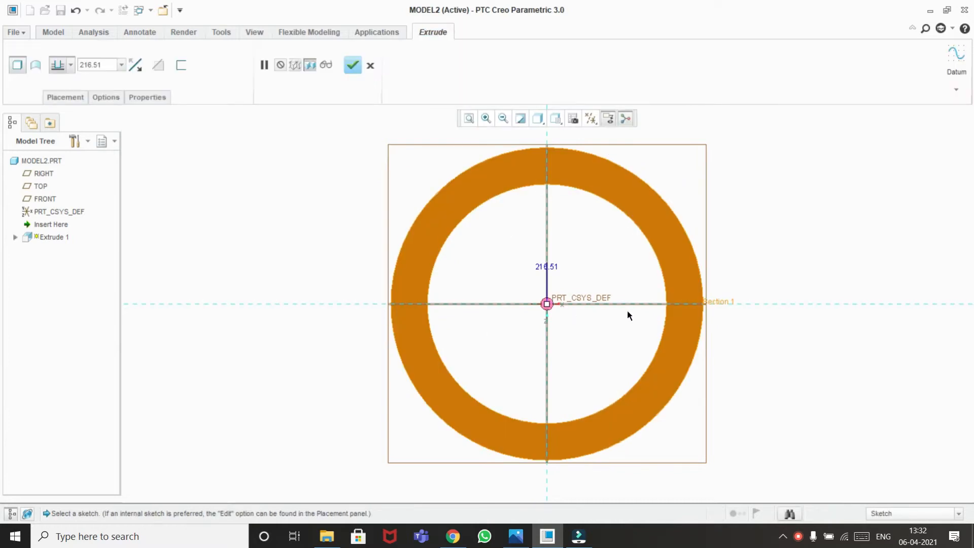
Check the cylinder height in the reference drawing and set the extrusion depth to 140 mm
middle_drag(729, 297, 608, 305)
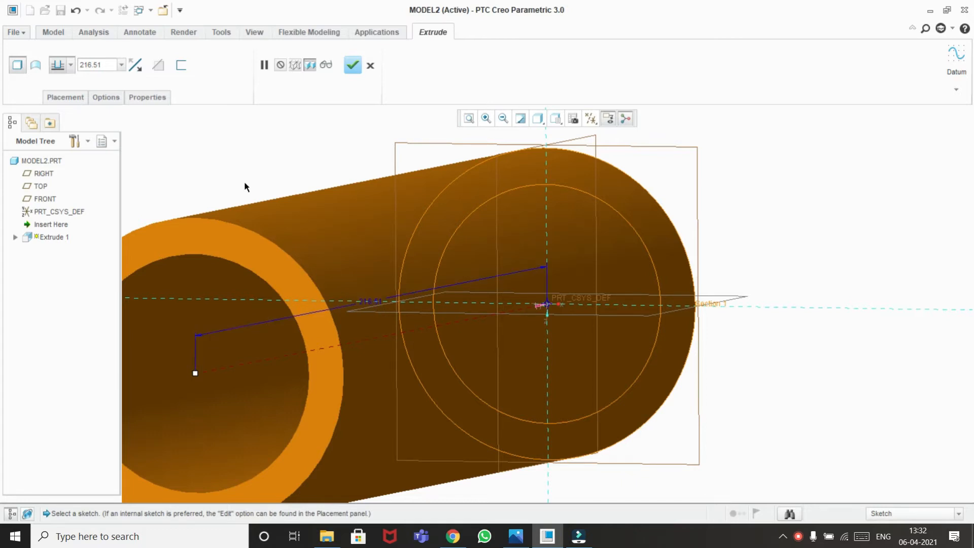
double_click(104, 65)
scroll(314, 384, down, 2)
click(512, 537)
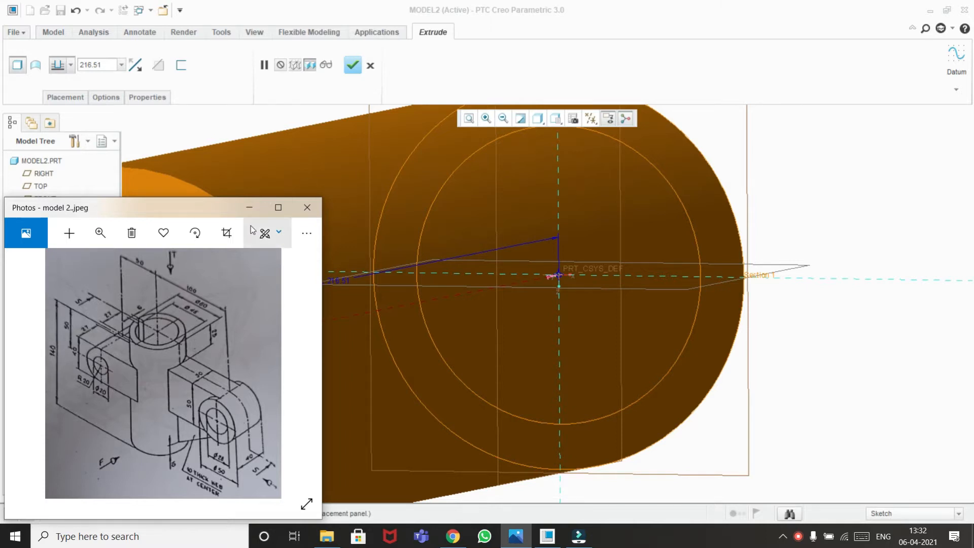
click(249, 207)
text(140)
key(Return)
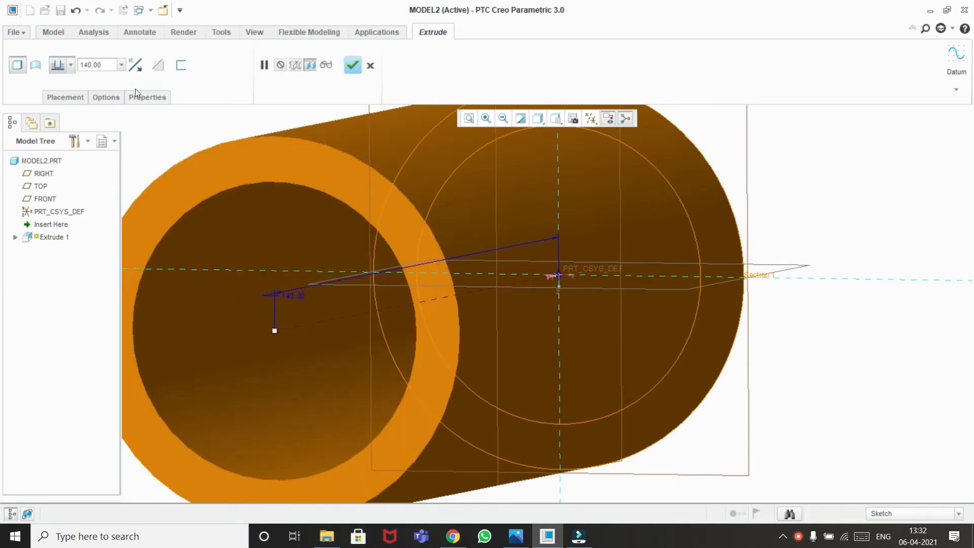
Make the extrusion symmetric about the sketch plane and complete the hollow cylinder
scroll(692, 121, down, 2)
scroll(692, 121, up, 3)
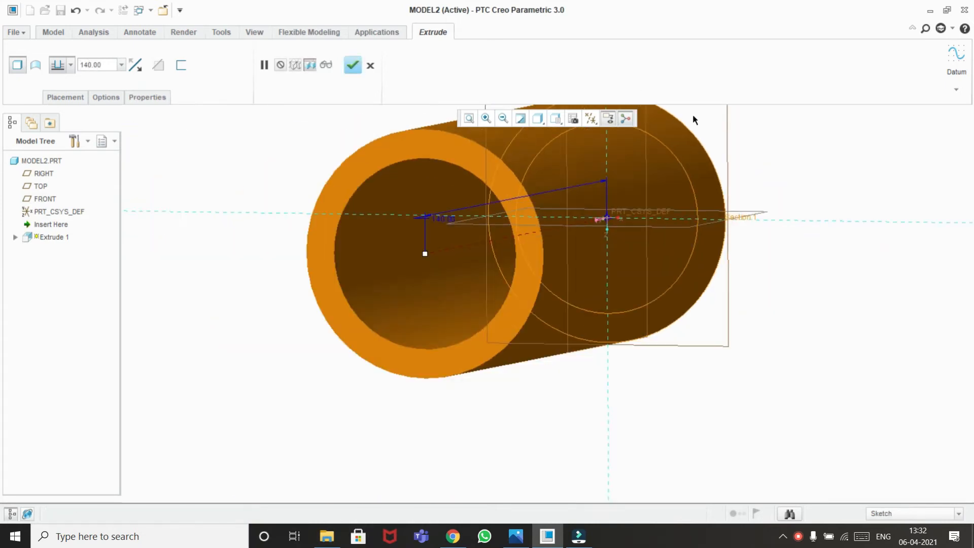
click(70, 64)
click(59, 104)
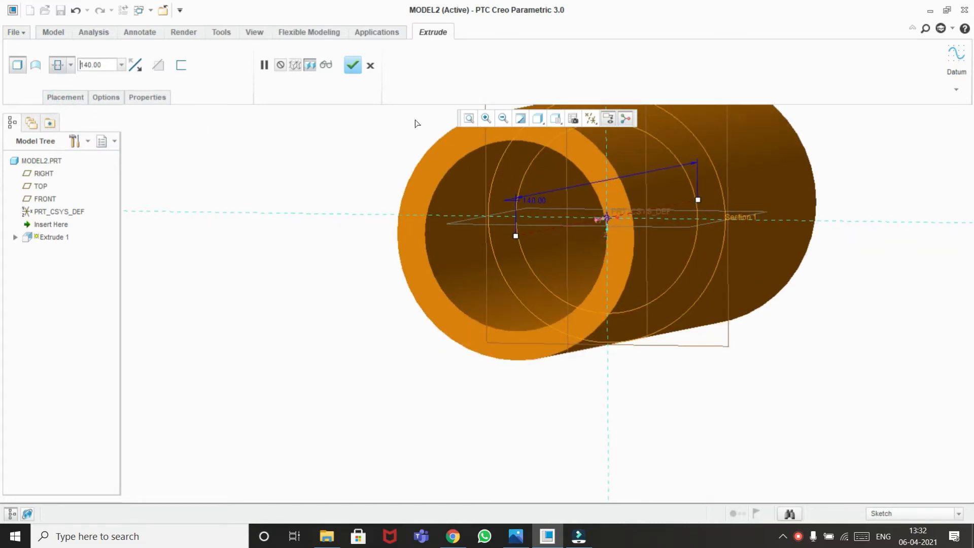
click(353, 65)
middle_drag(668, 361, 680, 311)
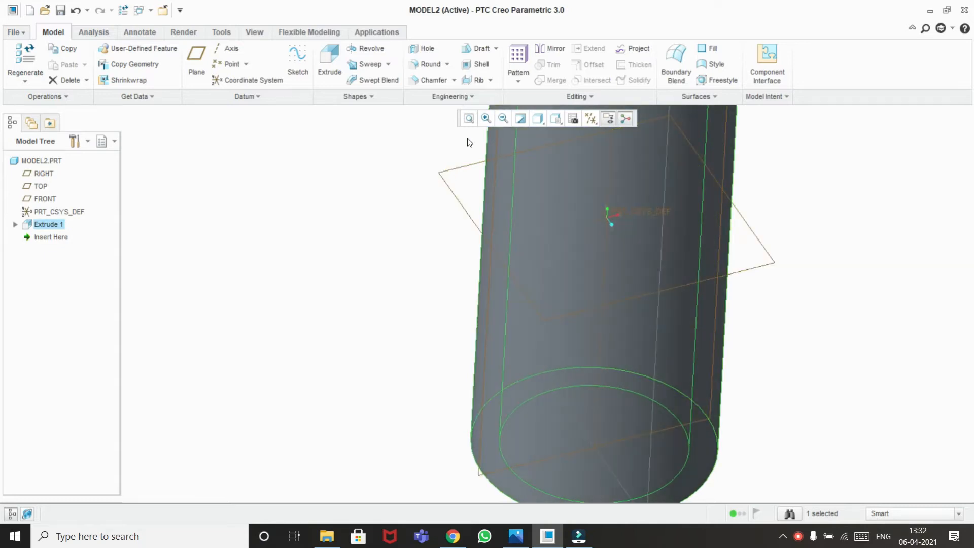
click(468, 120)
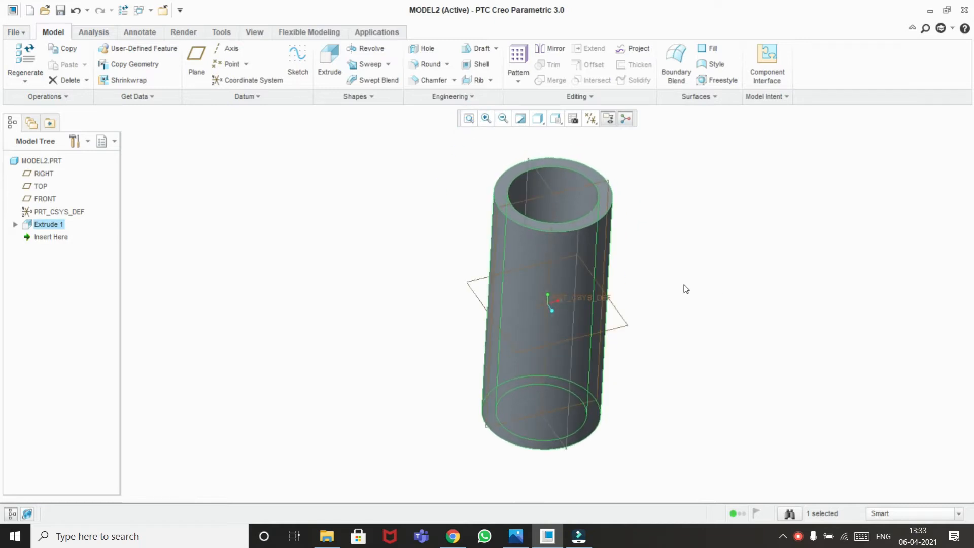
Start an extrude on the FRONT plane and sketch concentric circles about 58 and 41 mm in diameter, centred about 90 mm right and 16 mm above the origin
click(515, 536)
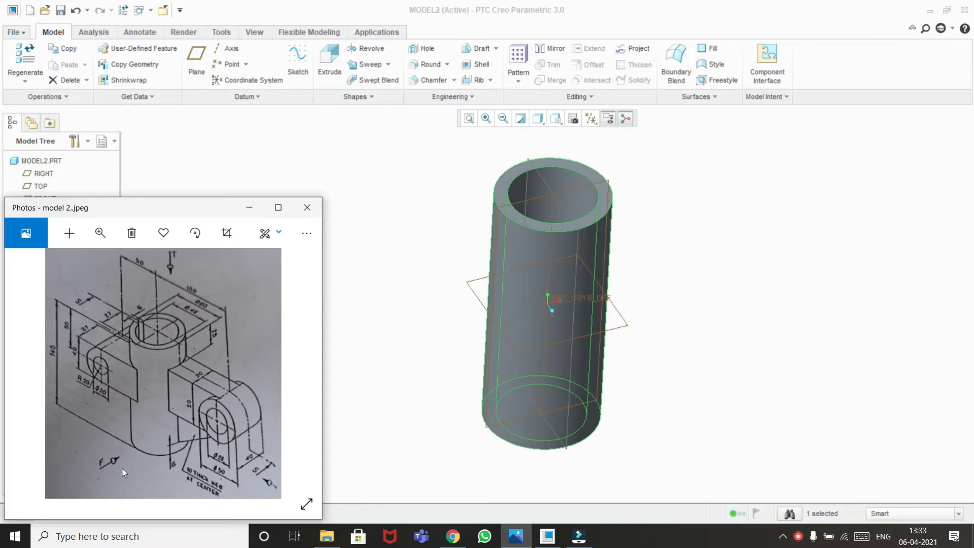
click(245, 209)
click(47, 200)
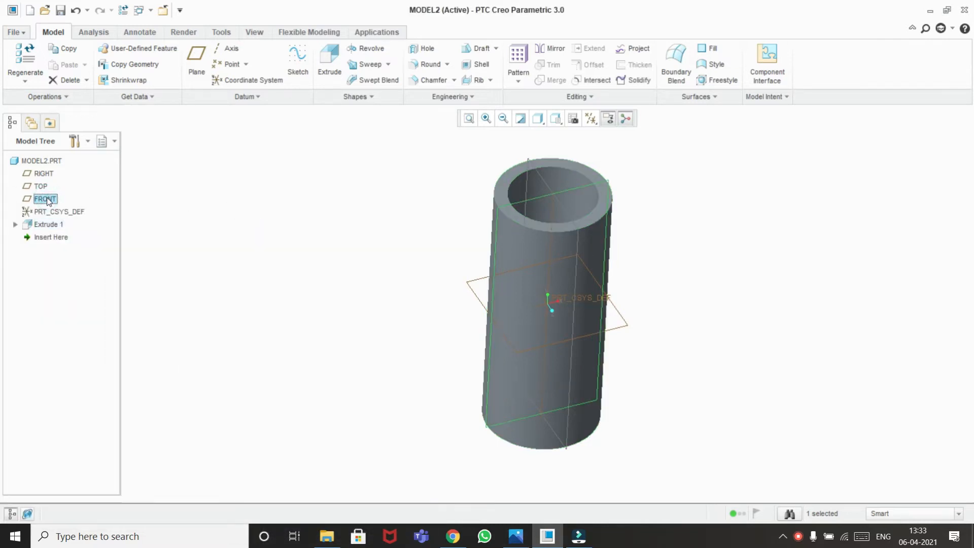
click(335, 63)
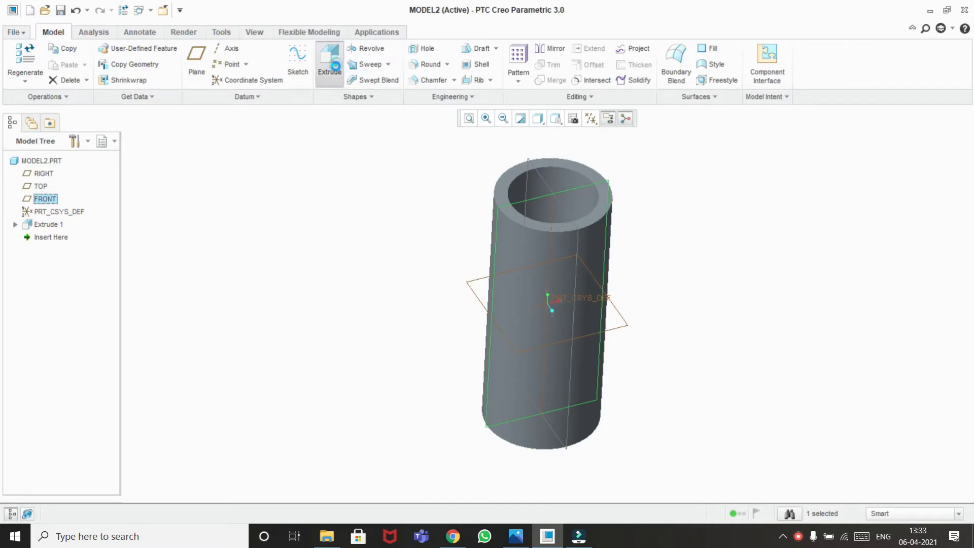
click(593, 121)
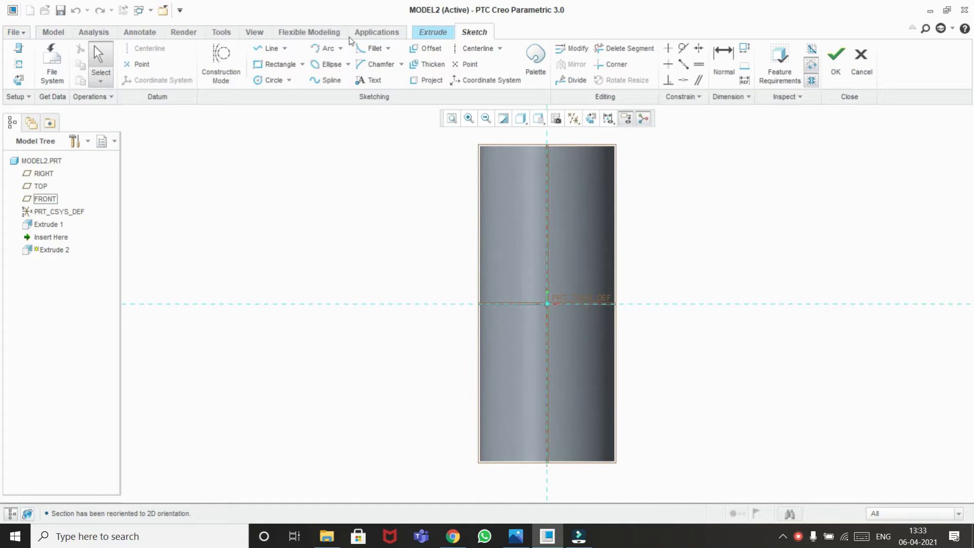
click(268, 80)
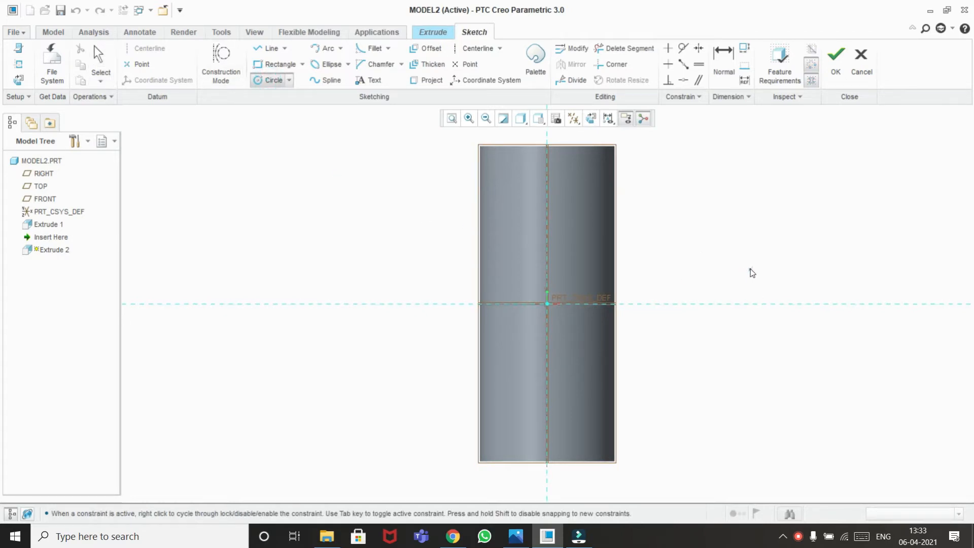
click(749, 268)
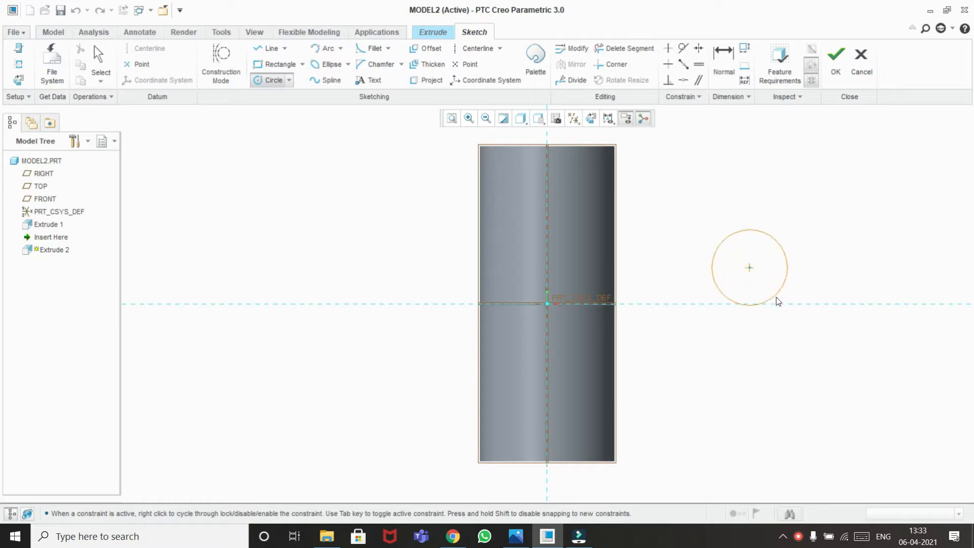
click(793, 318)
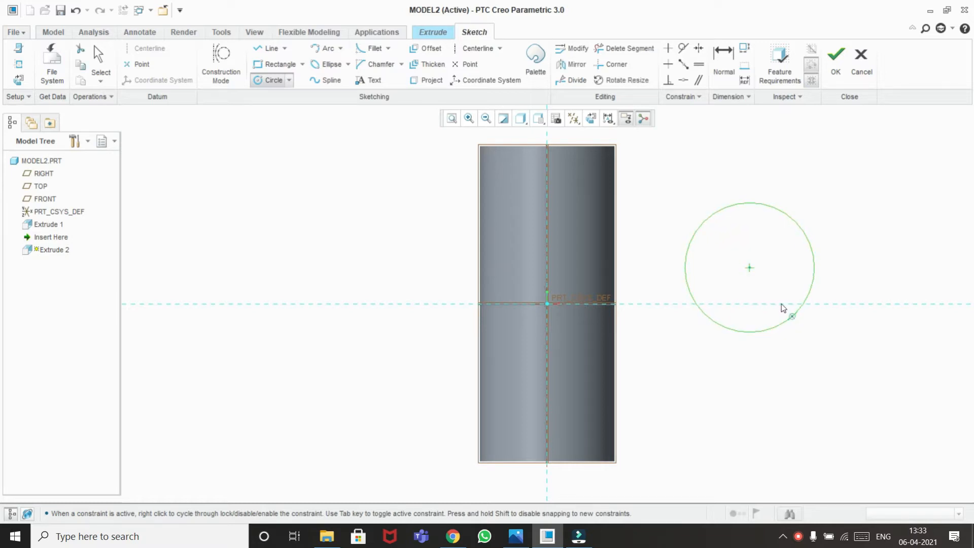
click(750, 267)
click(772, 312)
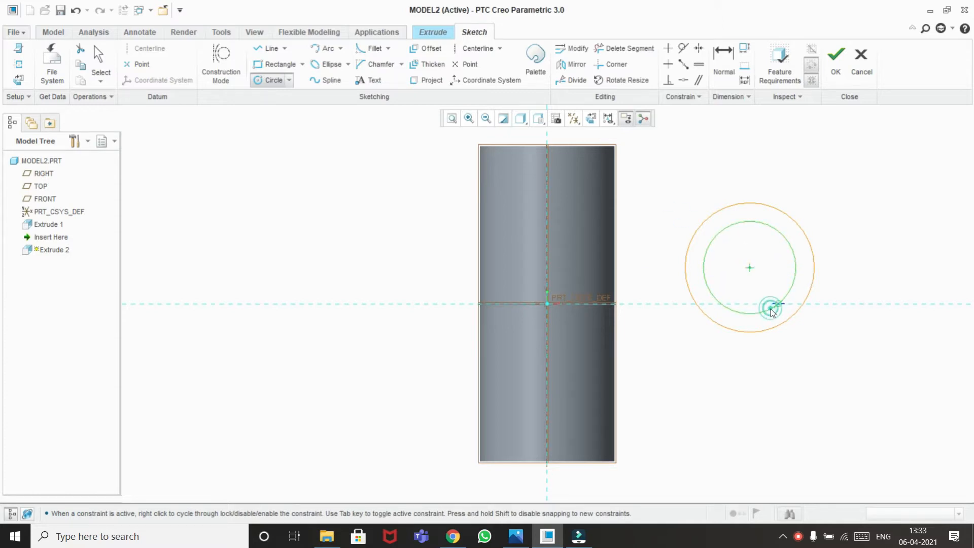
middle_click(848, 199)
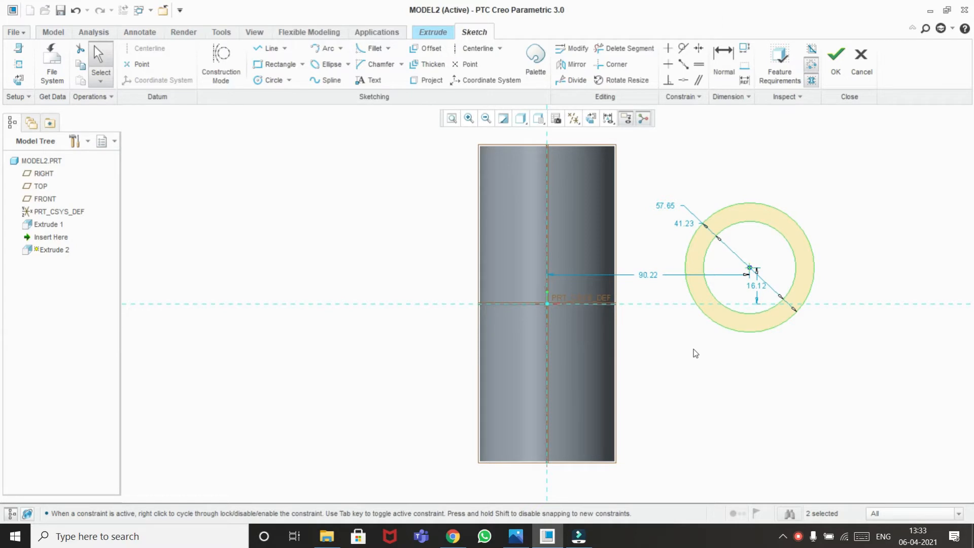
Check the side boss dimensions in the reference drawing and set the inner circle's diameter to 28 mm
click(516, 536)
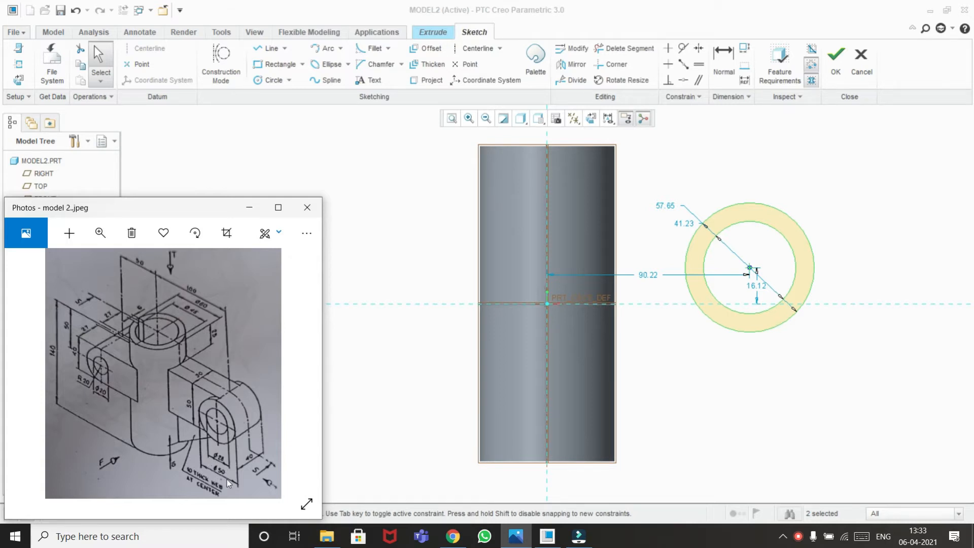
click(248, 207)
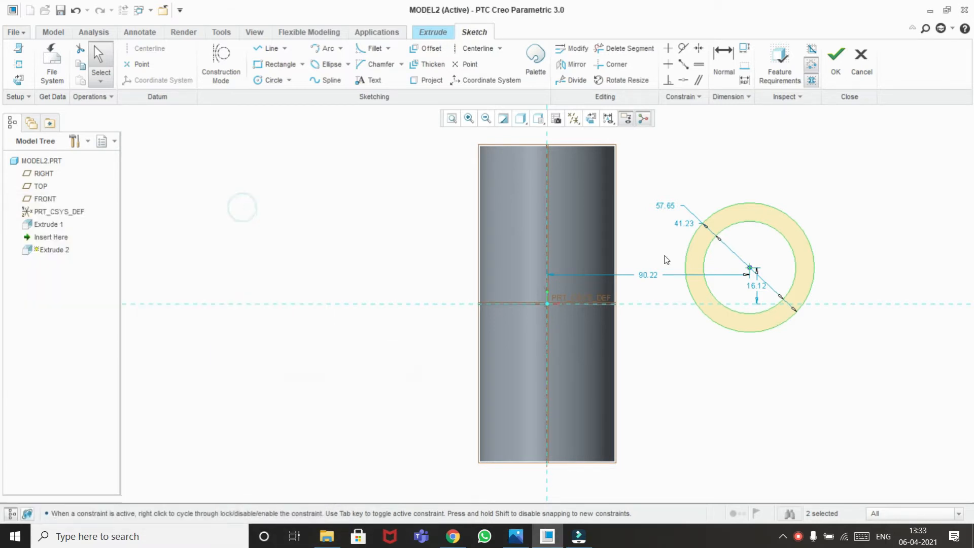
double_click(684, 225)
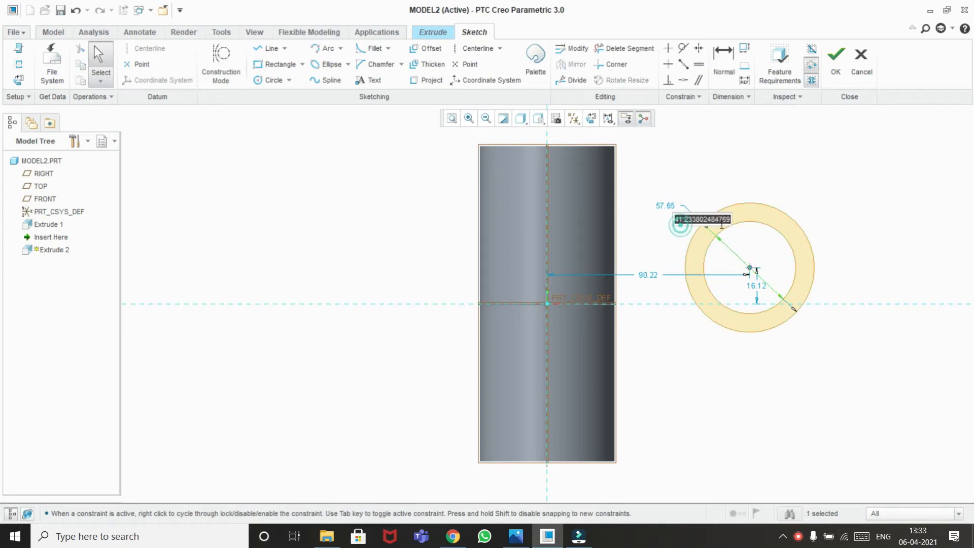
key(BackSpace)
text(28)
key(Return)
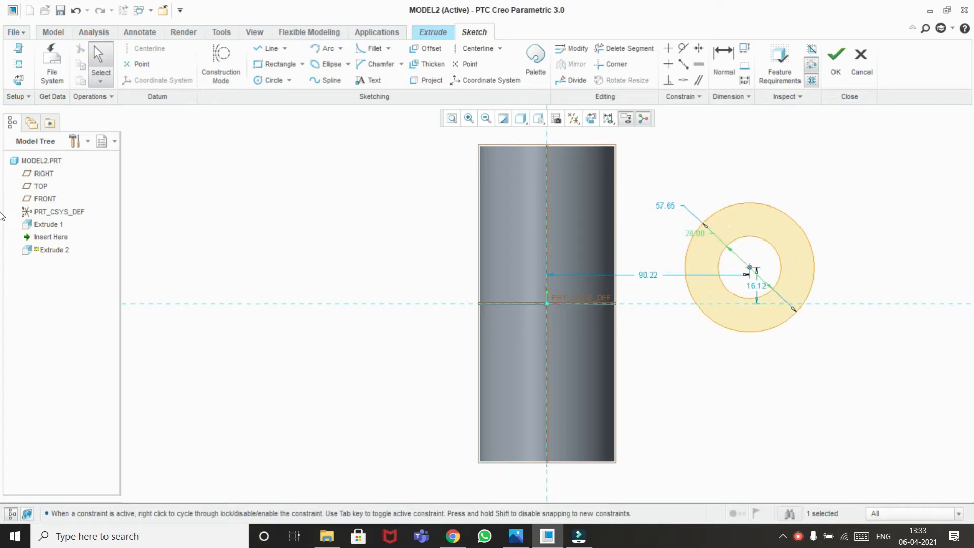
Move the outer circle's diameter dimension clear of the other one and set it to 50 mm
drag(668, 204, 653, 207)
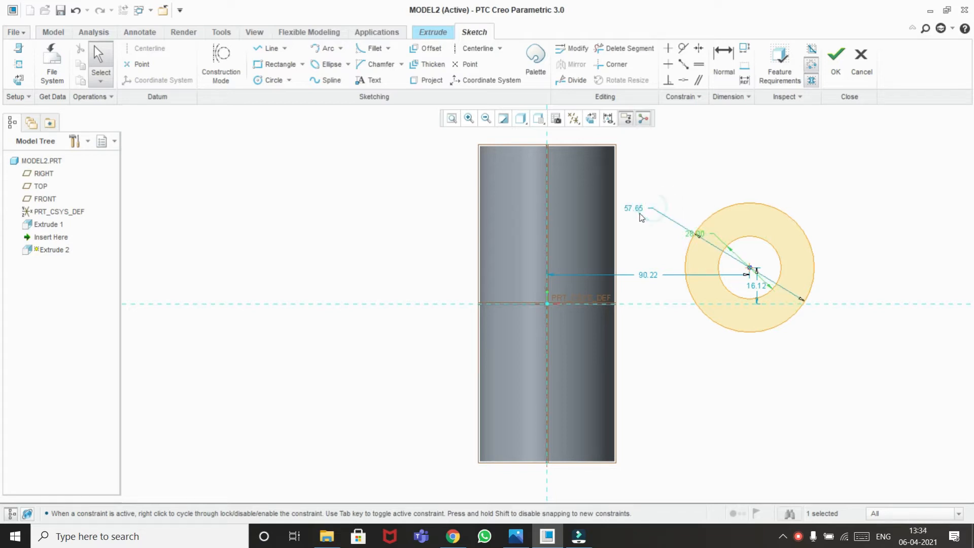
double_click(633, 208)
key(BackSpace)
text(50)
key(Return)
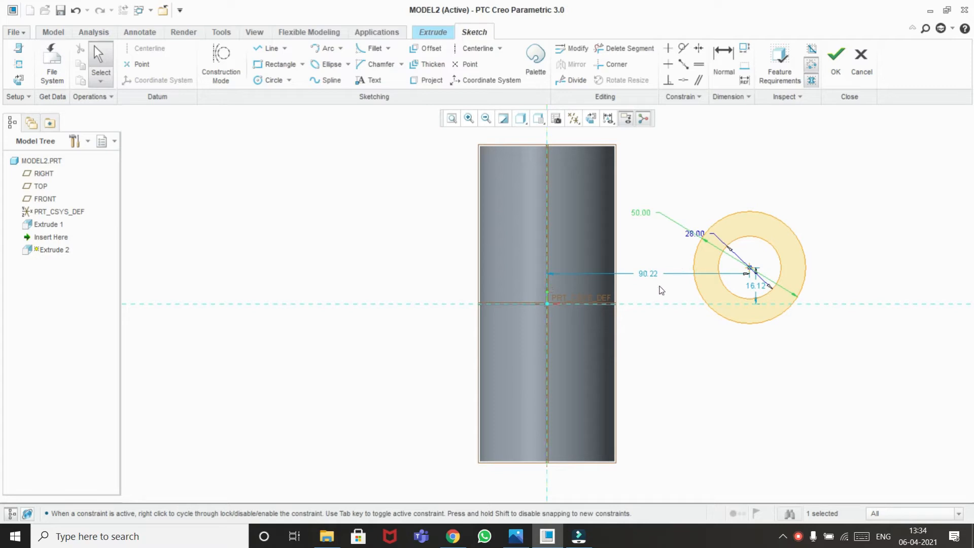
Check the boss offset in the reference drawing and set the circles' horizontal distance from the cylinder axis to 100 mm
click(515, 536)
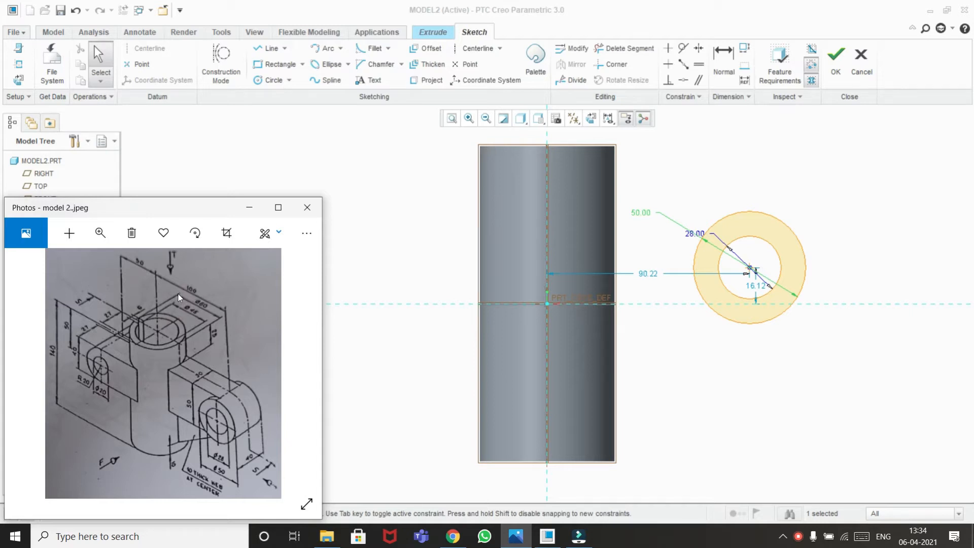
click(249, 208)
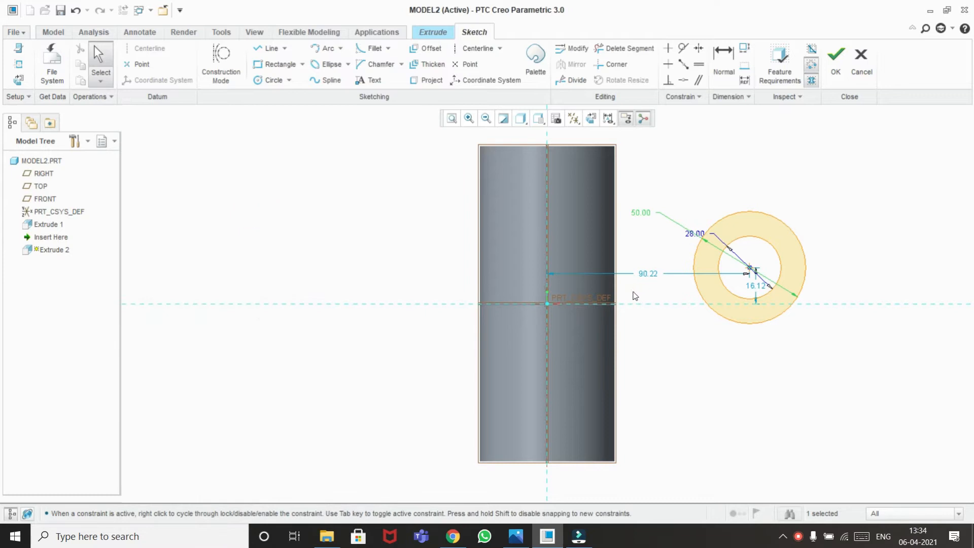
double_click(652, 274)
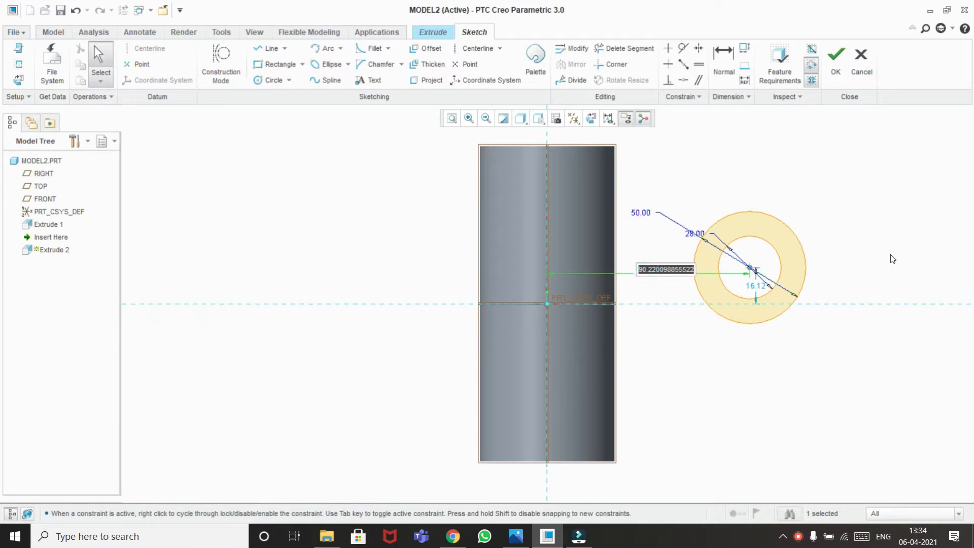
key(BackSpace)
text(100)
key(Return)
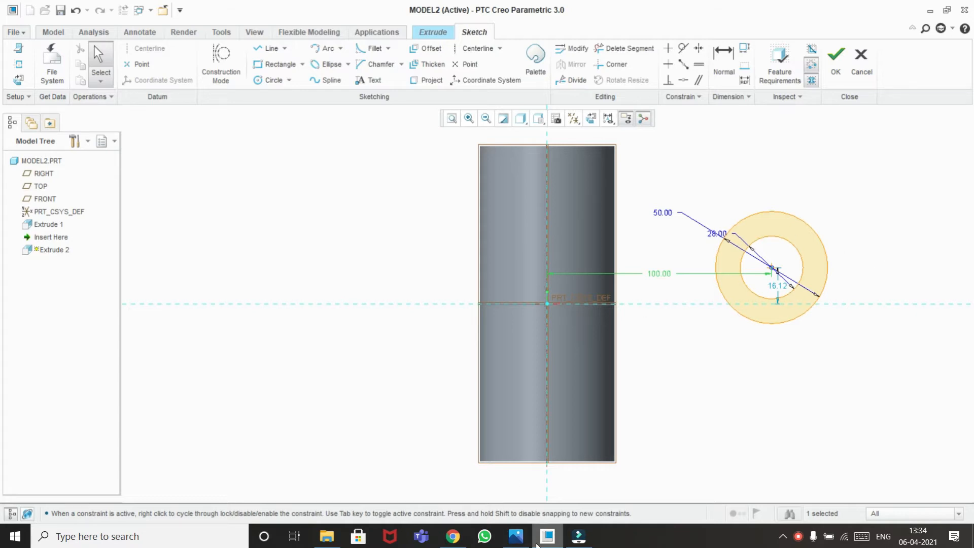
Check the reference drawing and dimension the vertical gap between the cylinder's top edge and the outer circle's top as 25 mm
click(515, 537)
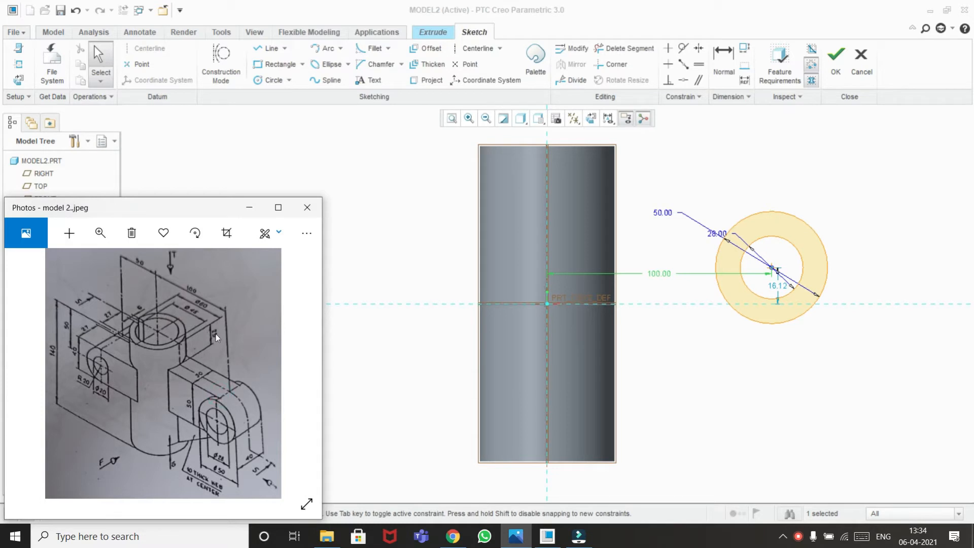
click(249, 208)
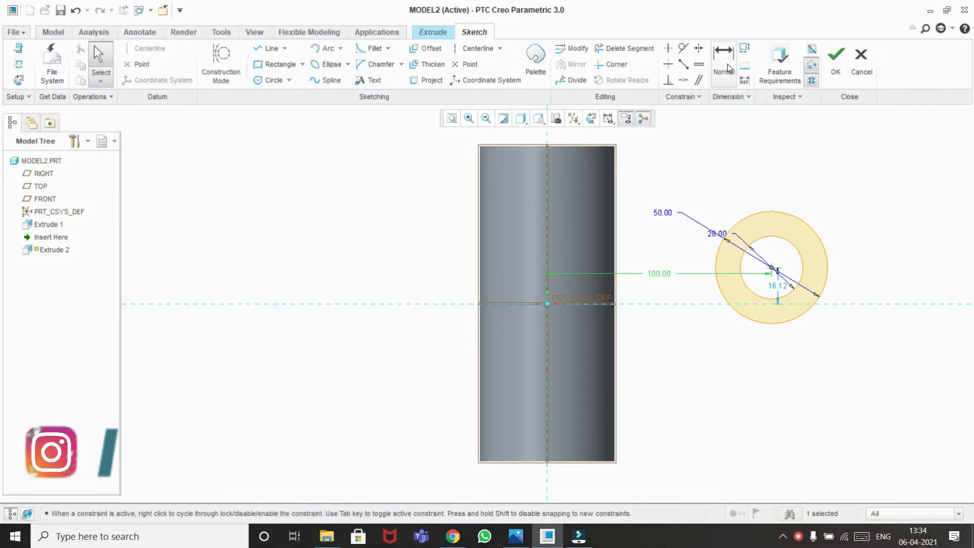
click(722, 76)
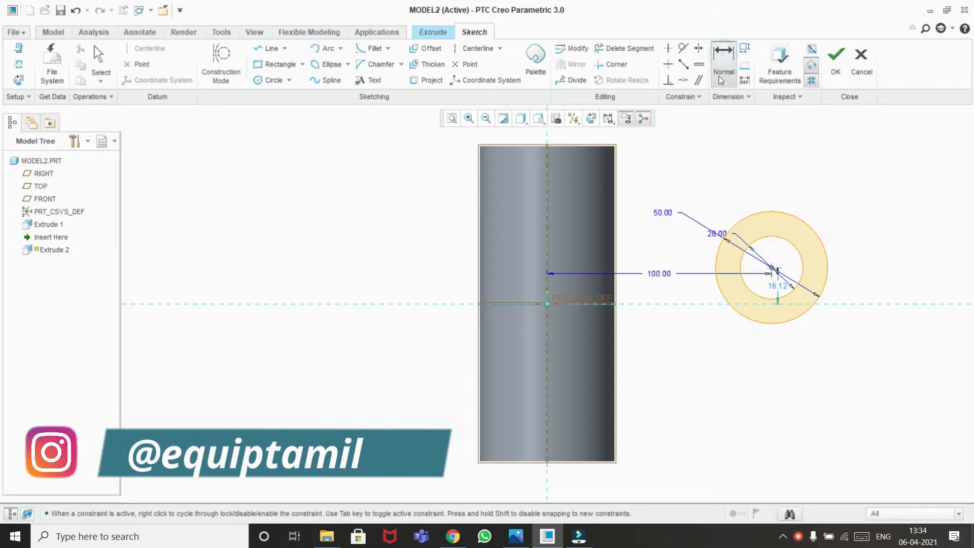
click(581, 149)
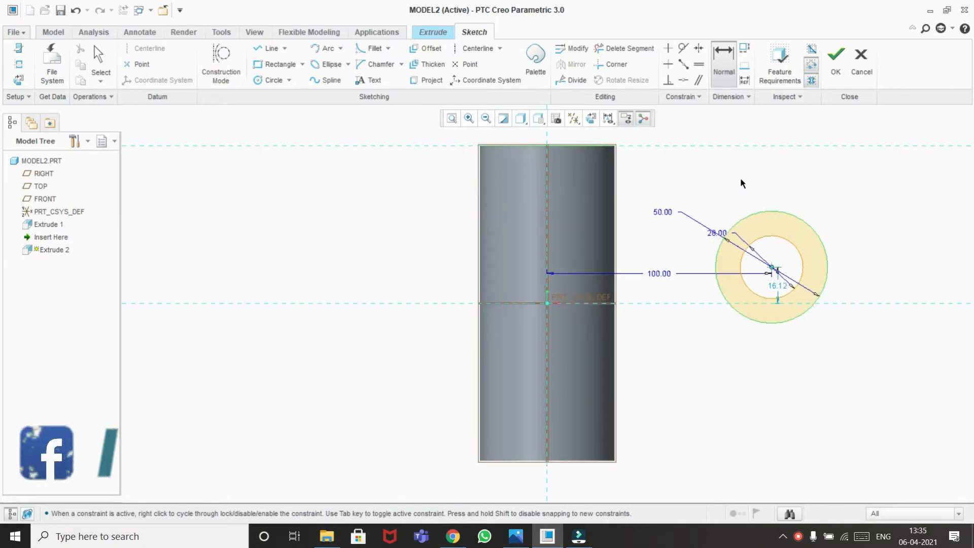
middle_click(741, 176)
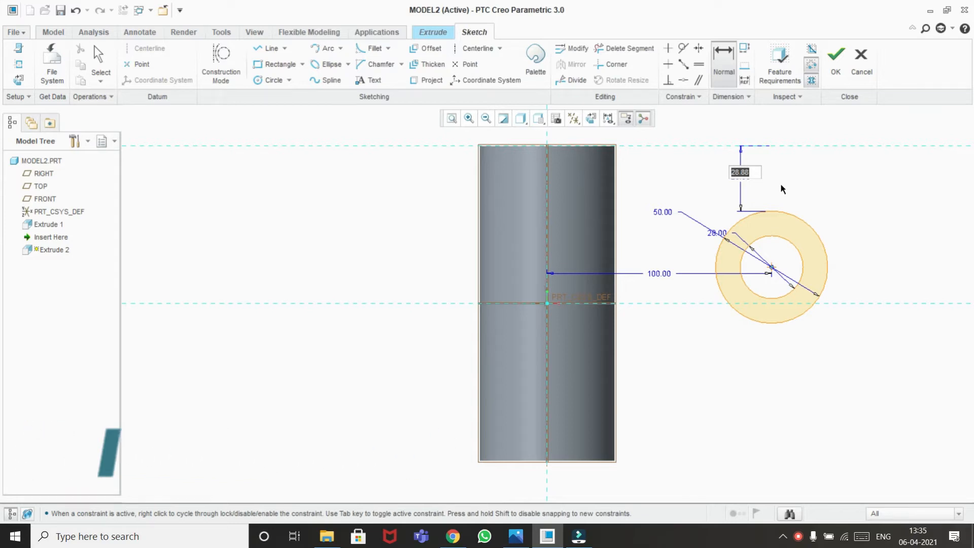
key(BackSpace)
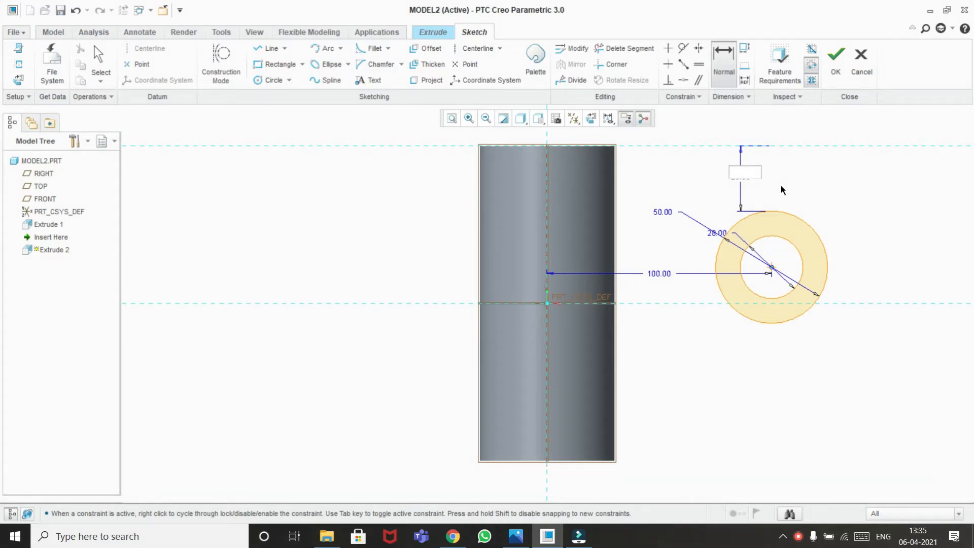
text(25)
key(Return)
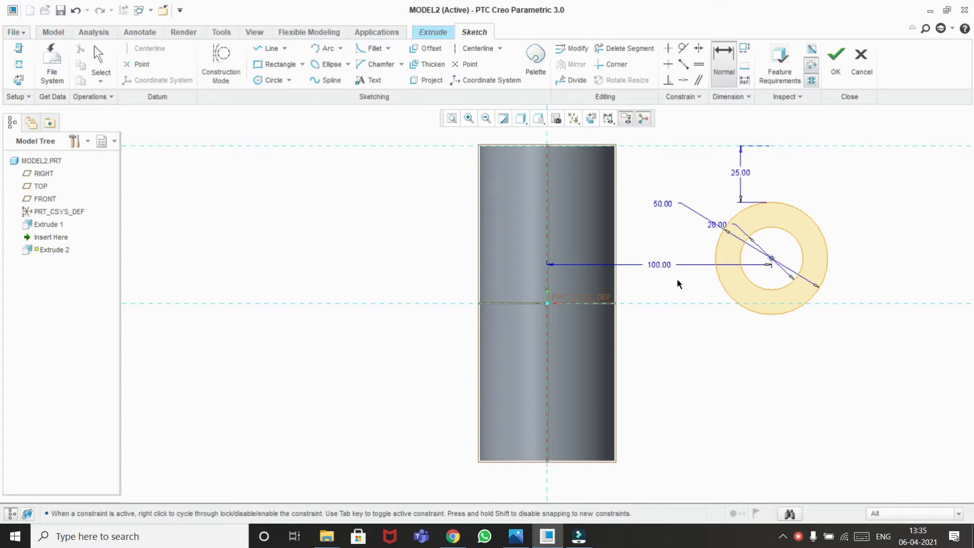
Finish the boss sketch and extrude it 40 mm, symmetric about the sketch plane, after checking the thickness in the reference drawing
click(836, 65)
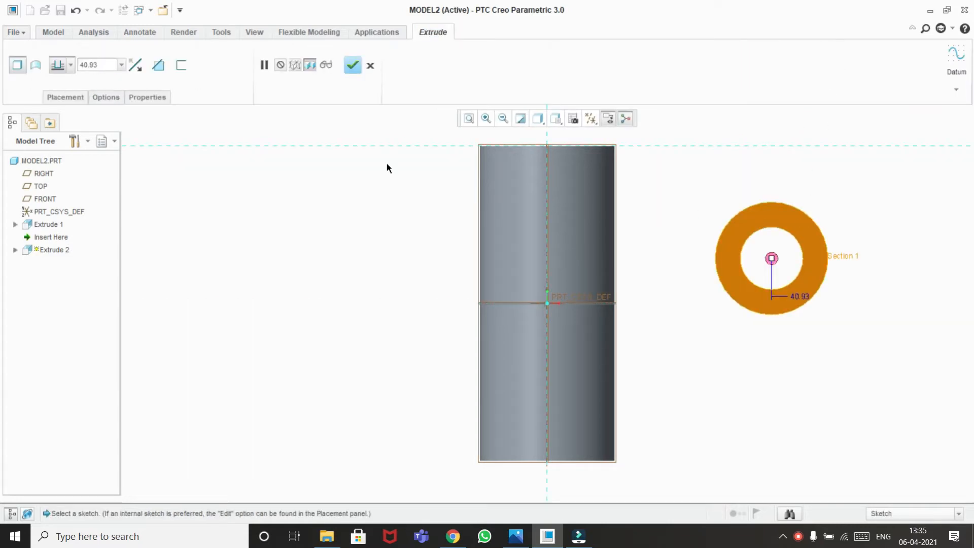
click(521, 543)
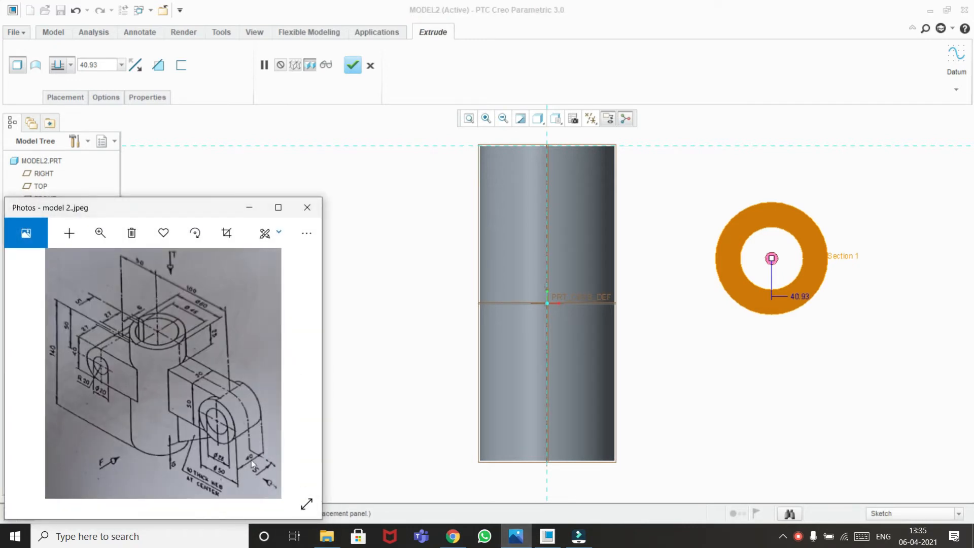
click(249, 207)
double_click(98, 64)
text(40)
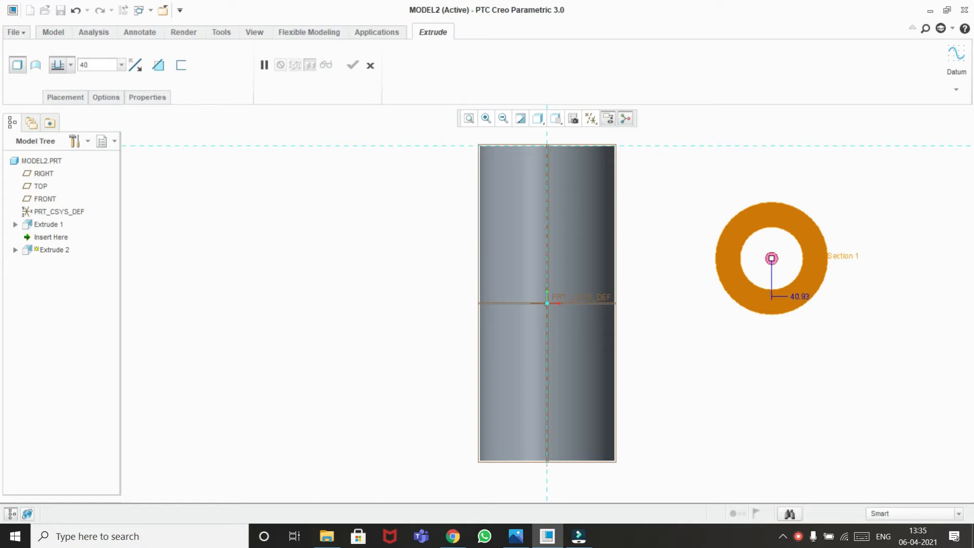
click(71, 65)
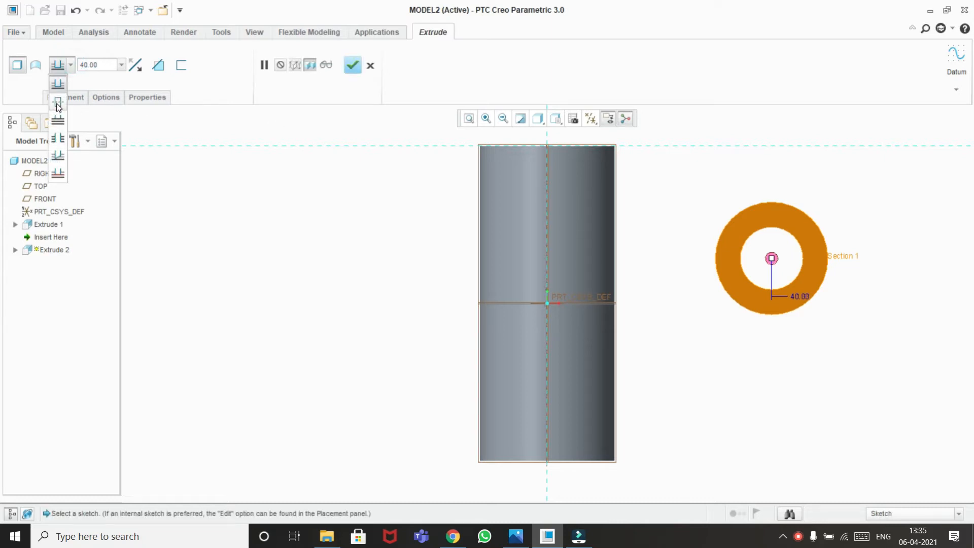
click(58, 104)
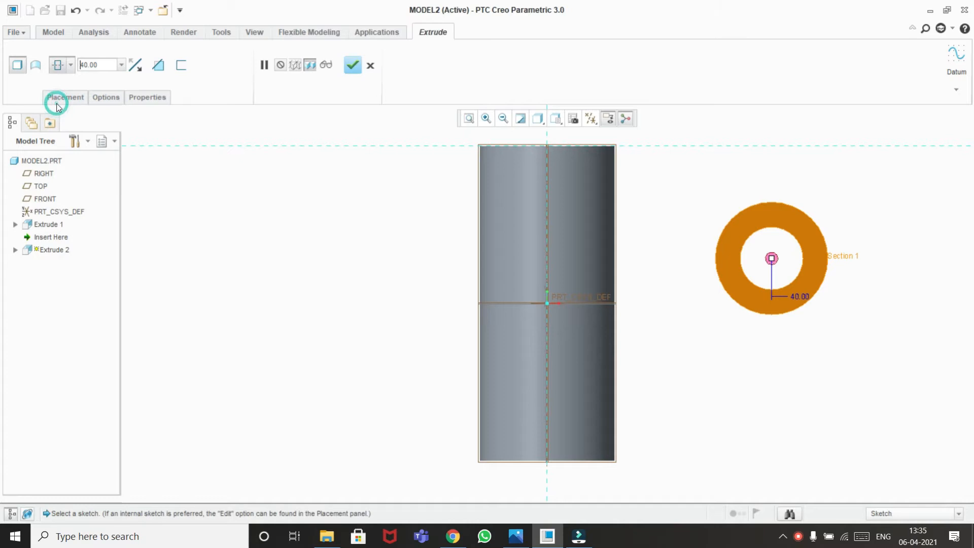
click(356, 66)
mouse_move(875, 261)
middle_down()
mouse_move(817, 285)
mouse_move(858, 260)
mouse_move(869, 267)
middle_up()
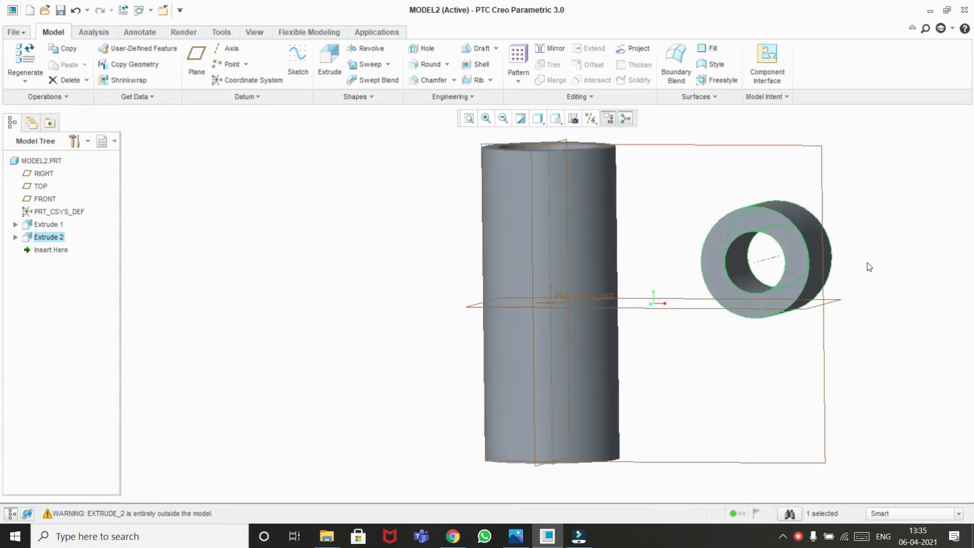
Consult the reference drawing for the connecting arm and create a datum plane offset 50 mm from the RIGHT plane
click(519, 536)
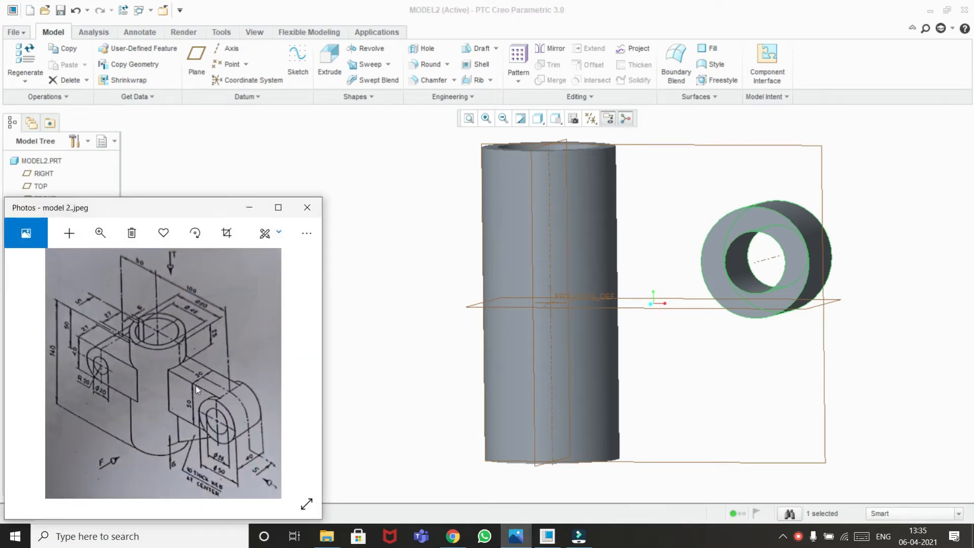
click(249, 212)
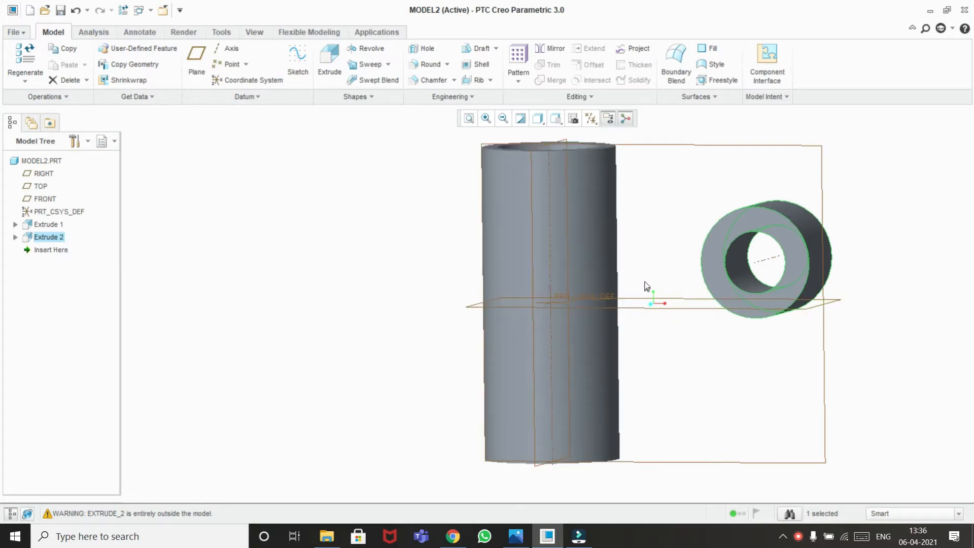
click(532, 149)
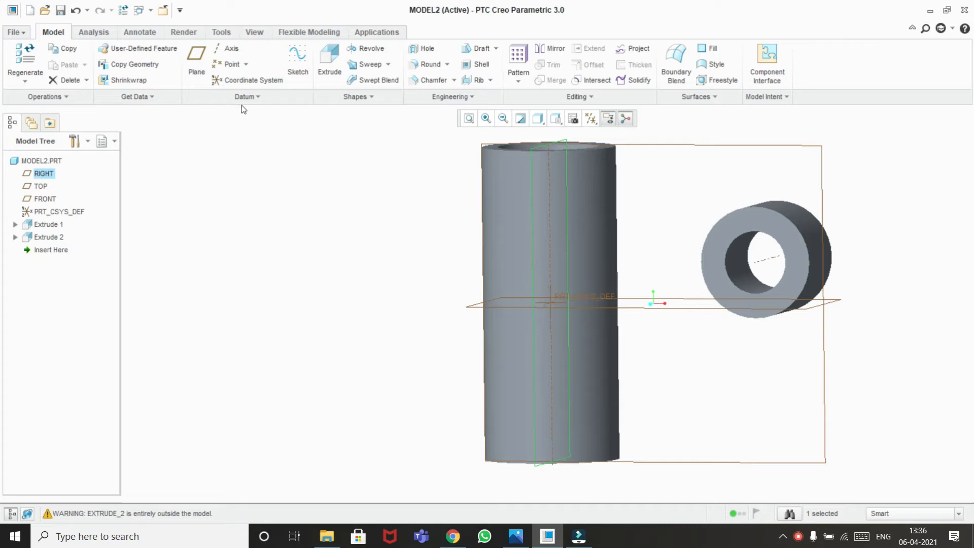
click(196, 62)
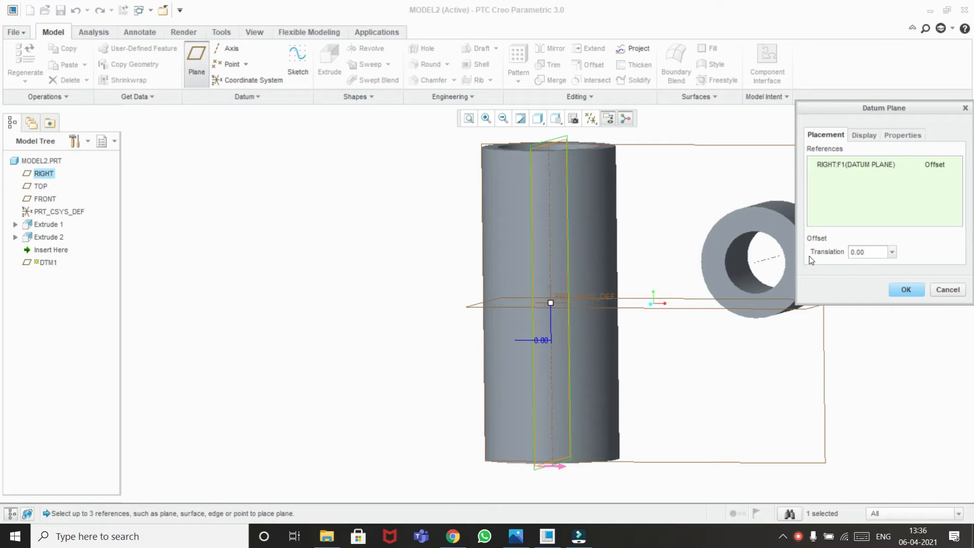
double_click(868, 253)
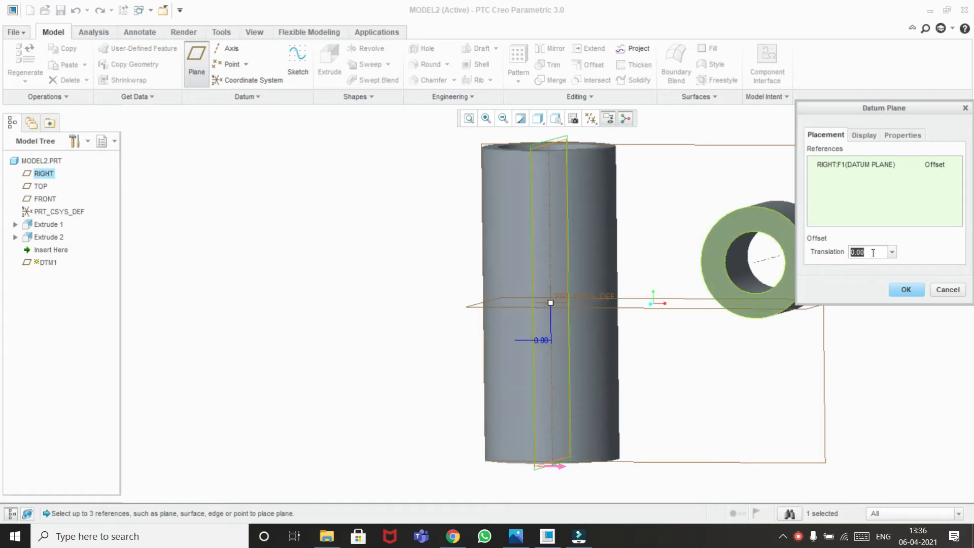
key(BackSpace)
text(50)
click(906, 289)
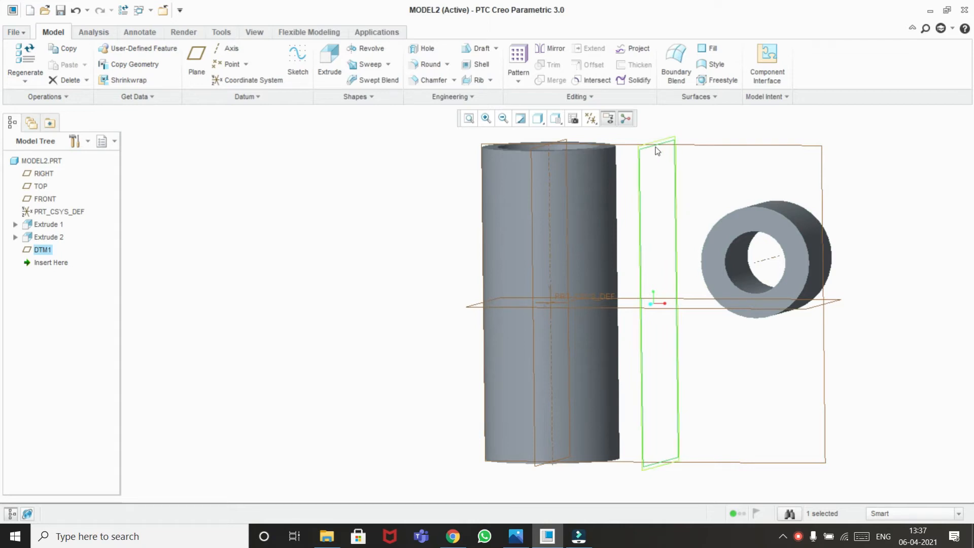
Start an extrude sketch on the offset datum plane, check the reference drawing, and add the boss's top and bottom edges as sketch references
click(331, 56)
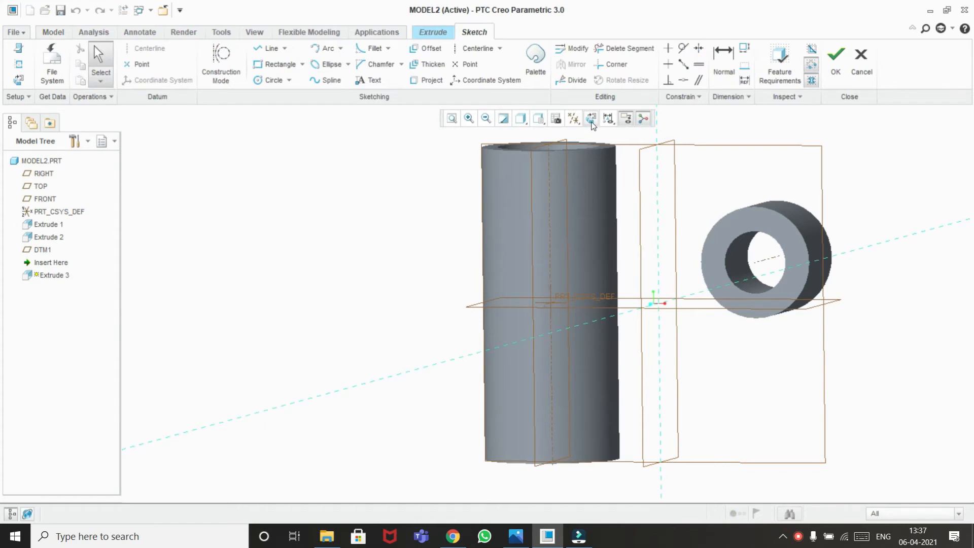
click(591, 120)
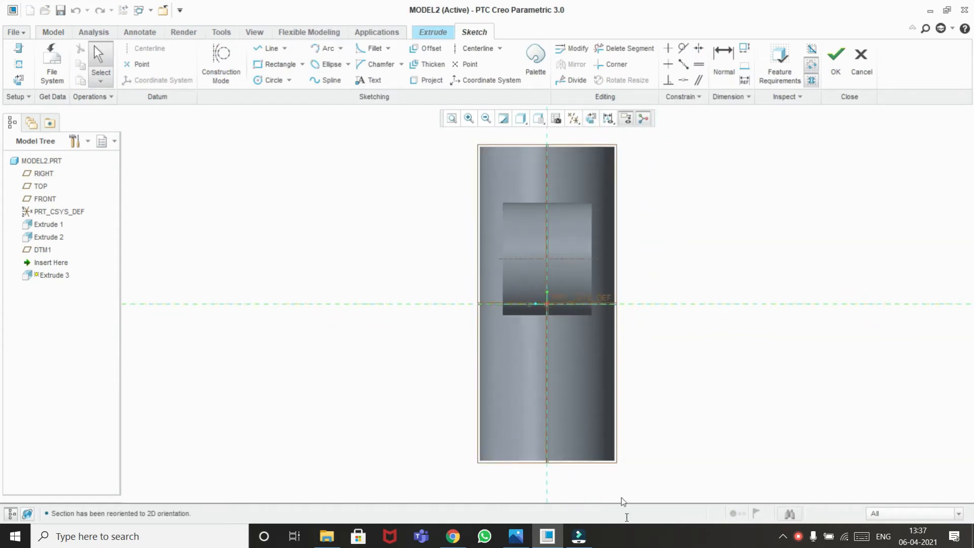
click(515, 536)
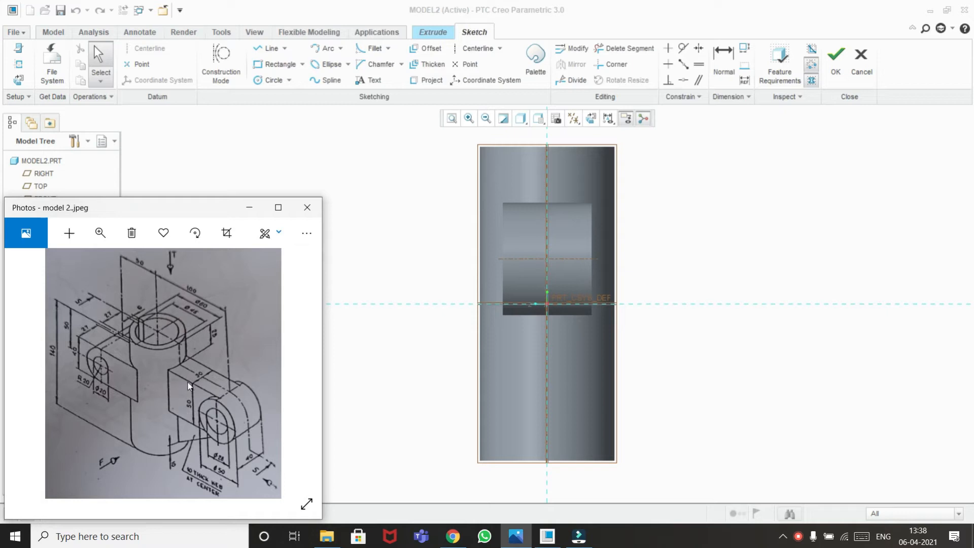
click(259, 208)
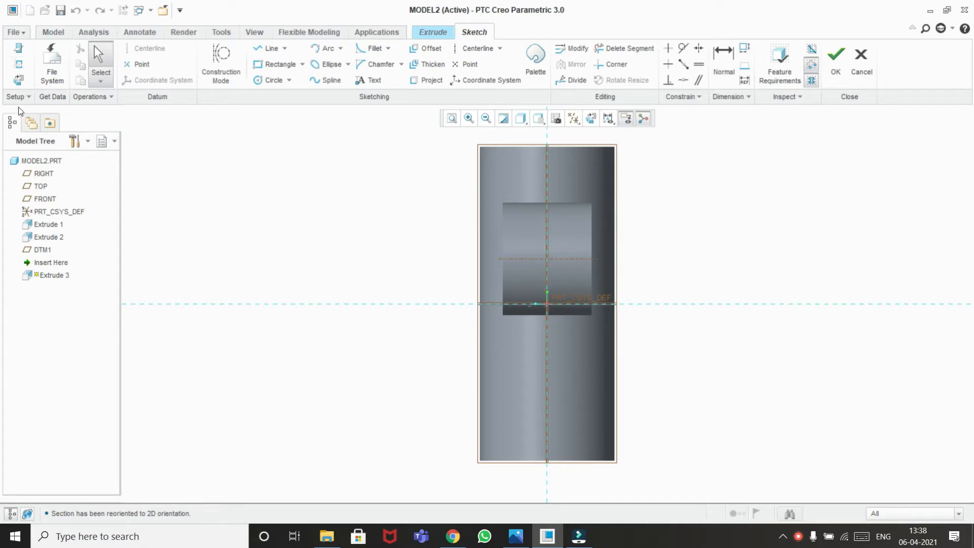
click(19, 67)
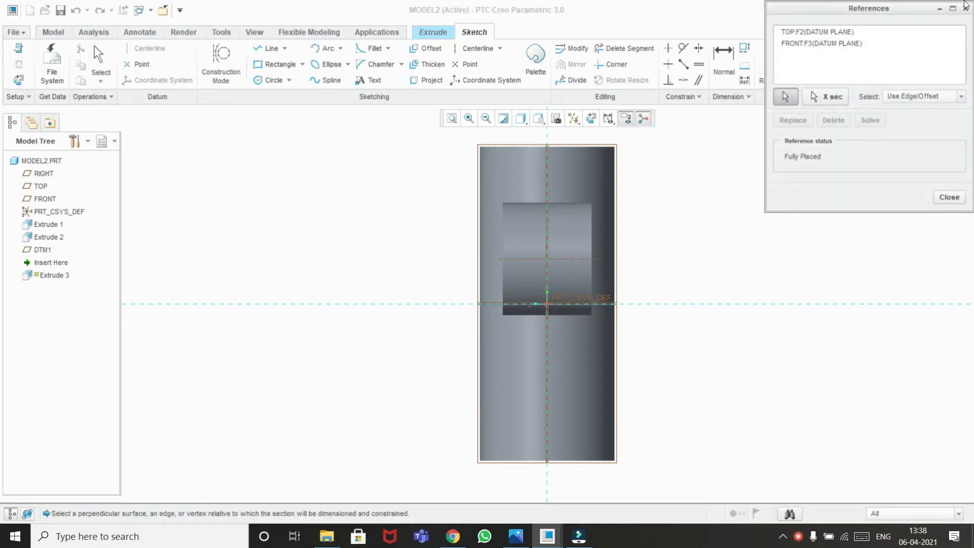
click(529, 205)
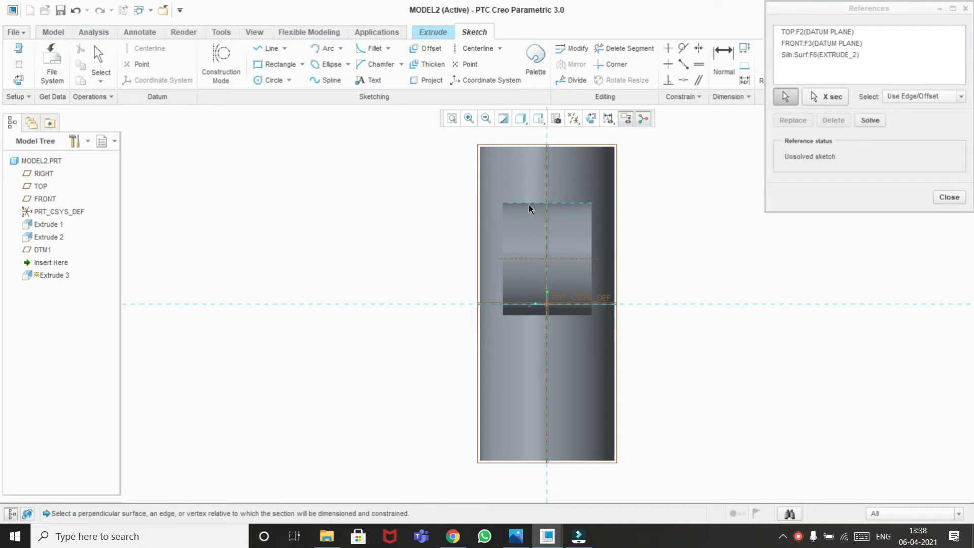
click(523, 315)
click(945, 198)
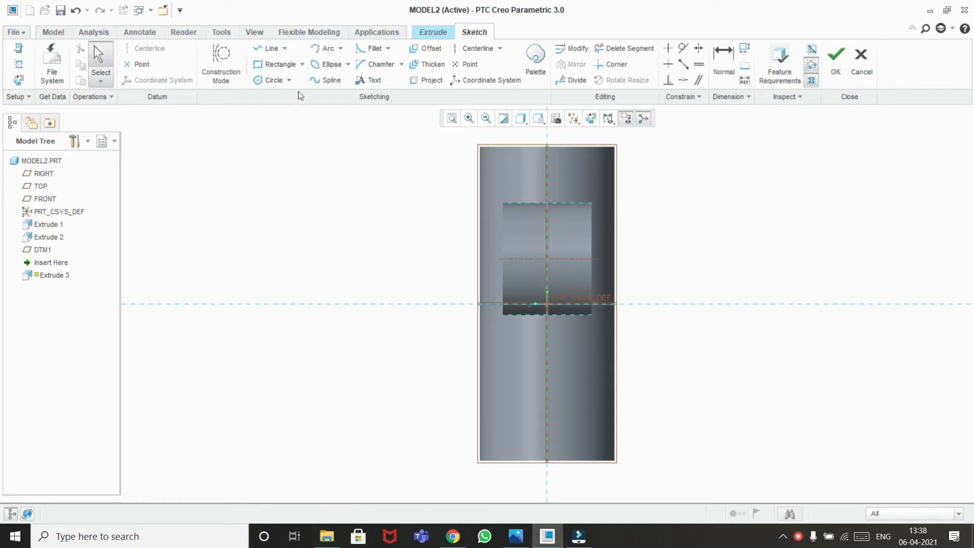
Sketch a rectangle for the arm's cross-section between the boss's top and bottom reference edges, spanning the vertical centre reference
click(274, 65)
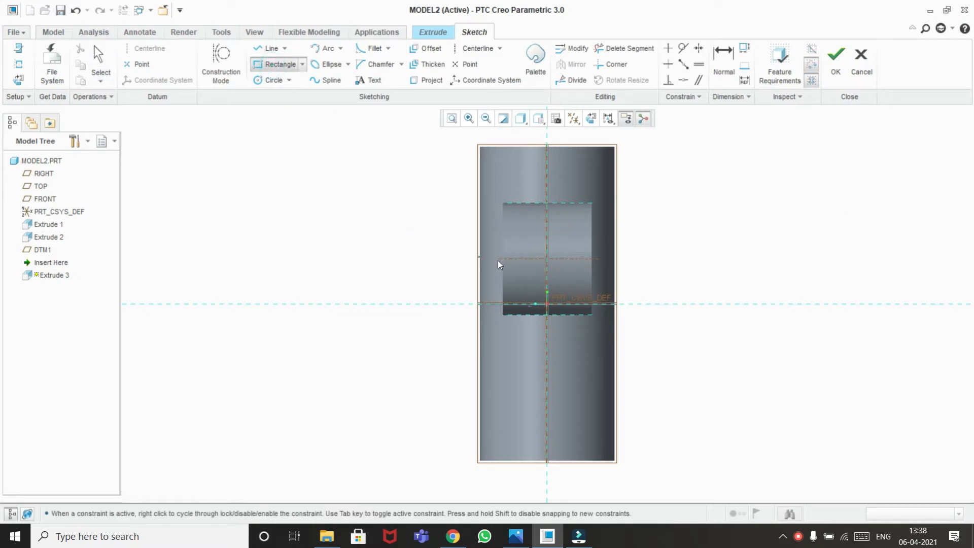
click(513, 202)
click(583, 315)
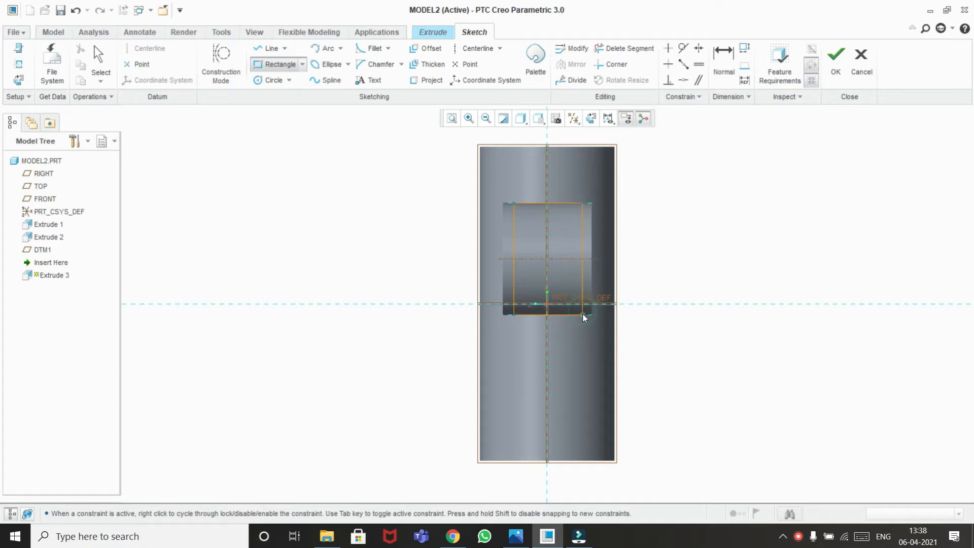
middle_click(593, 358)
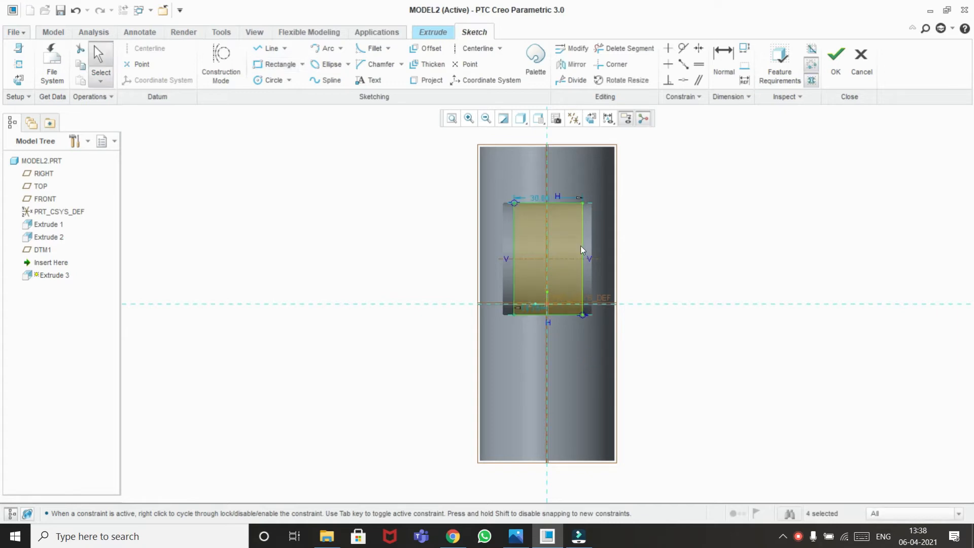
Set the rectangle's width to 30 mm and the distance from its side to the vertical reference to 15 mm
double_click(538, 198)
text(3)
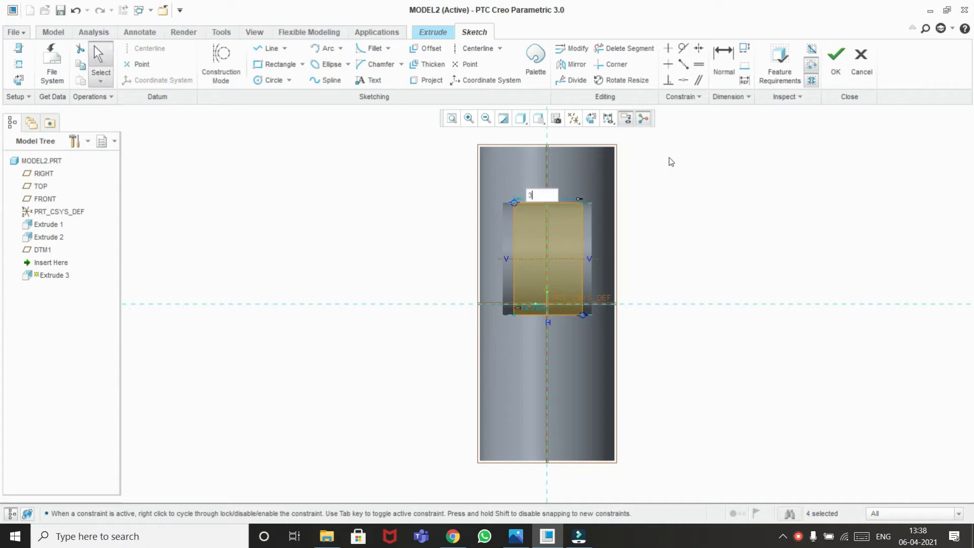
text(0)
key(Return)
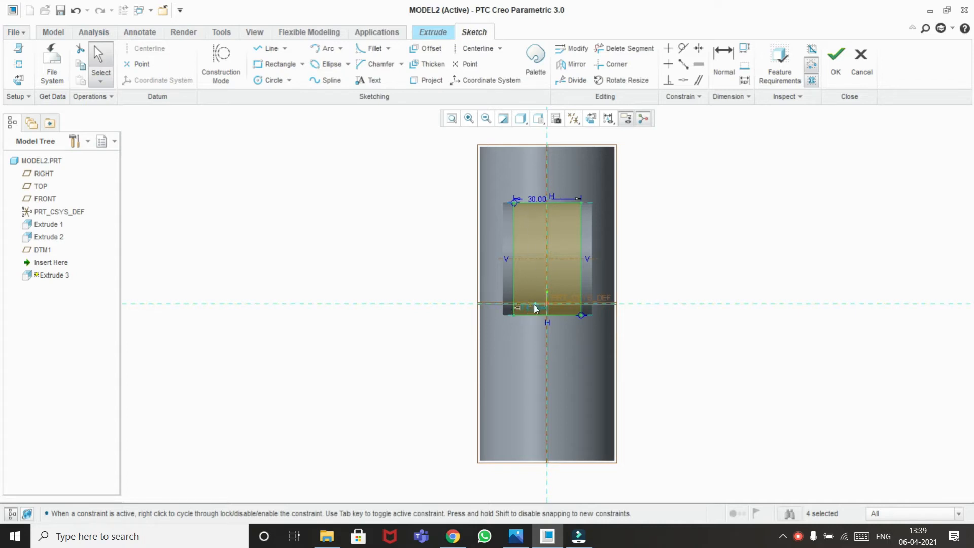
double_click(533, 307)
key(BackSpace)
text(15)
key(Return)
Finish the arm sketch, check the reference drawing, and extrude side 1 with To Selected up to the cylinder's outer surface
middle_drag(735, 219, 685, 229)
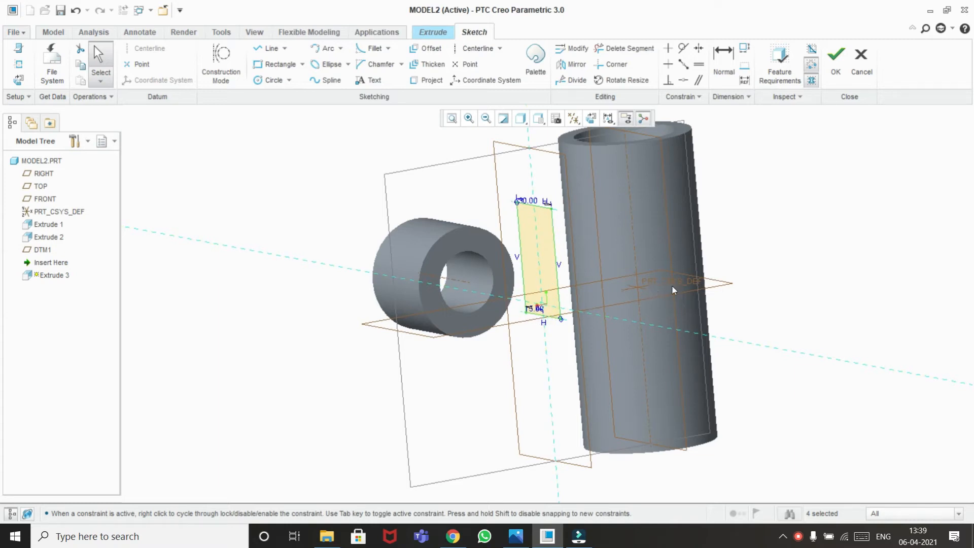
middle_drag(830, 234, 853, 233)
click(835, 76)
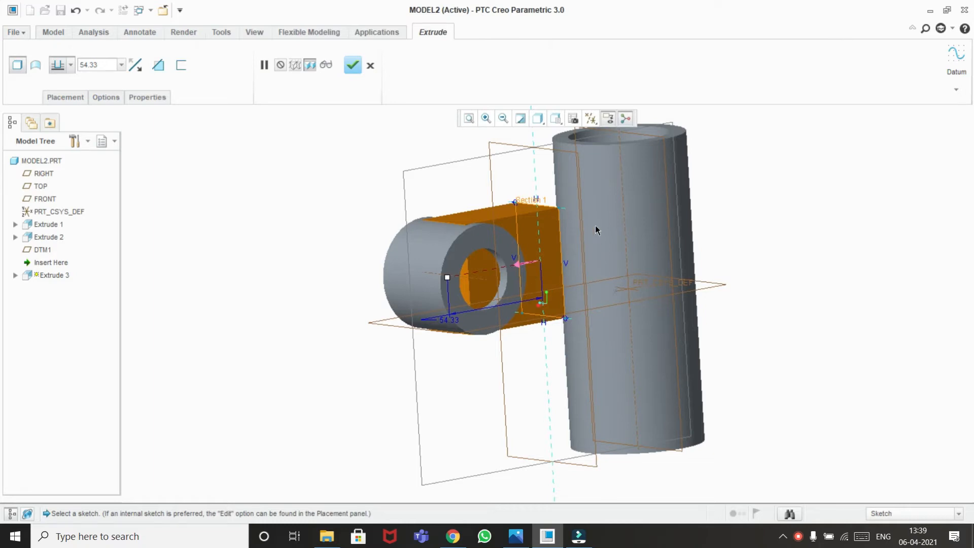
middle_drag(597, 230, 600, 270)
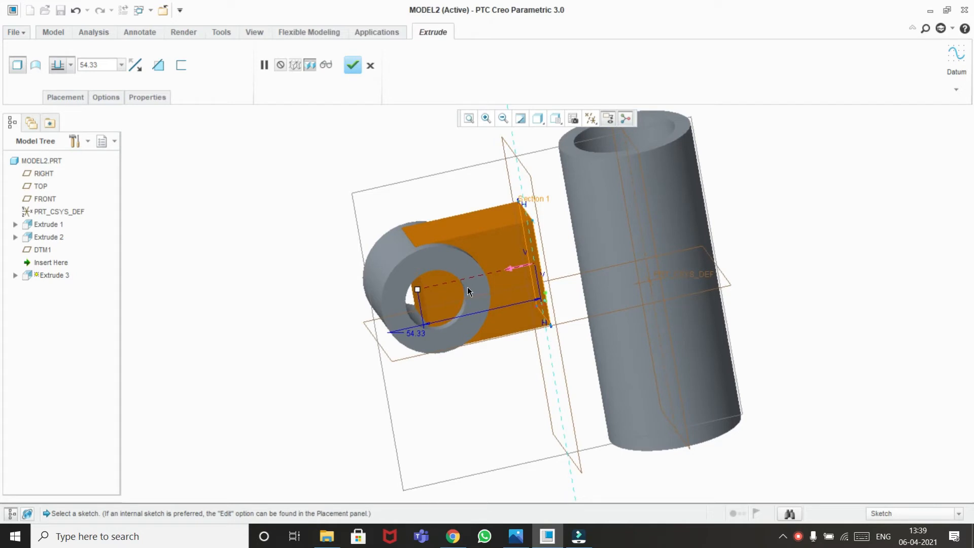
click(516, 537)
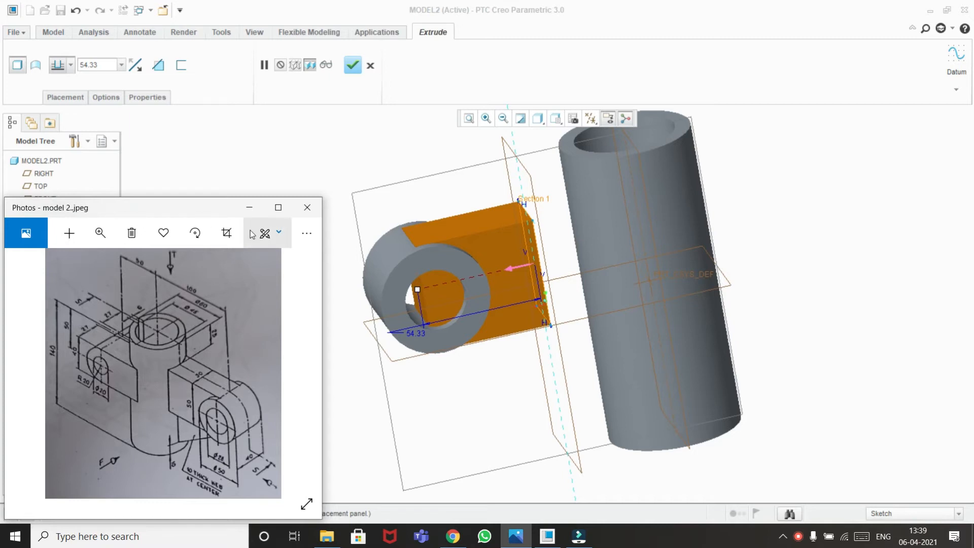
click(249, 208)
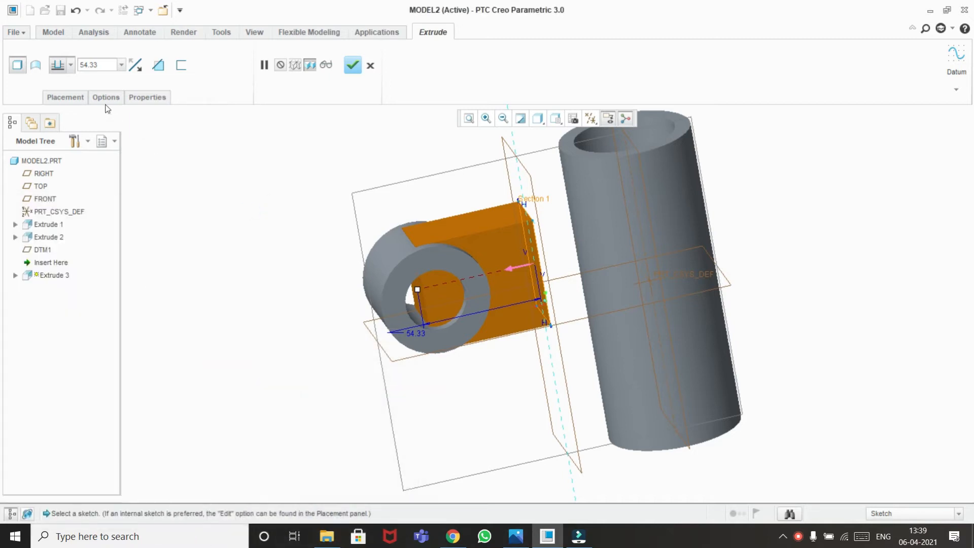
click(71, 66)
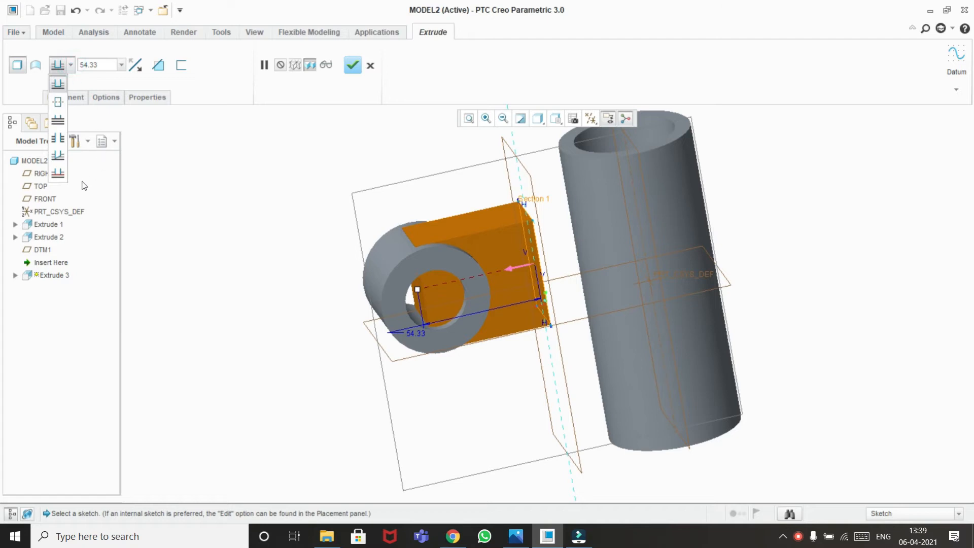
click(57, 174)
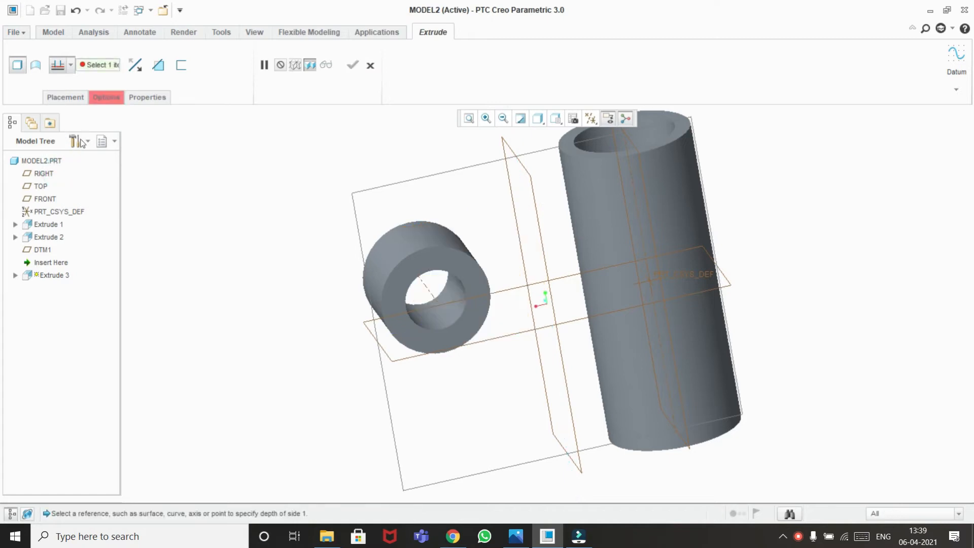
click(105, 99)
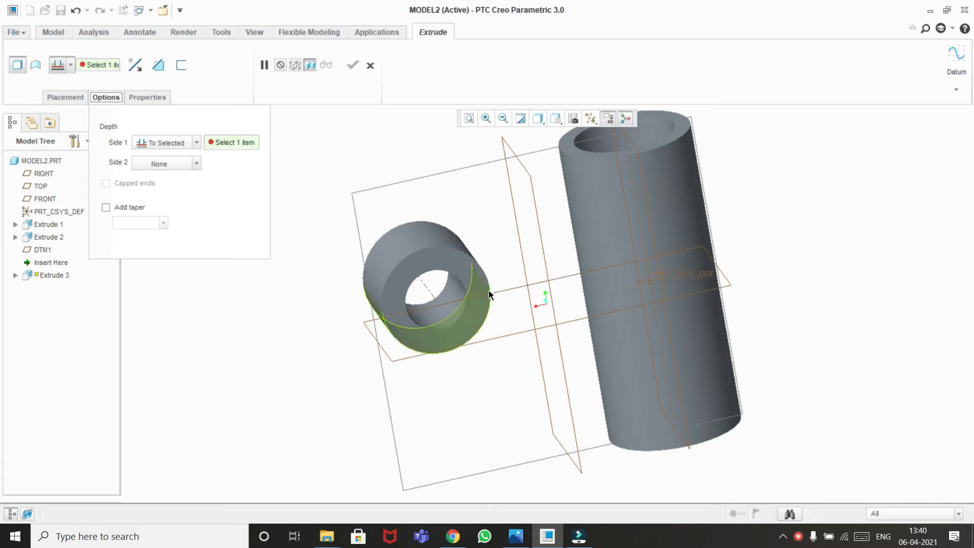
click(579, 244)
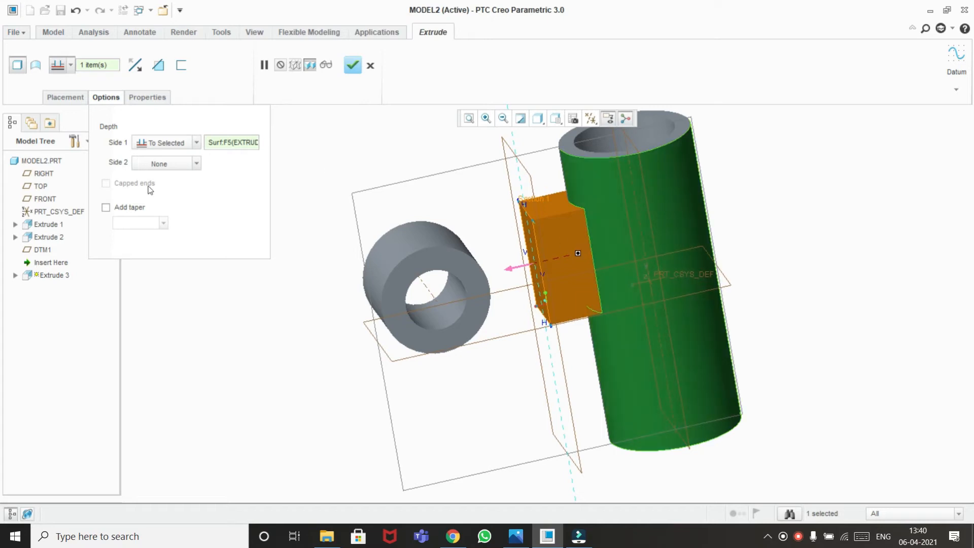
Set side 2 of the extrusion to To Selected, ending at the boss's outer surface, and complete the arm
click(197, 164)
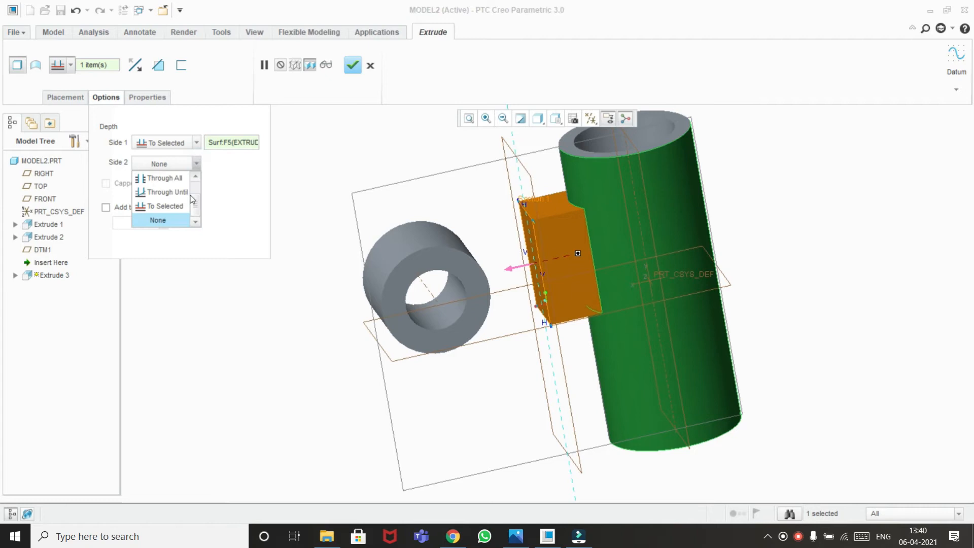
click(177, 208)
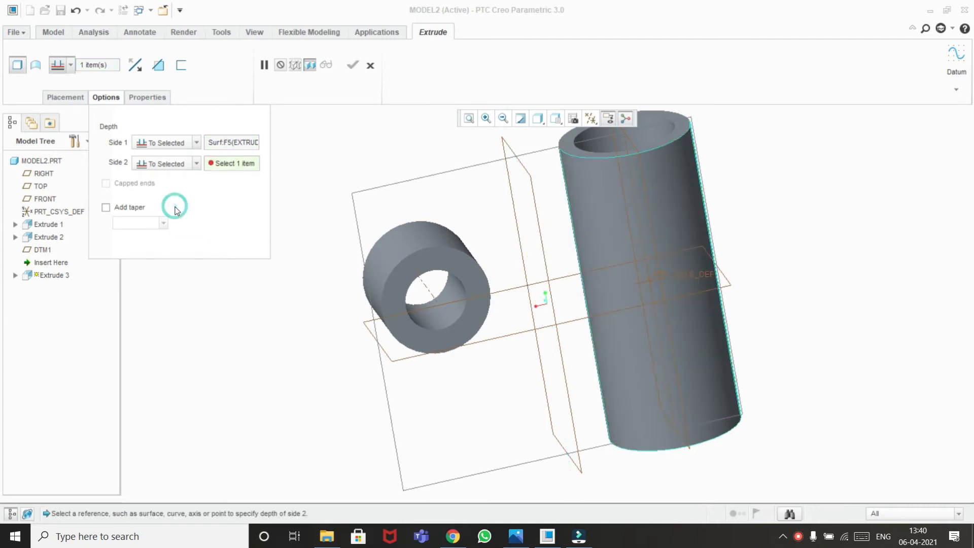
click(488, 296)
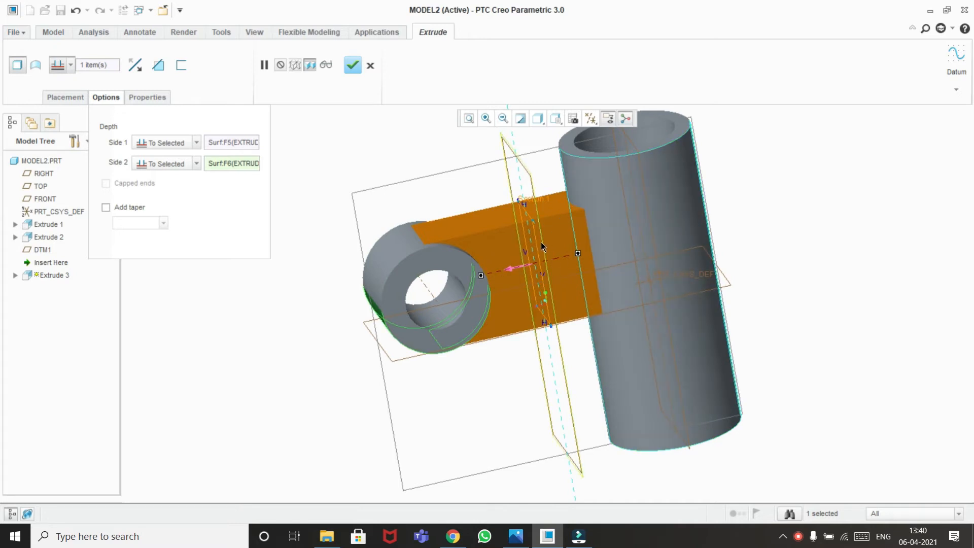
click(352, 65)
middle_drag(754, 270, 903, 259)
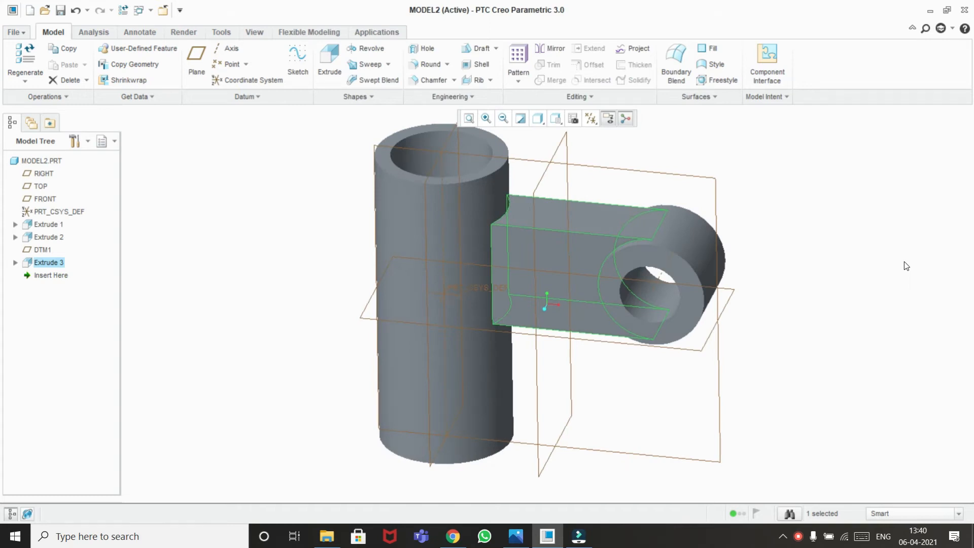
Start a Profile Rib sketch on the FRONT plane and add the arm's bottom edge and the cylinder's outer edge as references
click(695, 178)
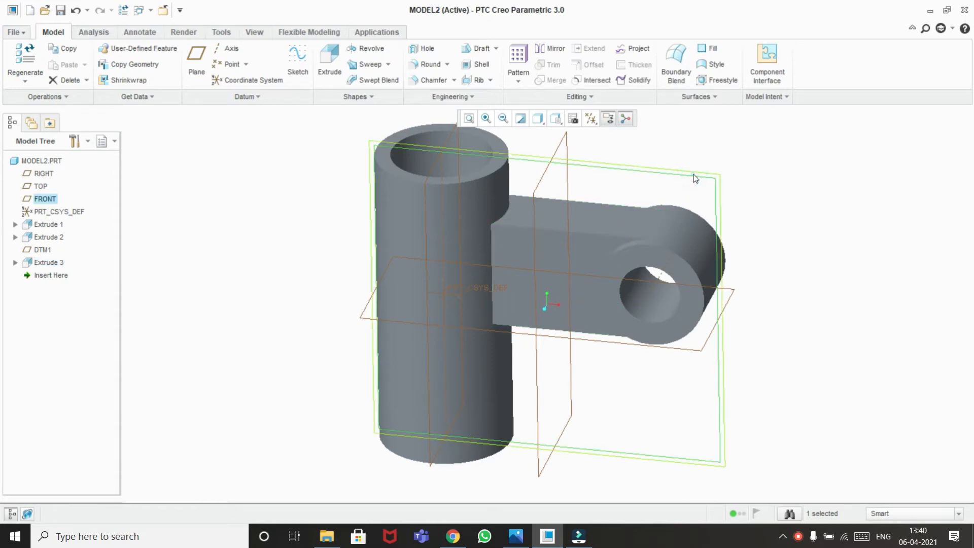
click(490, 80)
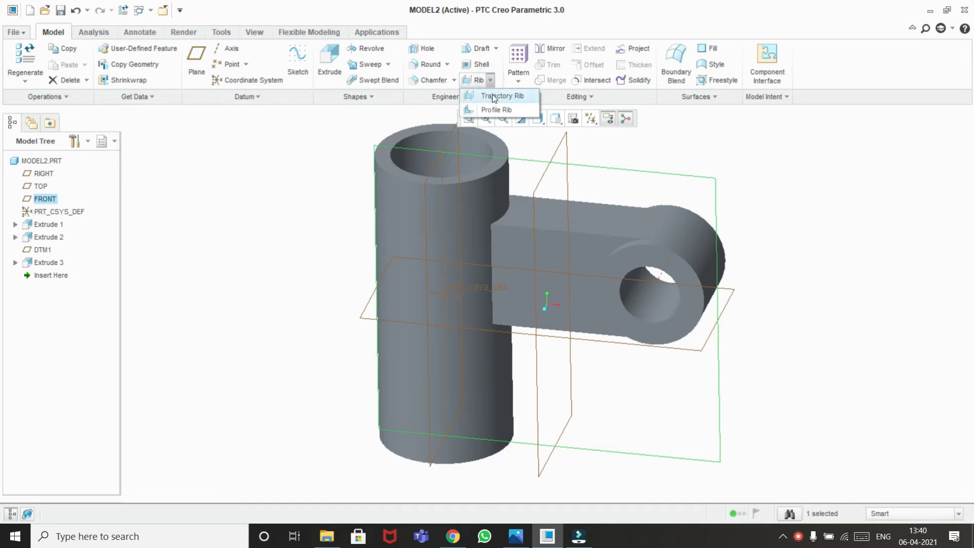
click(495, 110)
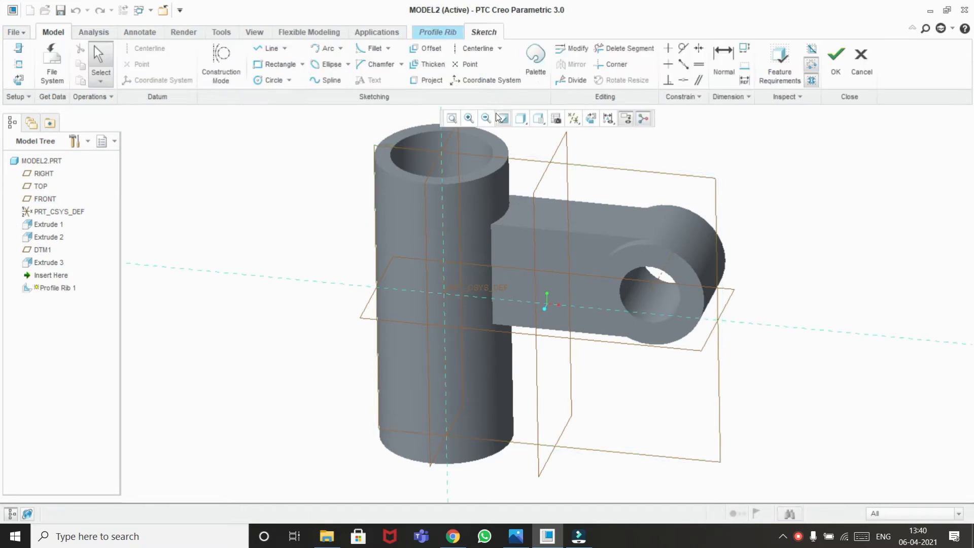
click(590, 120)
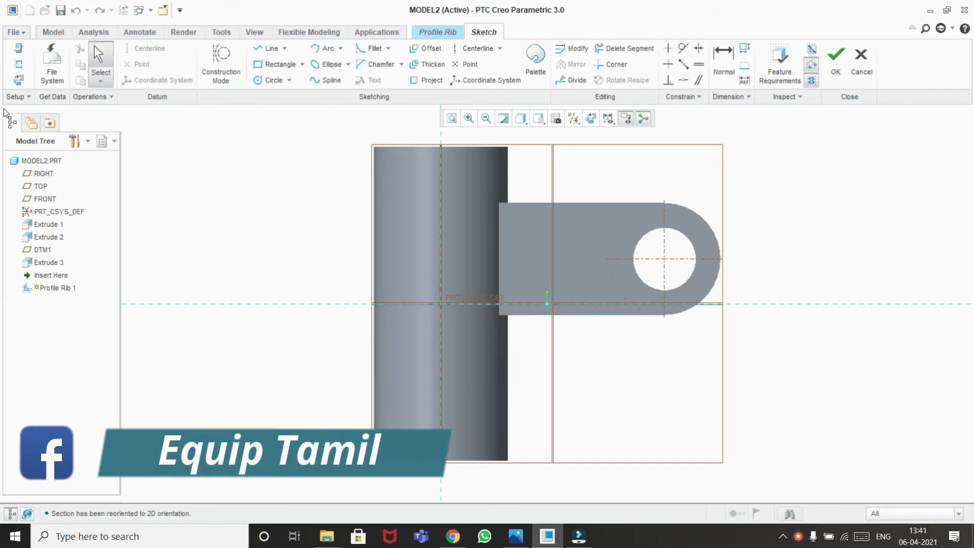
click(19, 67)
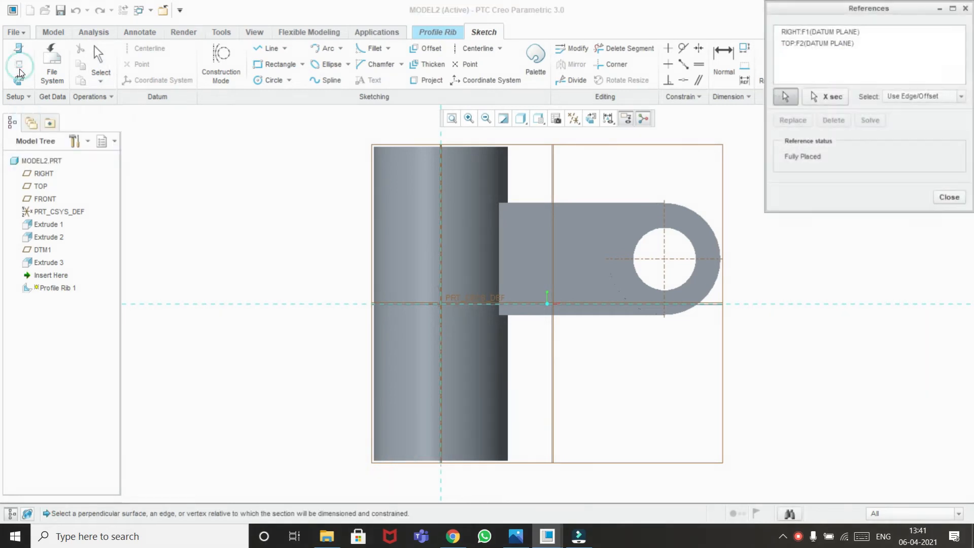
click(544, 314)
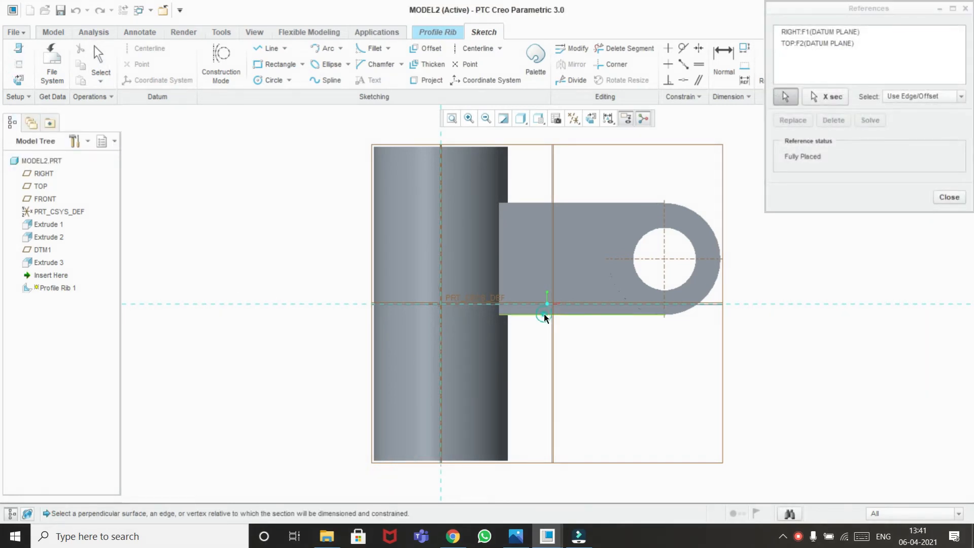
click(509, 370)
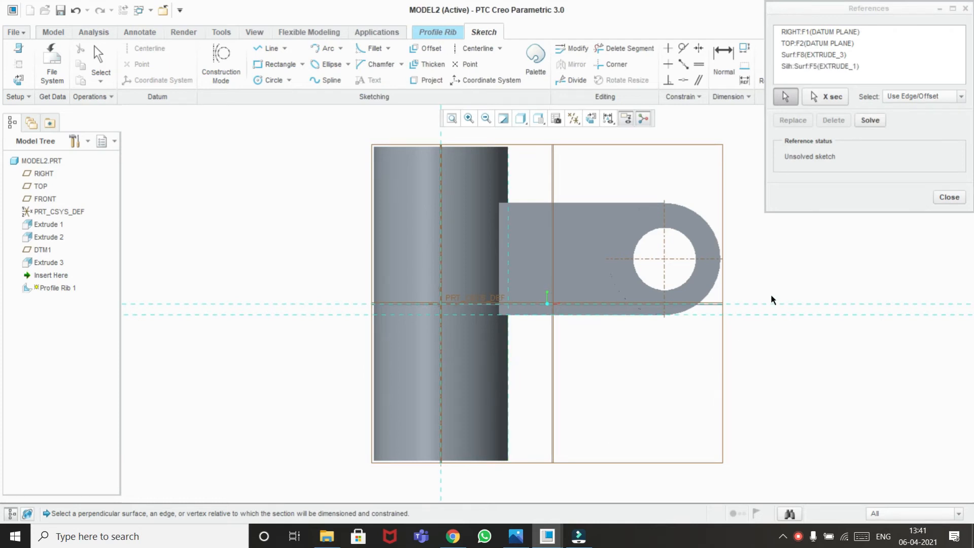
click(949, 197)
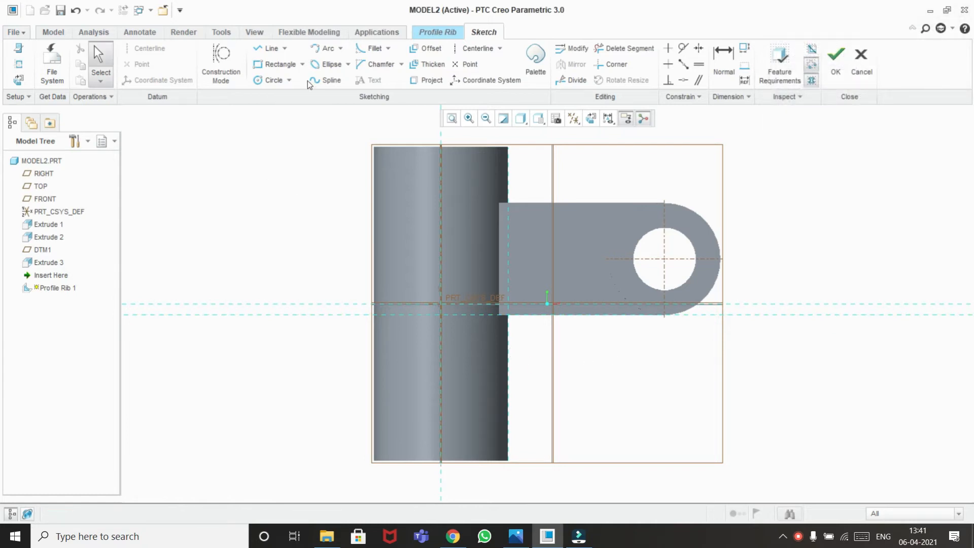
Sketch the rib profile with a vertical line about 54 mm long on the cylinder's edge and a sloping line at about 42° to the arm's underside
click(269, 49)
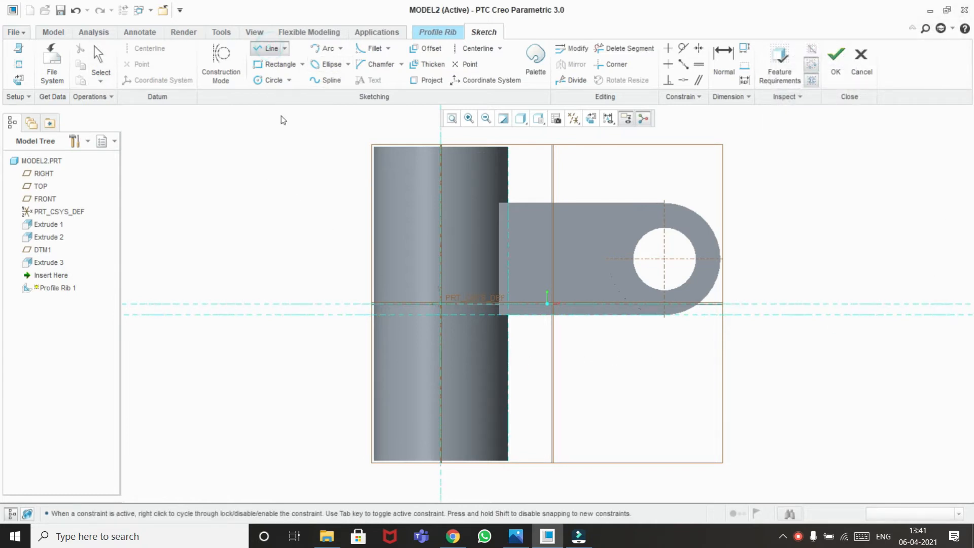
click(509, 435)
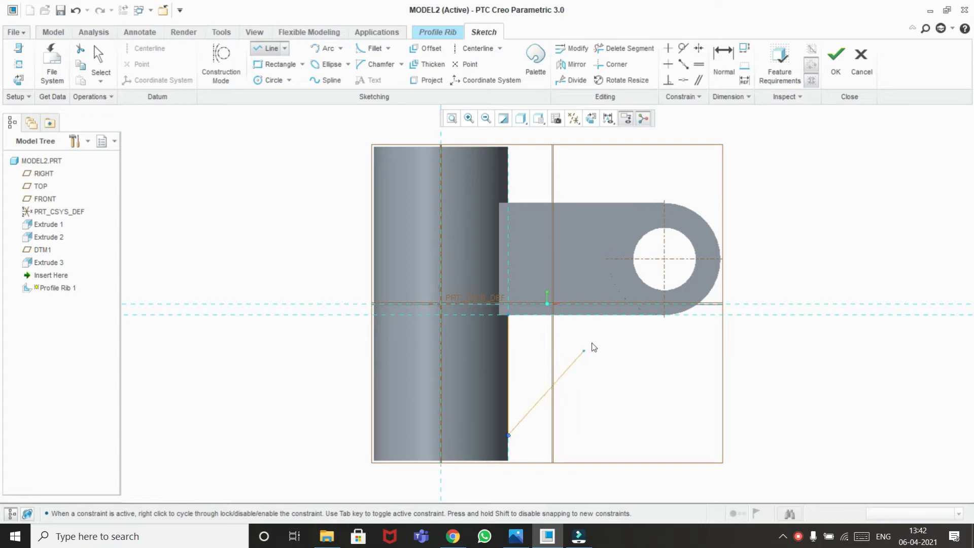
middle_click(616, 319)
click(617, 315)
middle_click(658, 381)
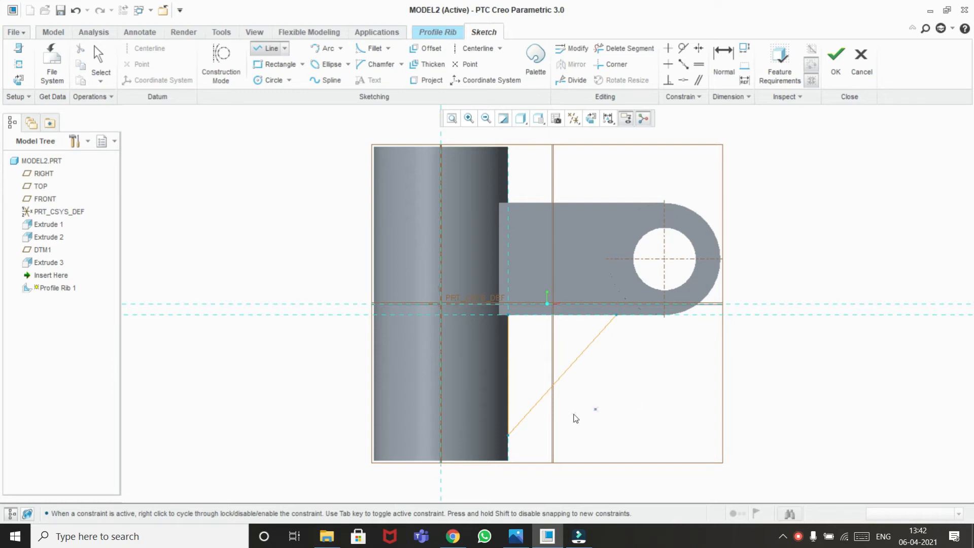
middle_click(610, 405)
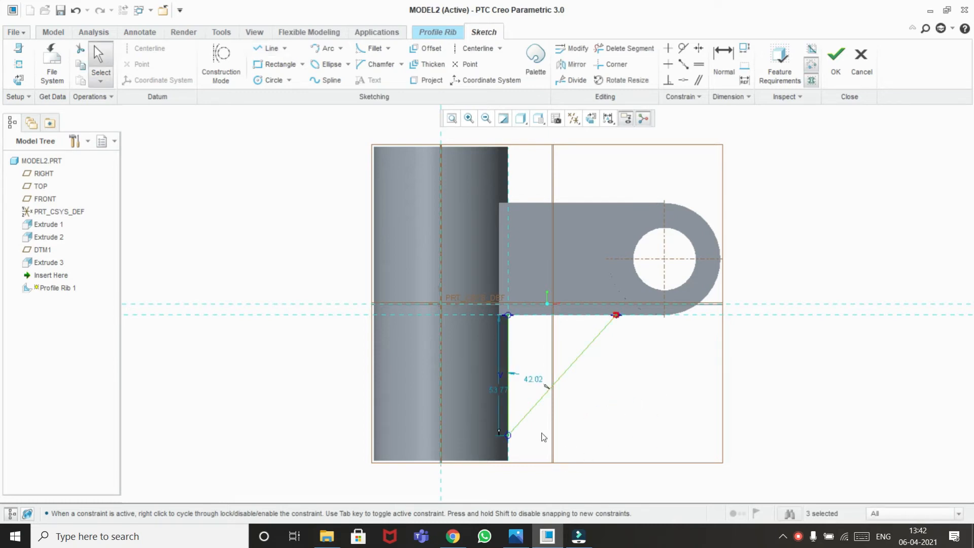
Following the reference drawing, dimension the sloping line's lower end 10 mm from the cylinder's bottom edge and set its angle to 45°
click(516, 536)
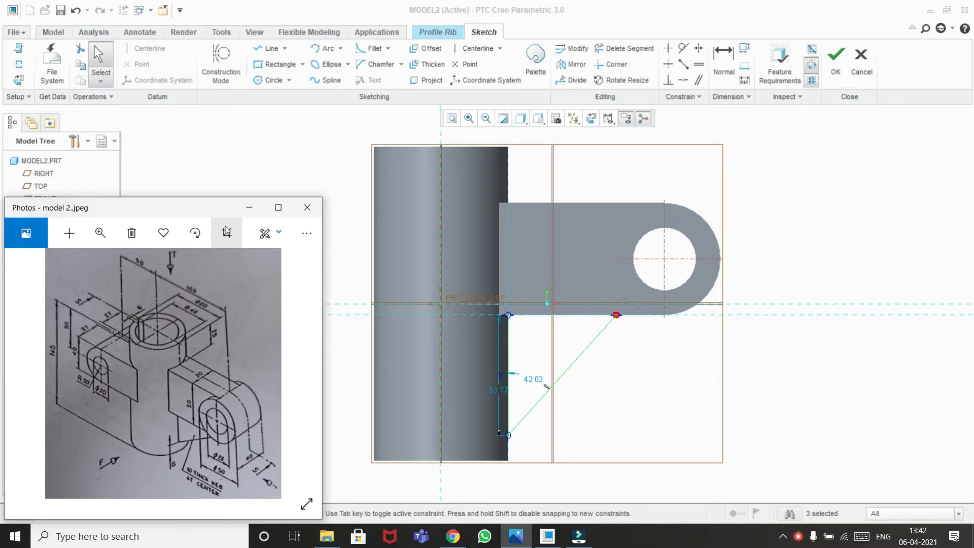
click(249, 207)
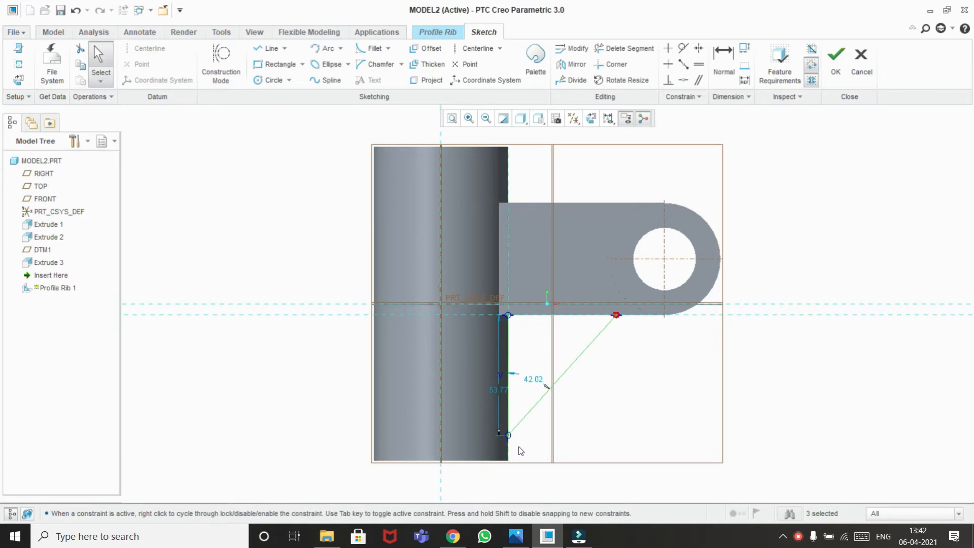
click(720, 59)
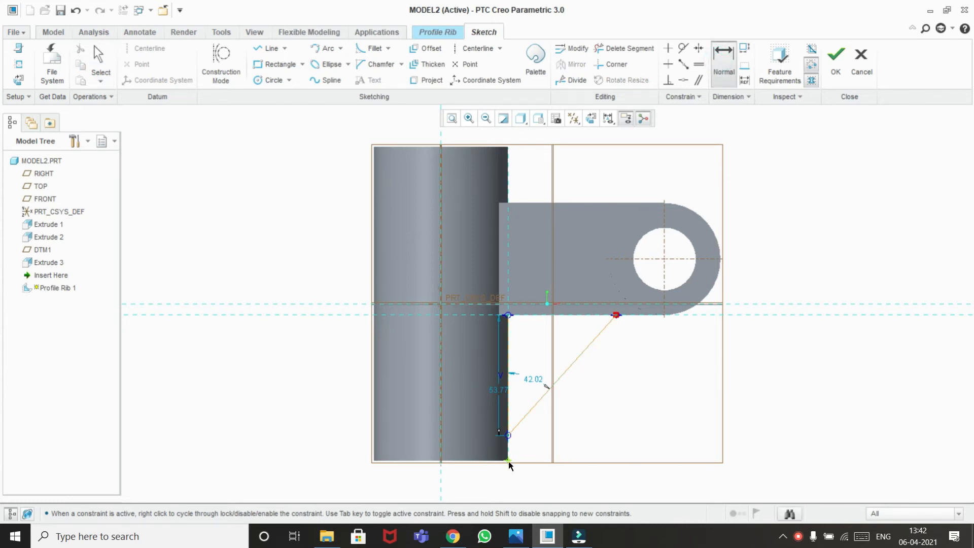
click(508, 435)
middle_click(526, 447)
text(10)
key(Return)
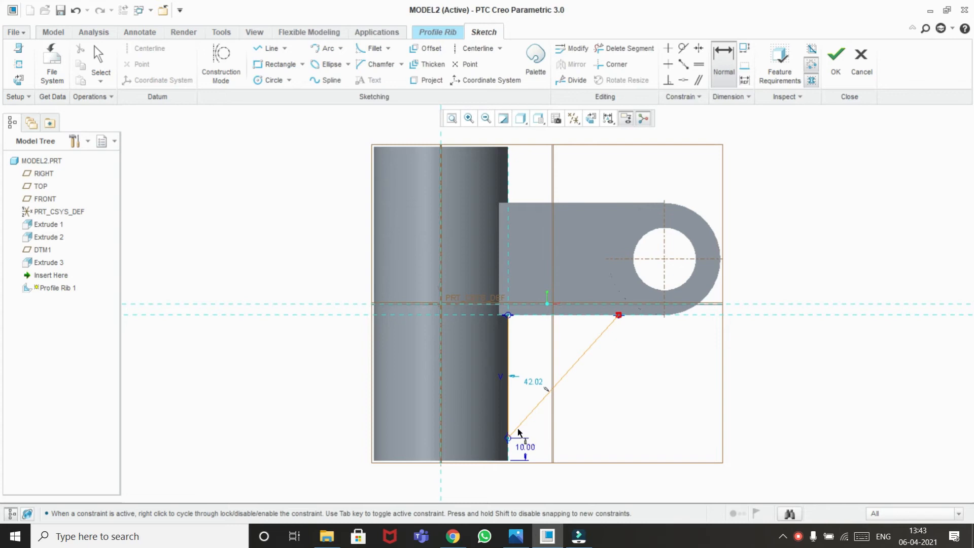
double_click(533, 380)
key(BackSpace)
text(45)
key(Return)
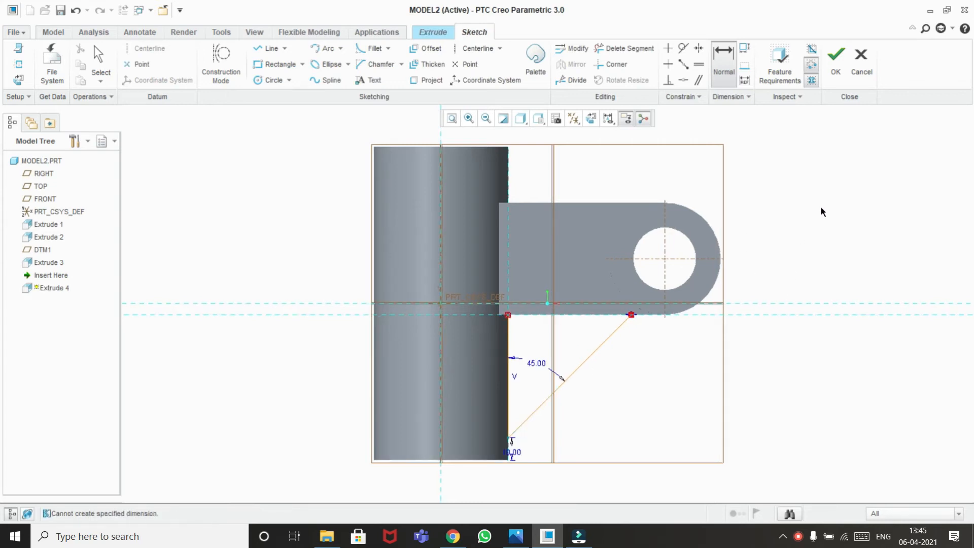
Finish the triangular rib sketch, check the web thickness in the reference drawing, and extrude the rib to a depth of 10 mm
click(834, 67)
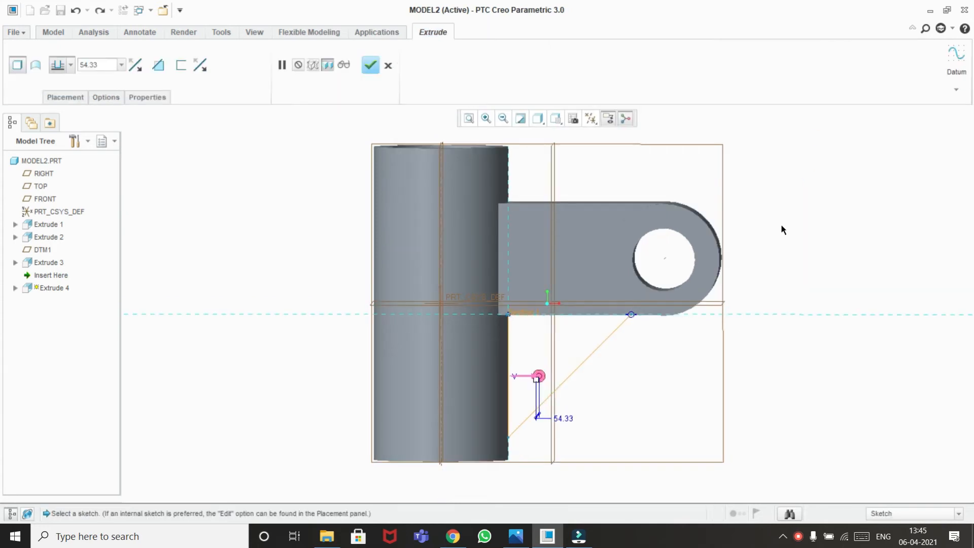
middle_drag(784, 229, 742, 226)
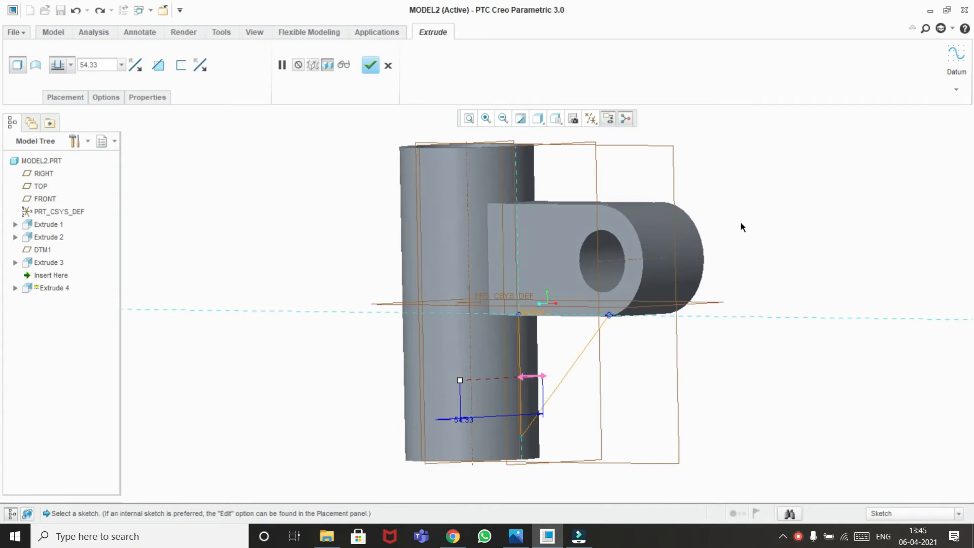
double_click(103, 66)
click(515, 532)
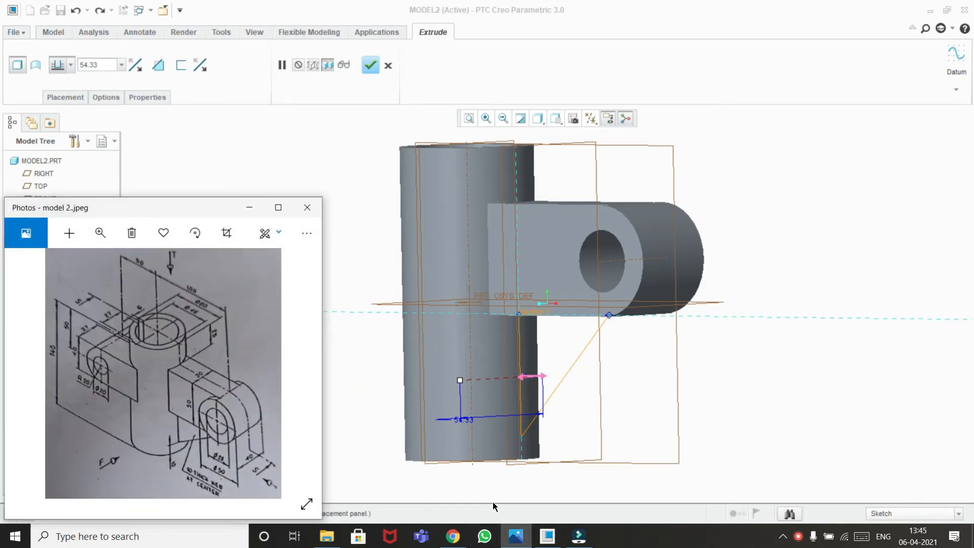
click(516, 536)
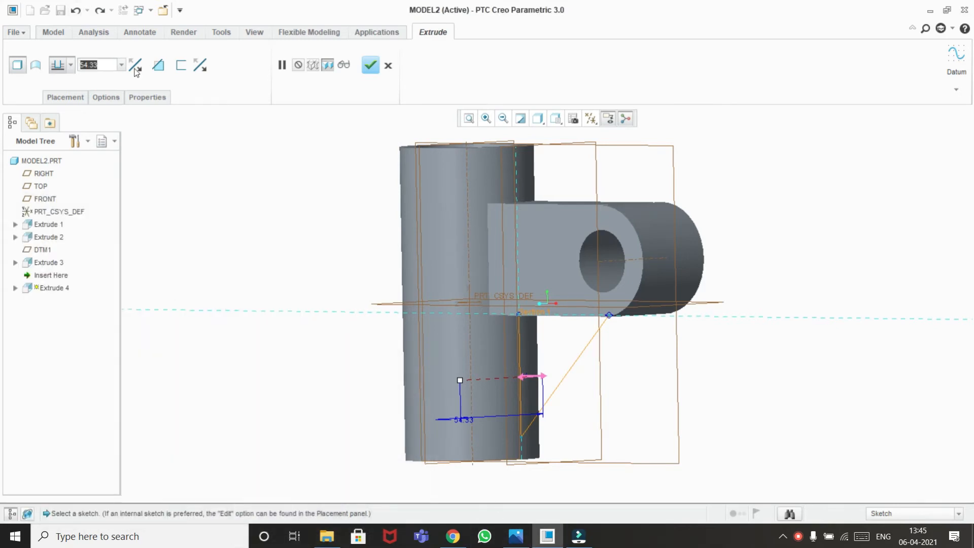
text(10)
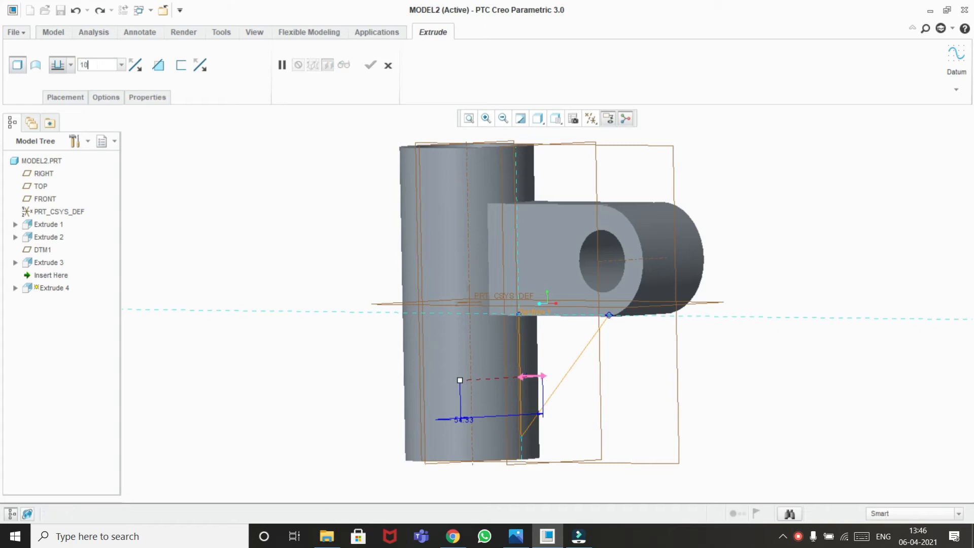
key(Return)
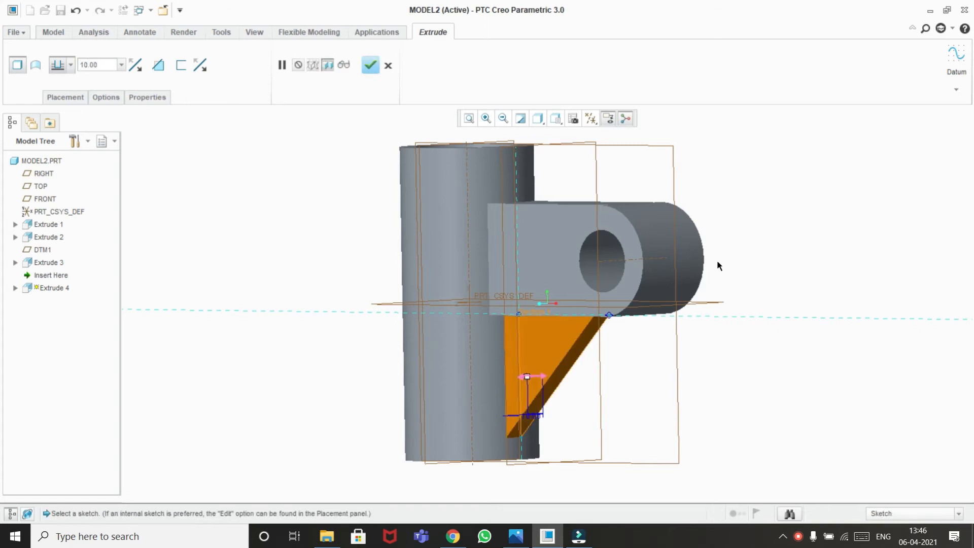
mouse_move(717, 265)
middle_down()
mouse_move(702, 283)
mouse_move(715, 273)
middle_up()
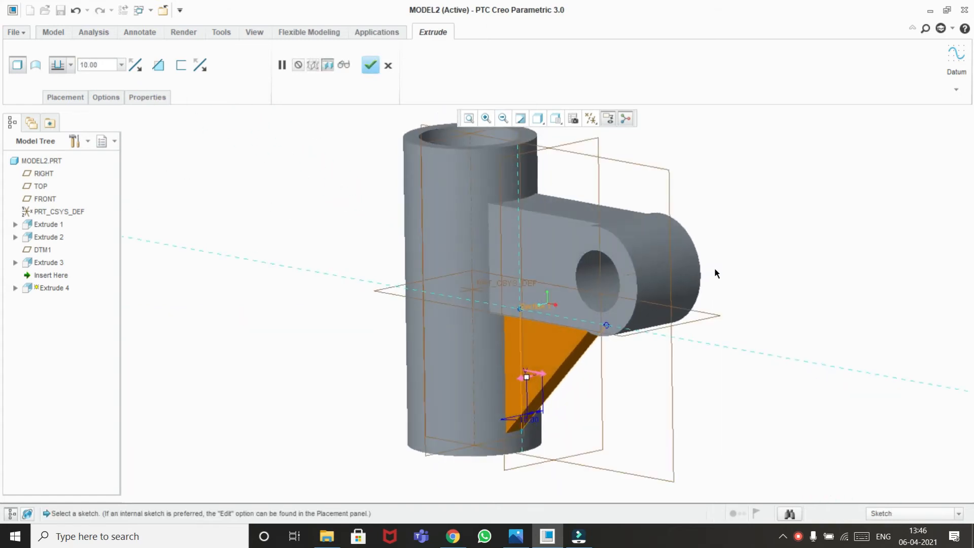
click(370, 64)
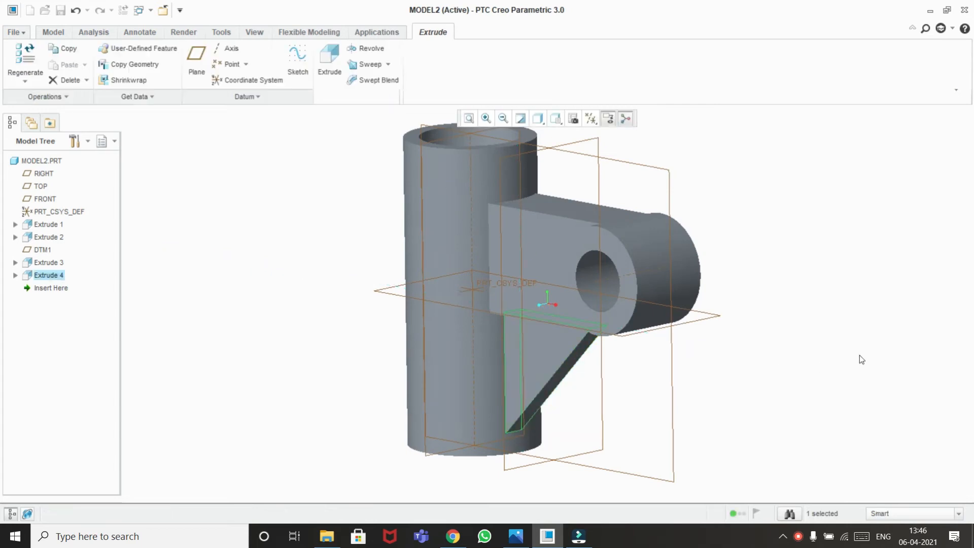
Inspect the rib, consult the reference drawing for the remaining lug, and start a new Extrude sketch on the FRONT plane
middle_drag(829, 312, 868, 328)
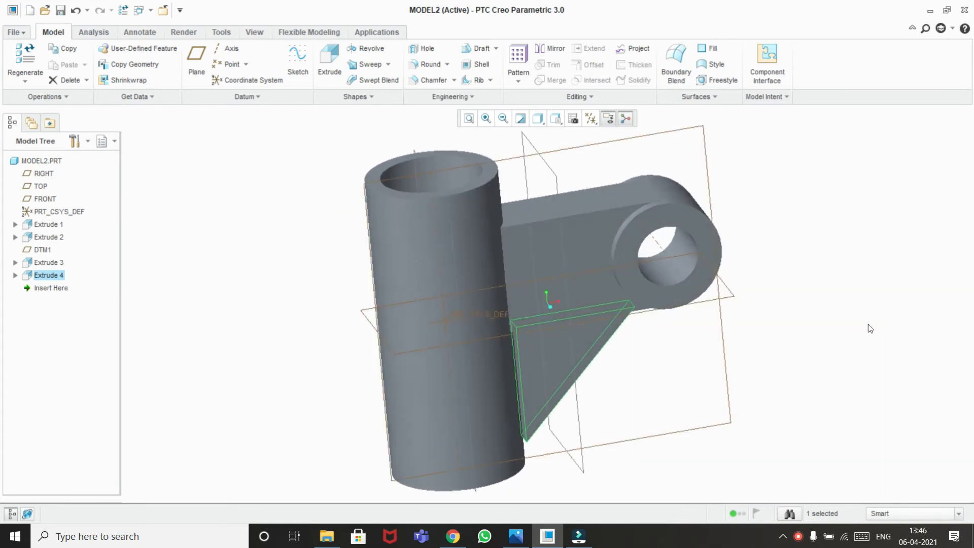
click(856, 348)
middle_drag(659, 328, 640, 306)
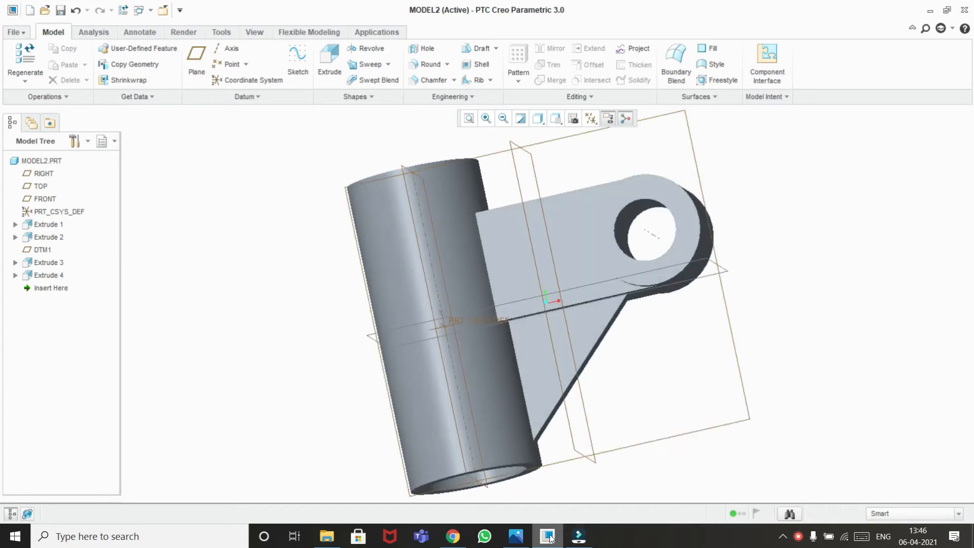
click(515, 536)
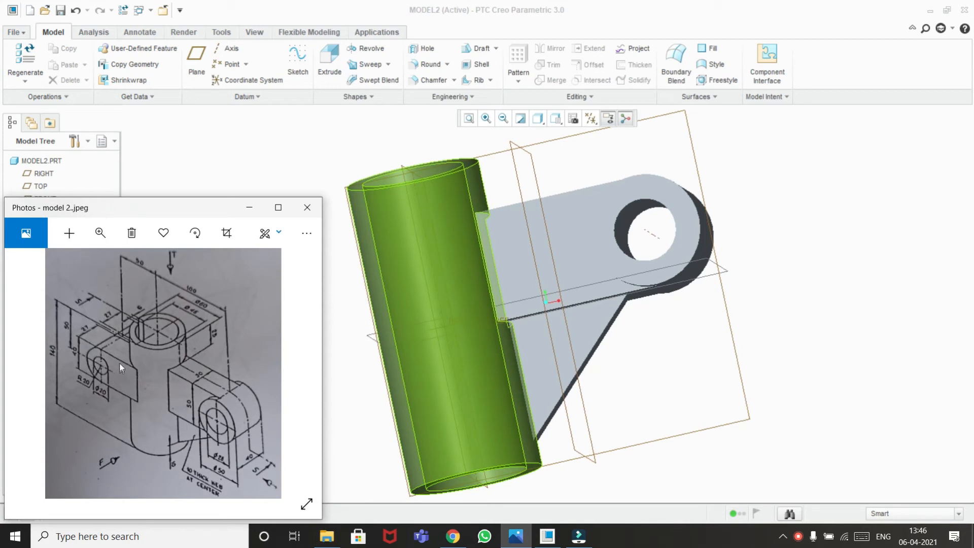
click(506, 544)
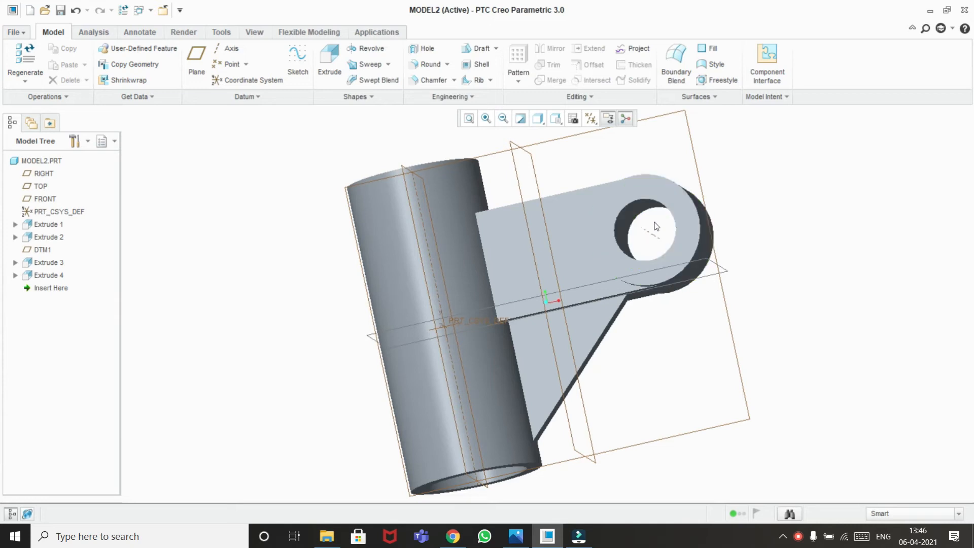
click(52, 201)
click(329, 56)
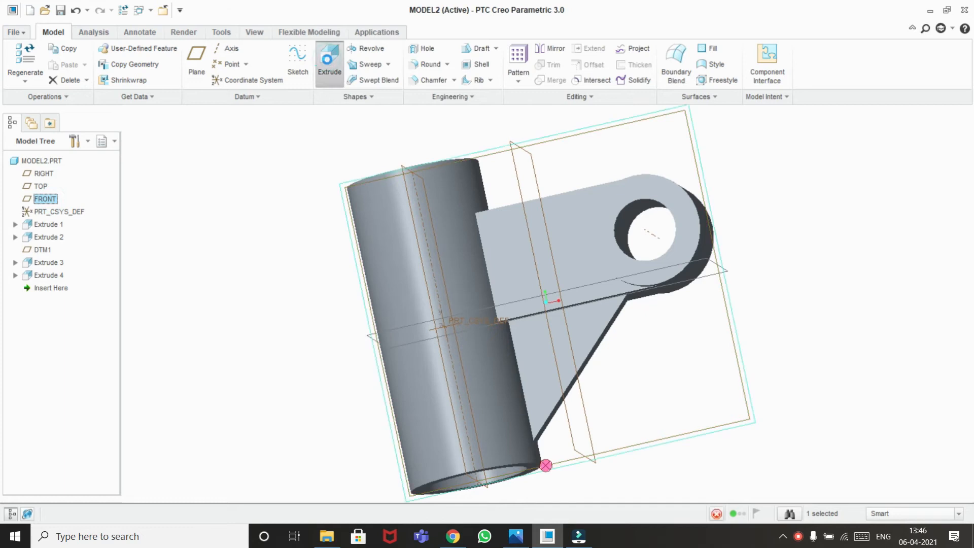
click(609, 120)
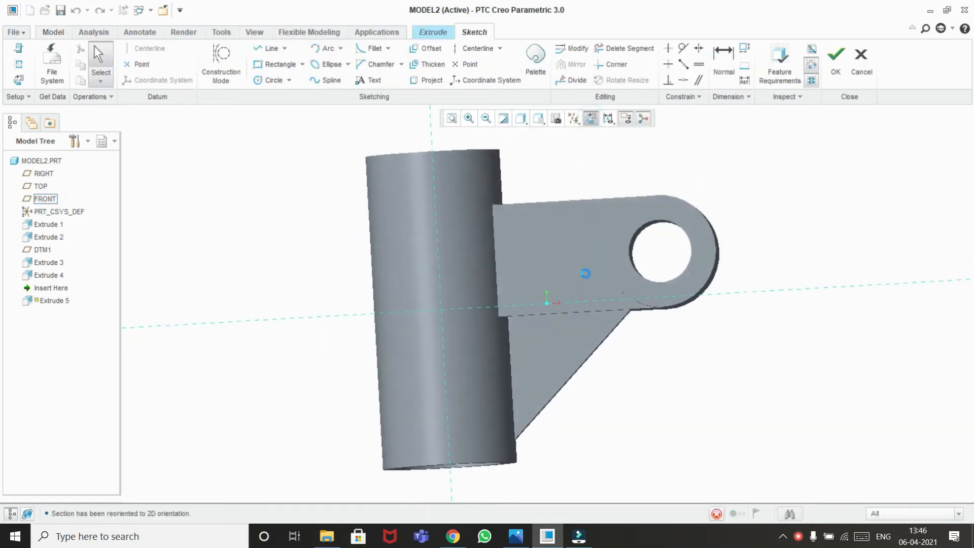
Sketch two concentric circles about 45 mm and 26 mm in diameter beside the cylinder, on the side opposite the arm
click(259, 80)
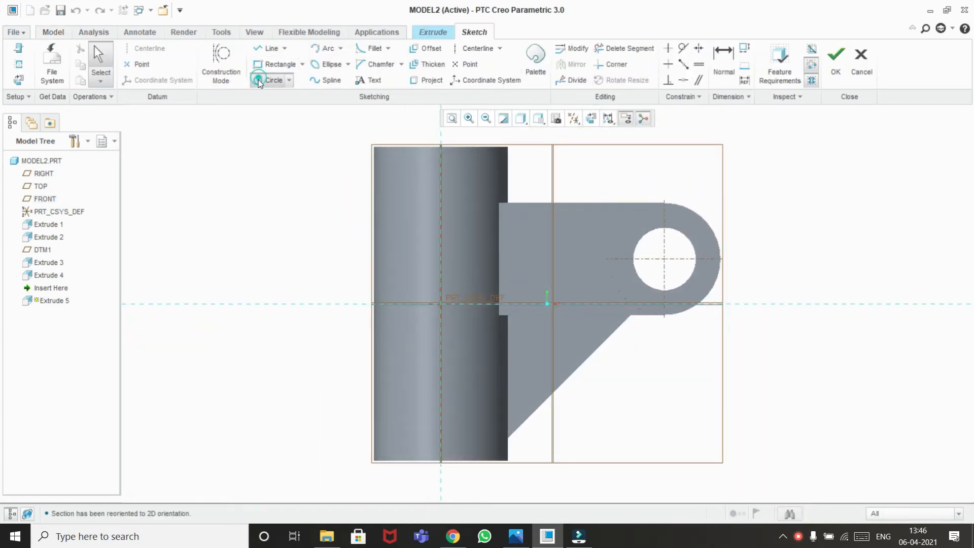
click(253, 273)
click(278, 315)
click(253, 273)
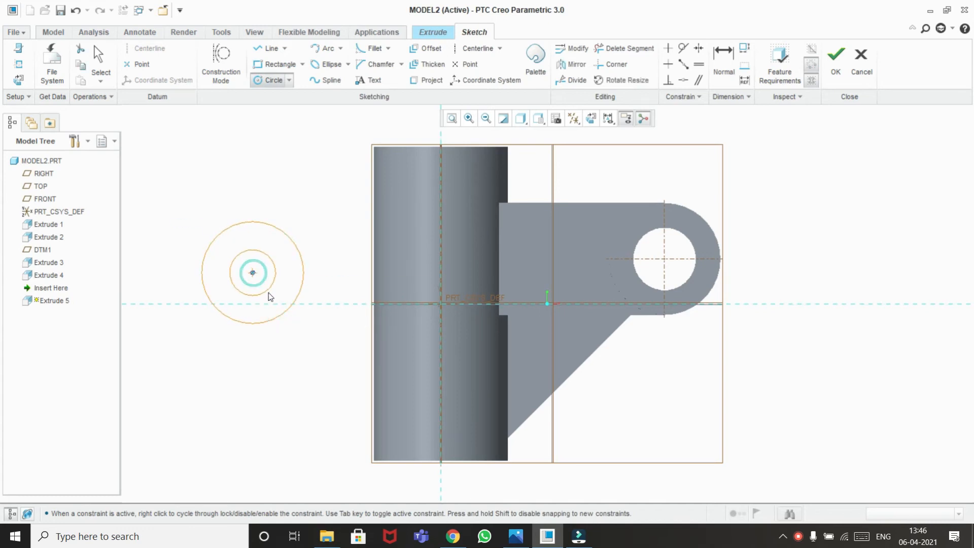
middle_click(349, 240)
Check the lug sizes in the reference drawing and set the outer circle's diameter to 40 mm and the inner circle's to 20 mm
click(524, 539)
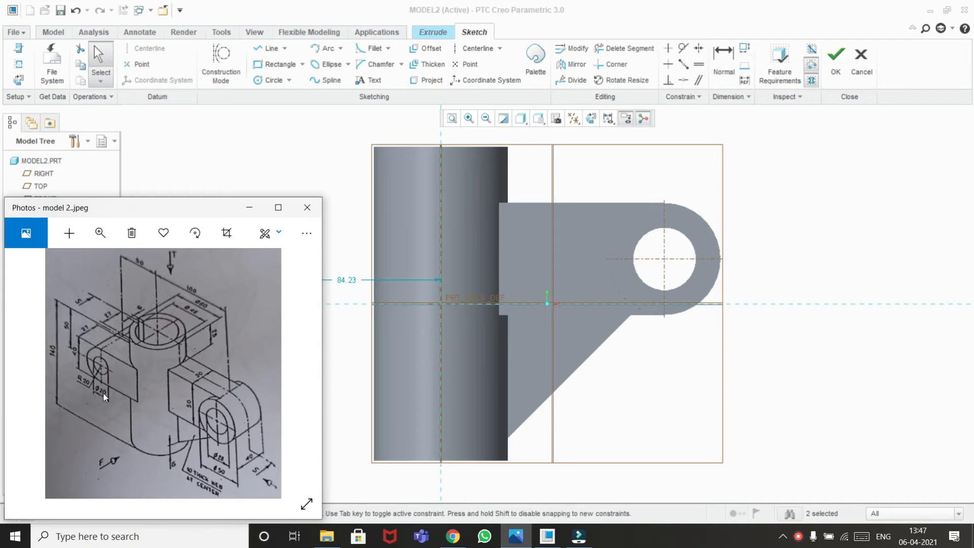
click(249, 207)
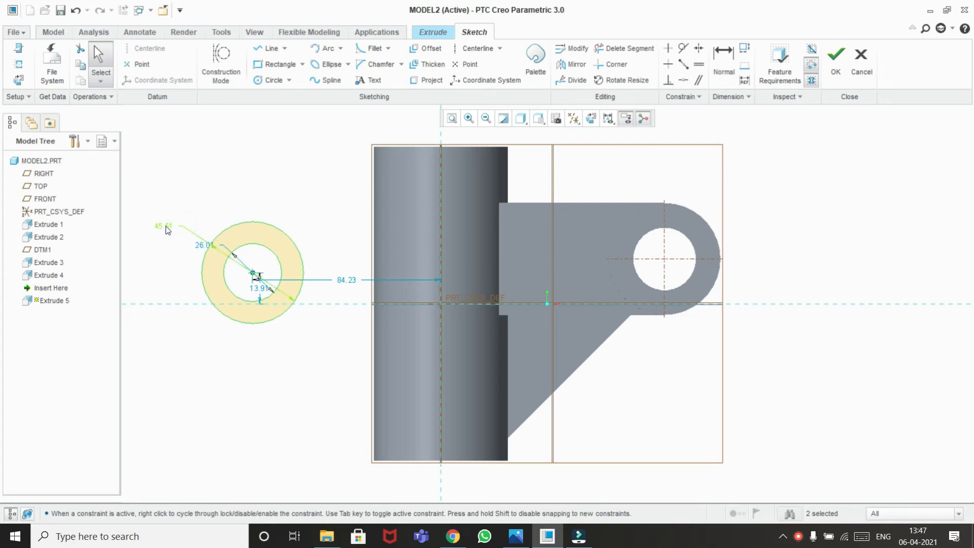
double_click(165, 227)
key(BackSpace)
text(40)
key(Return)
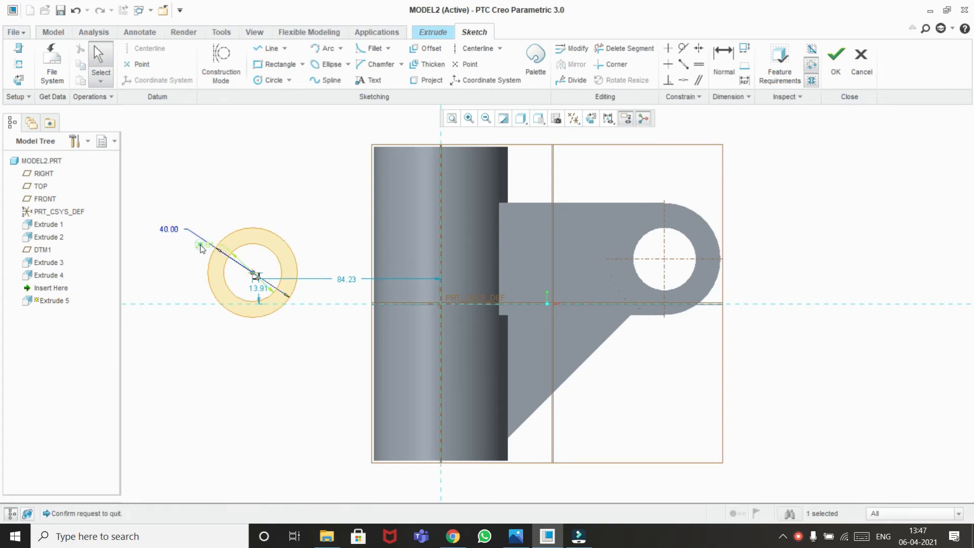
double_click(205, 245)
key(BackSpace)
text(20)
key(Return)
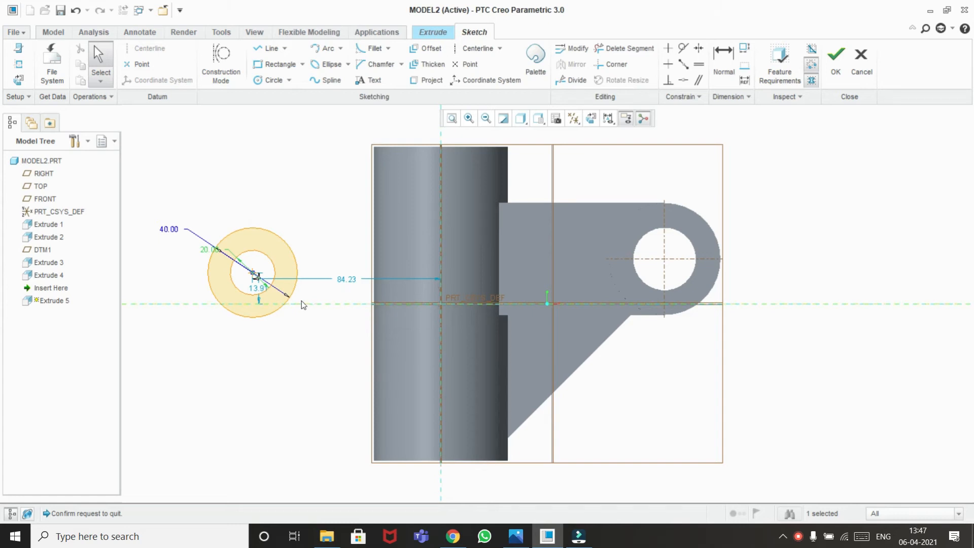
Check the reference drawing and set the circles' horizontal distance from the cylinder's vertical centre reference to 50 mm
click(516, 536)
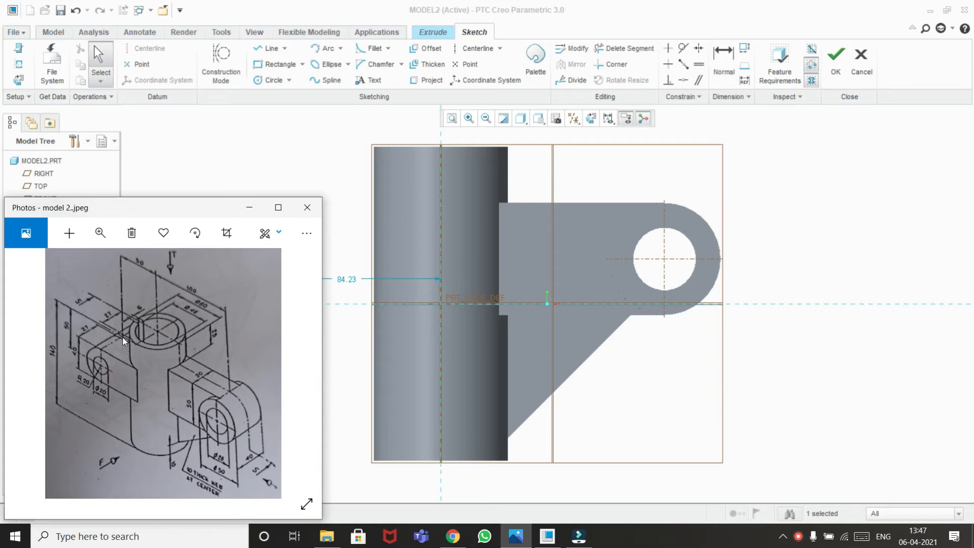
click(249, 208)
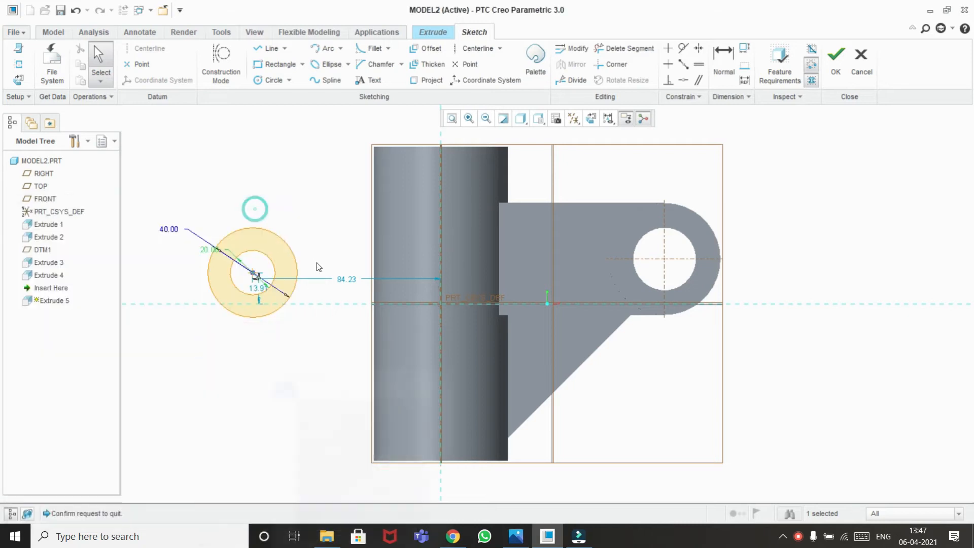
double_click(346, 279)
key(BackSpace)
text(50)
key(Return)
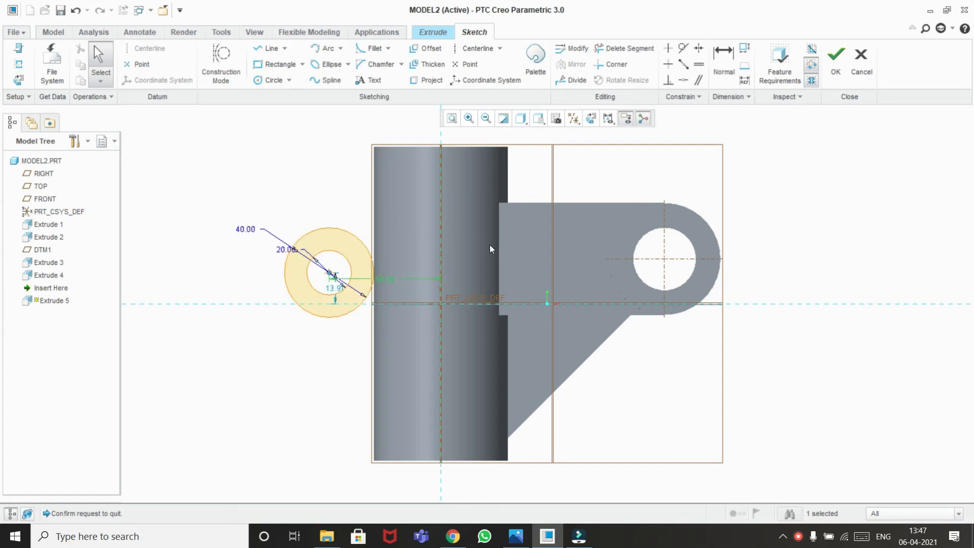
Set the circles' horizontal distance from the cylinder's vertical centre reference to 75 mm and compare the sketch with the reference drawing
double_click(382, 280)
key(BackSpace)
text(75)
key(Return)
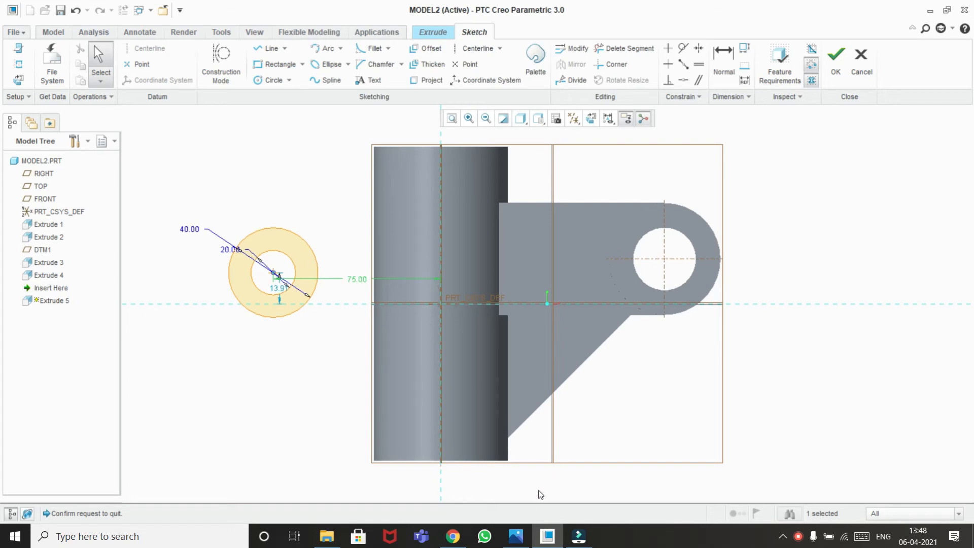
click(513, 544)
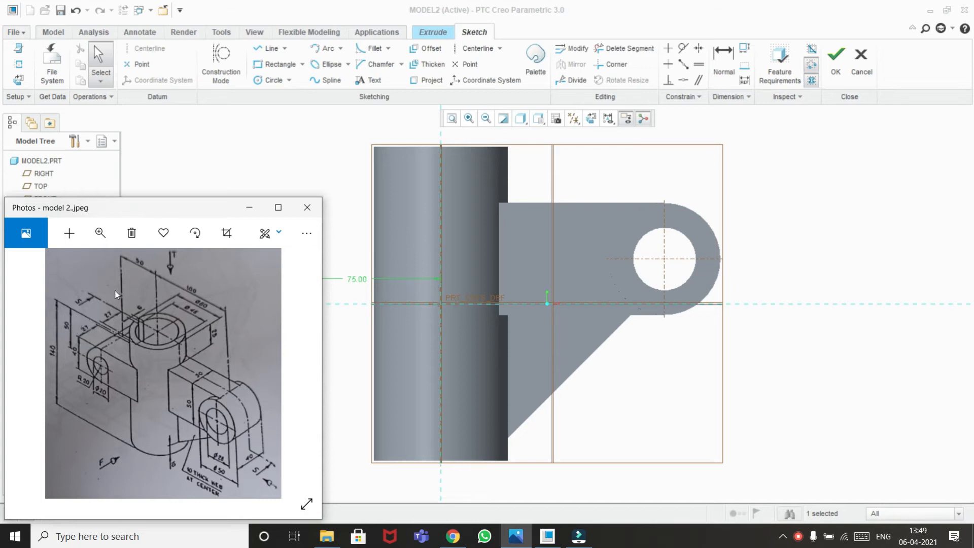
click(249, 207)
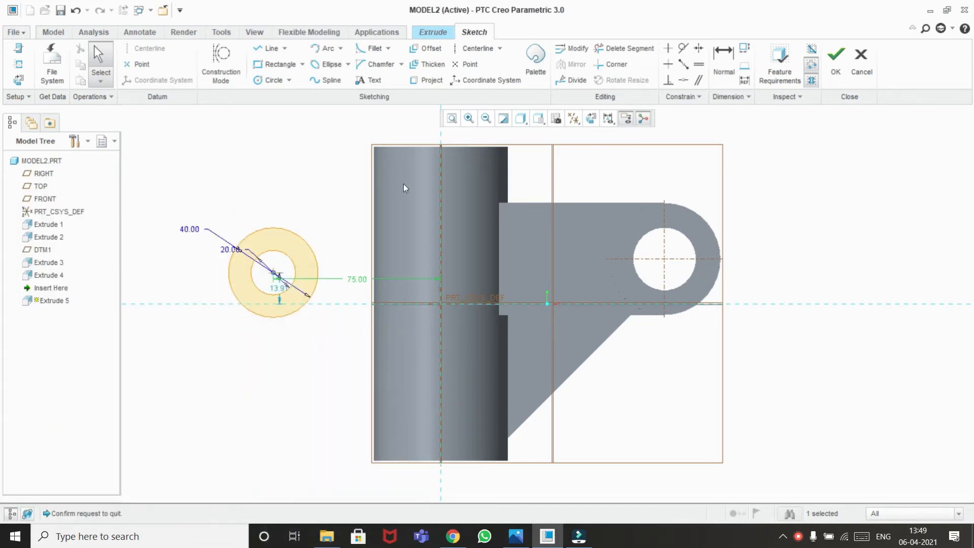
Dimension the circles' centre 50 mm below the cylinder's top edge and finish the lug sketch
click(724, 61)
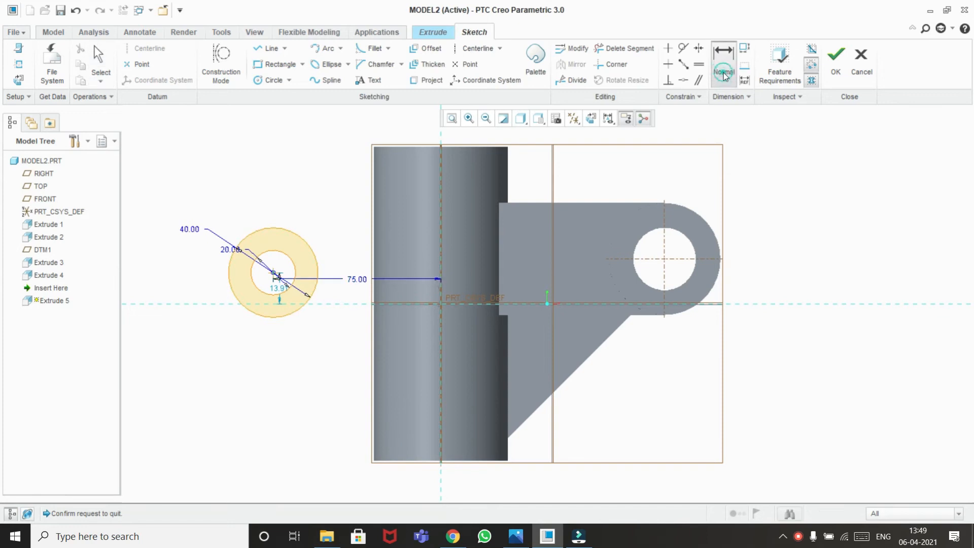
click(422, 147)
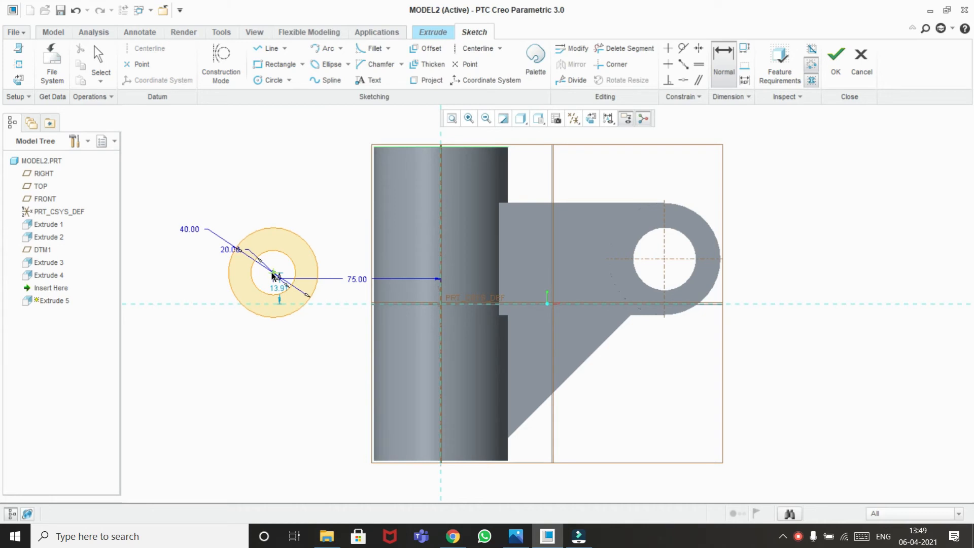
middle_click(292, 198)
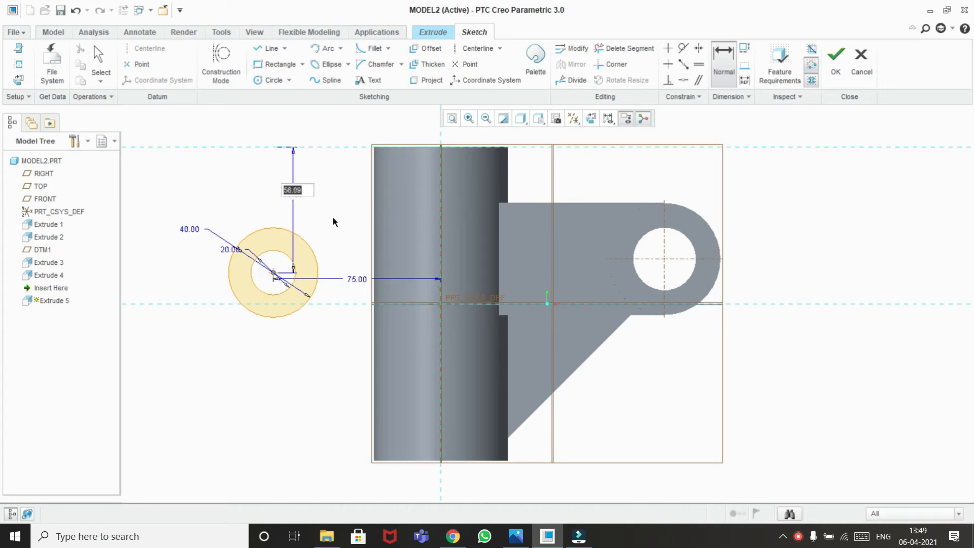
key(BackSpace)
text(50)
key(Return)
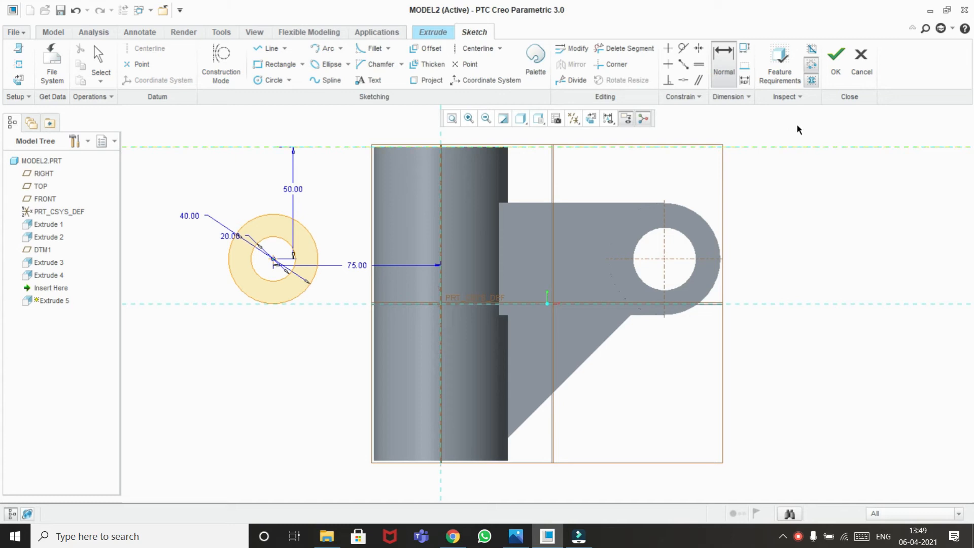
click(837, 68)
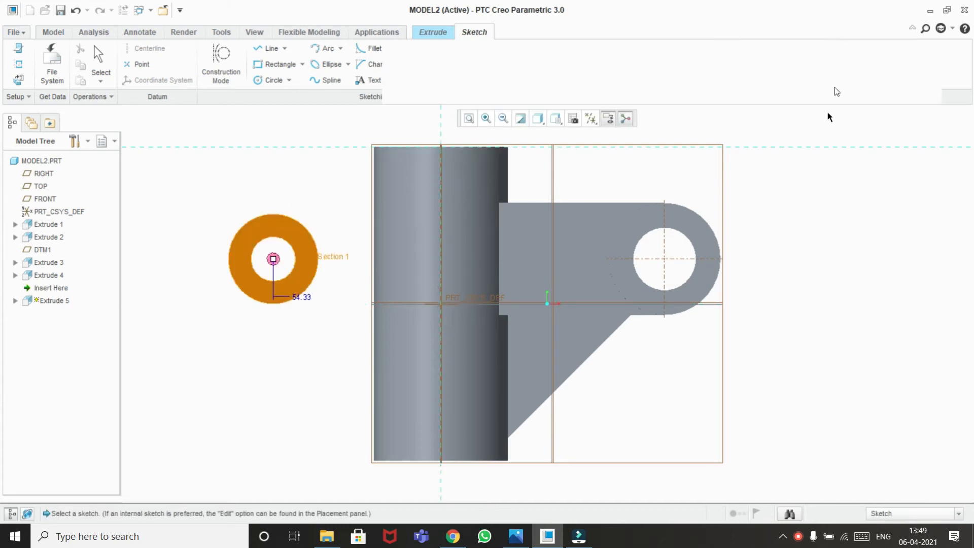
Check the lug length in the reference drawing and extrude the ring section 60 mm symmetrically about the sketch plane
click(518, 465)
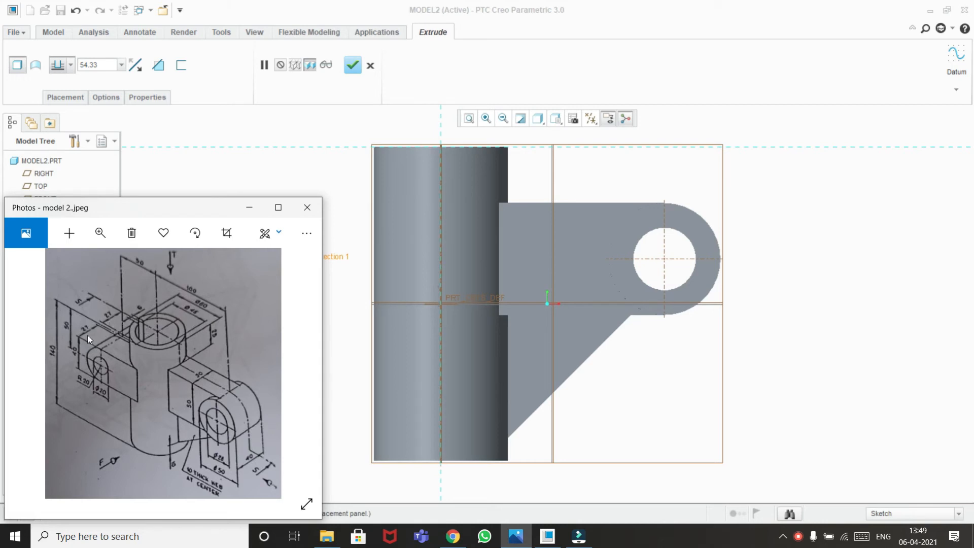
click(249, 208)
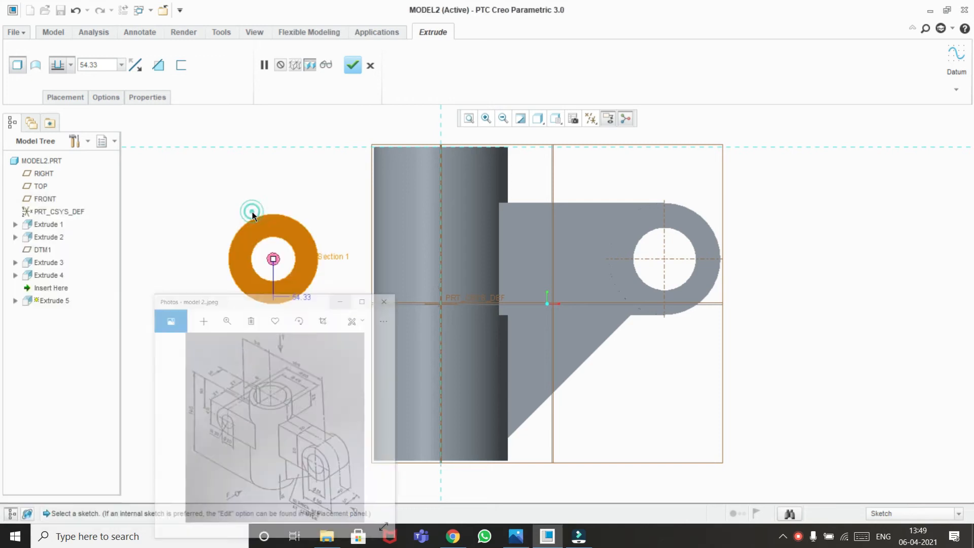
click(98, 60)
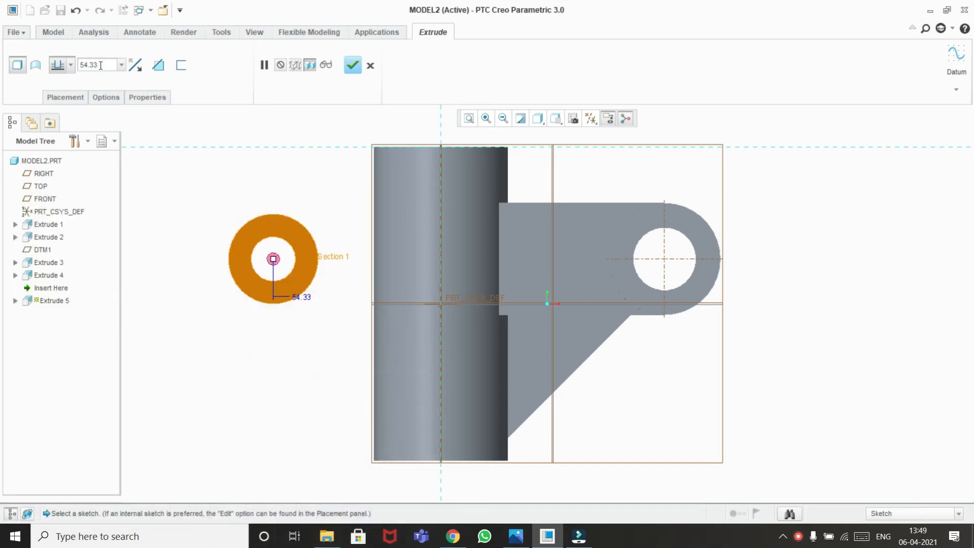
double_click(100, 65)
text(60)
key(Return)
click(70, 65)
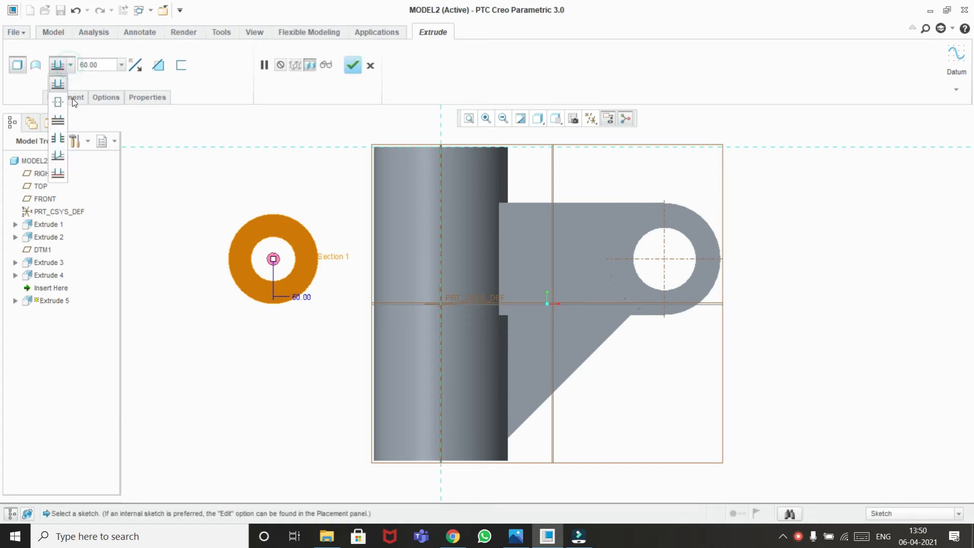
click(59, 103)
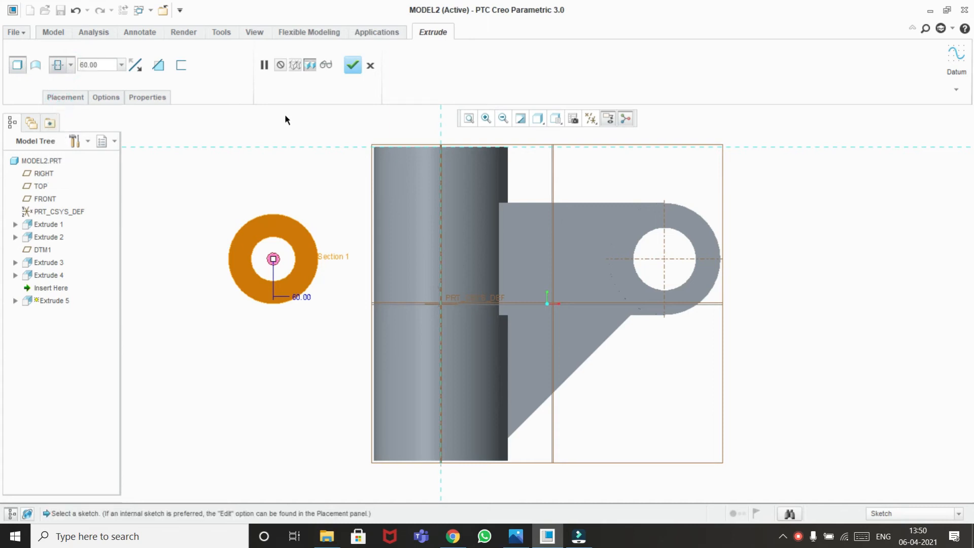
click(353, 64)
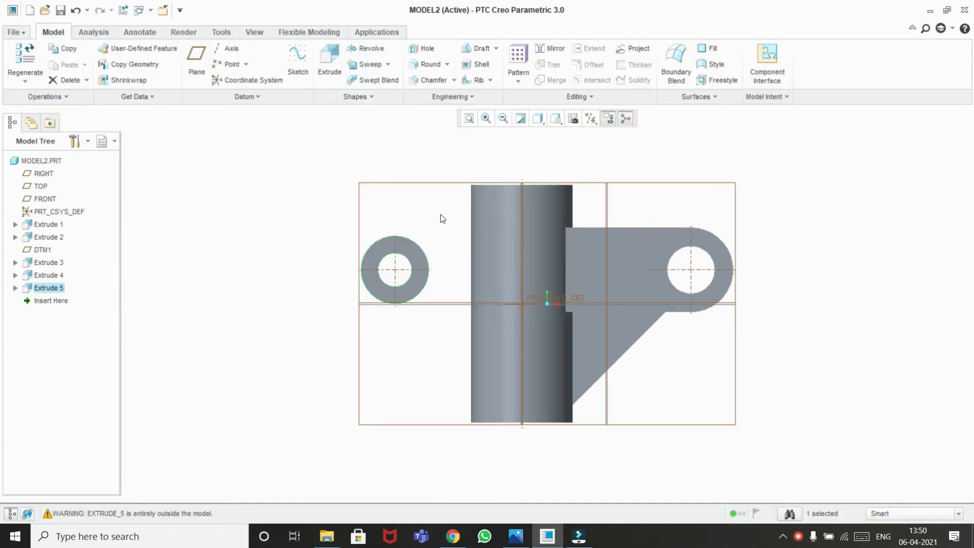
Create a datum plane offset -37.5 mm from the RIGHT plane, between the cylinder and the new lug
middle_drag(411, 209, 381, 220)
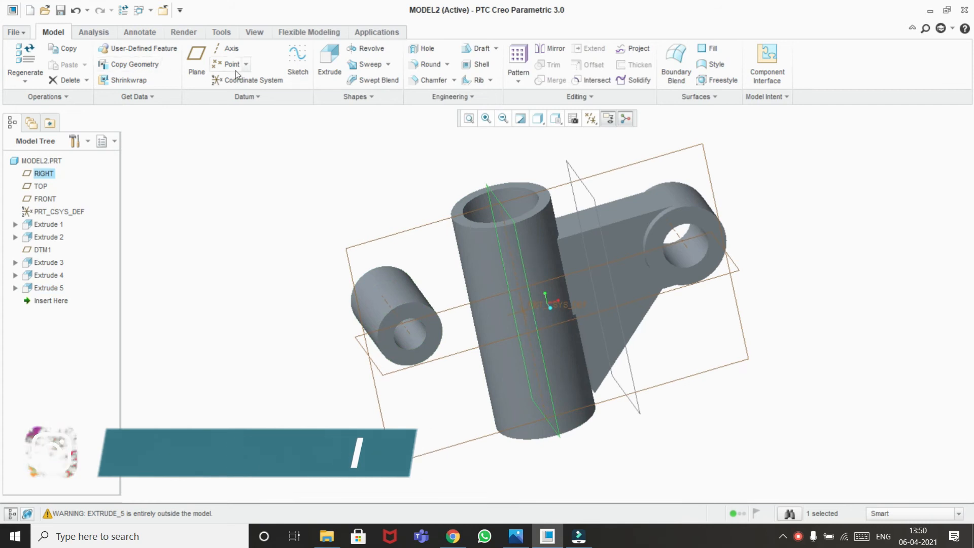
click(198, 62)
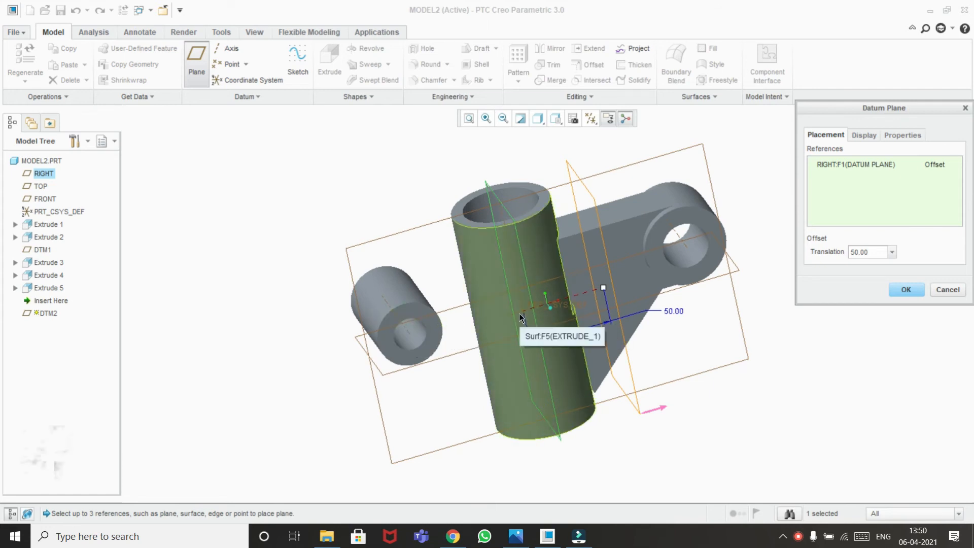
double_click(867, 252)
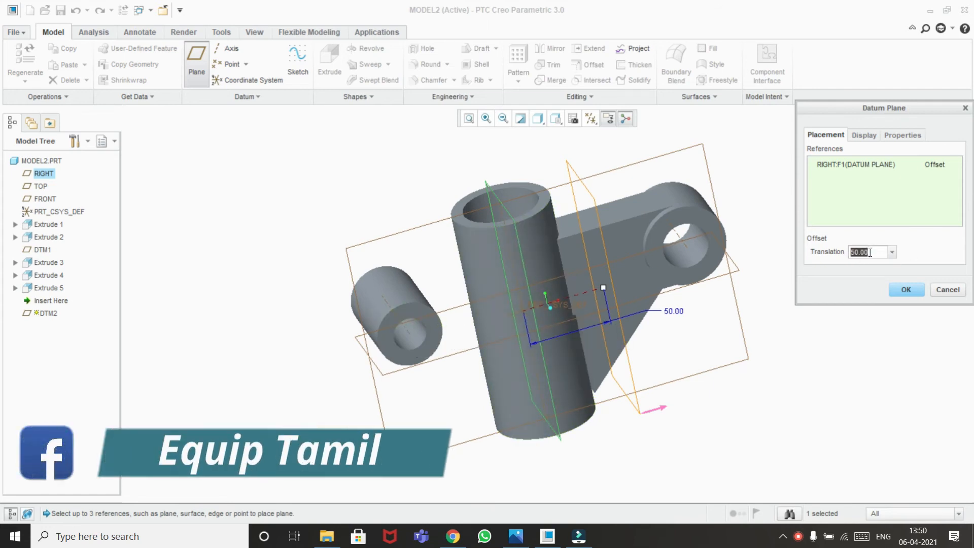
key(BackSpace)
text(37.5)
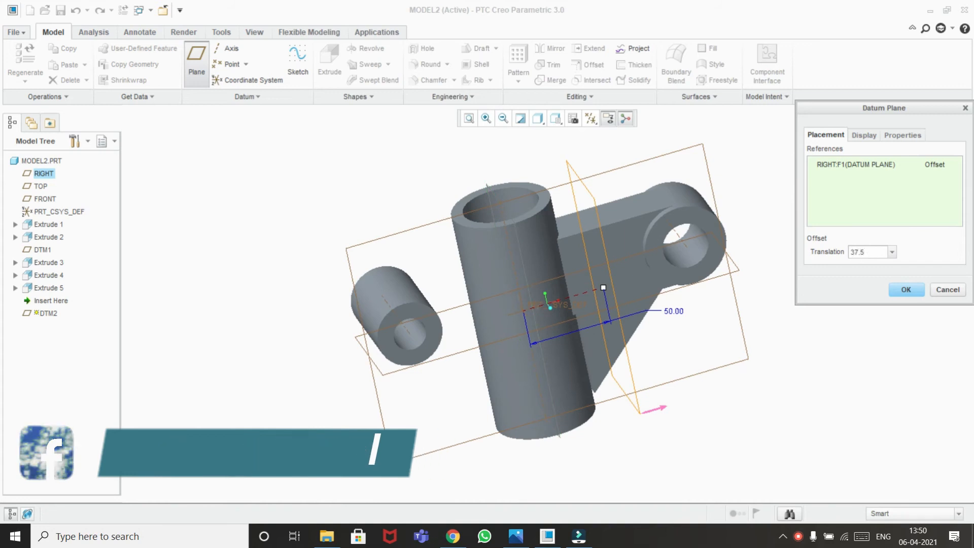
key(Home)
text(-)
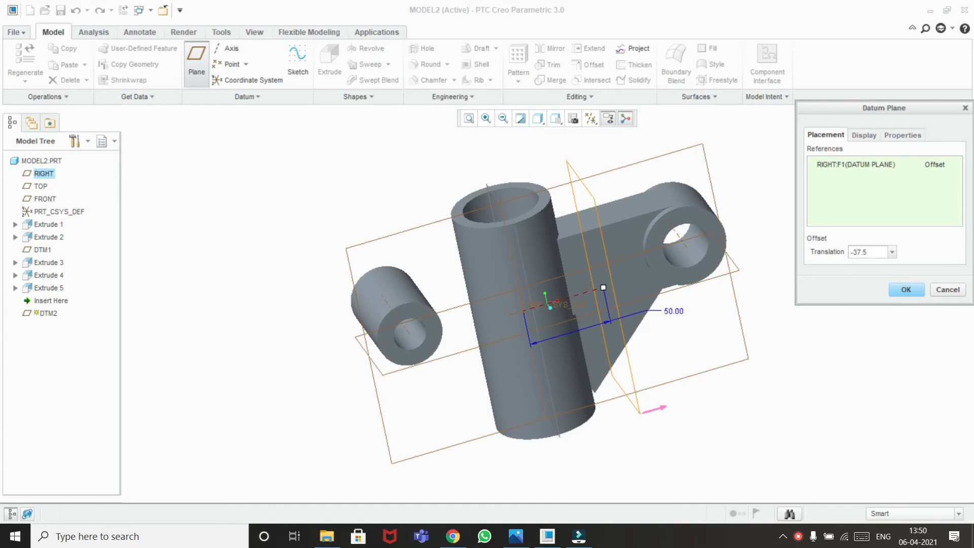
click(906, 290)
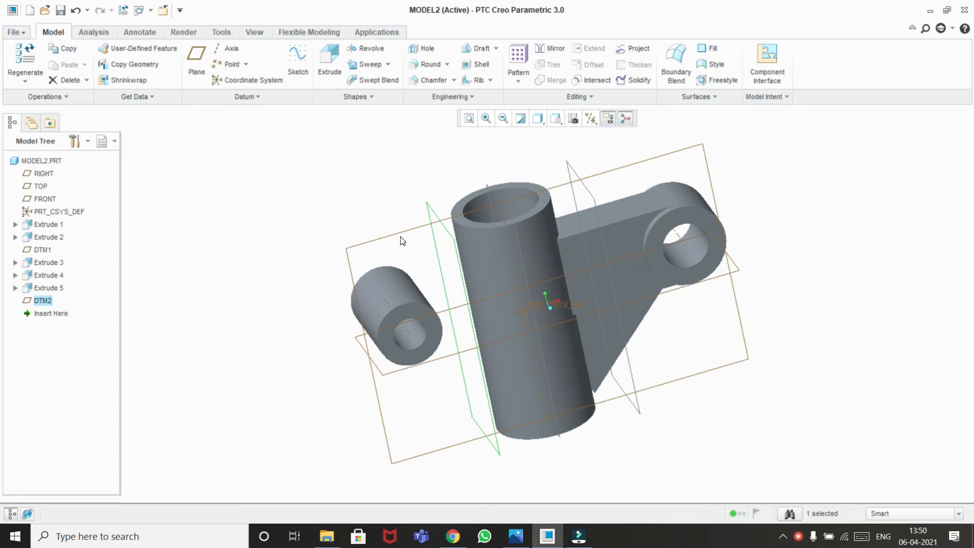
Start an extrude sketch on the new datum plane and draw a rectangle about 43 mm wide and 34 mm high over the cylinder's upper half
click(339, 66)
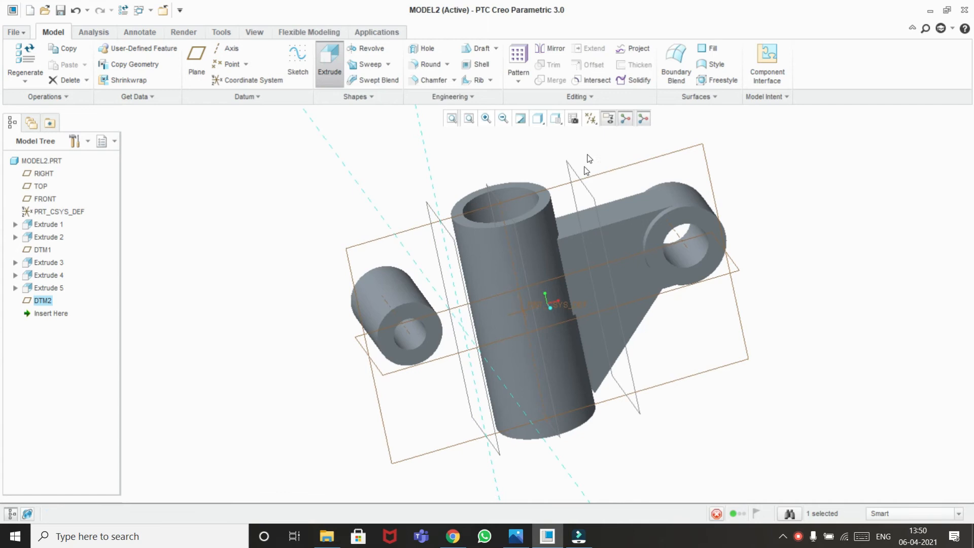
click(592, 119)
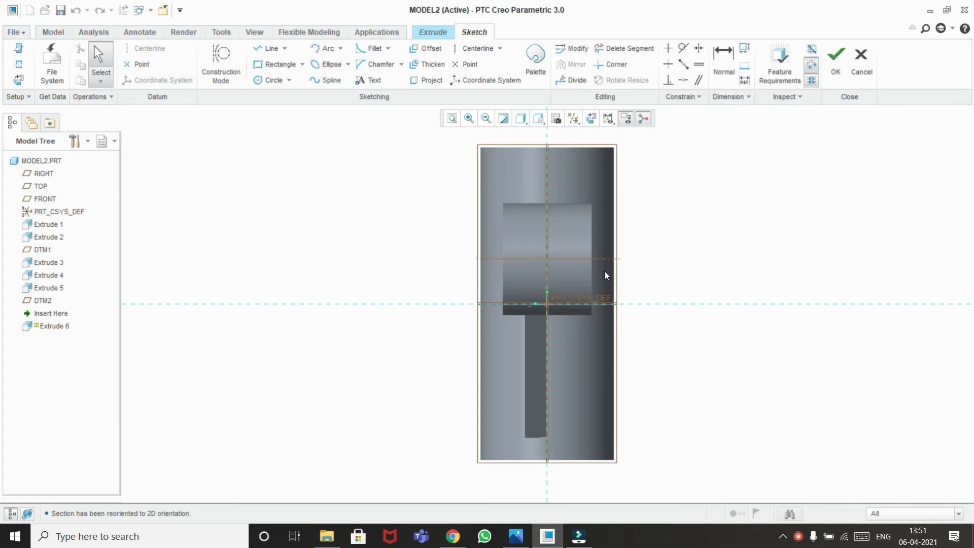
click(278, 67)
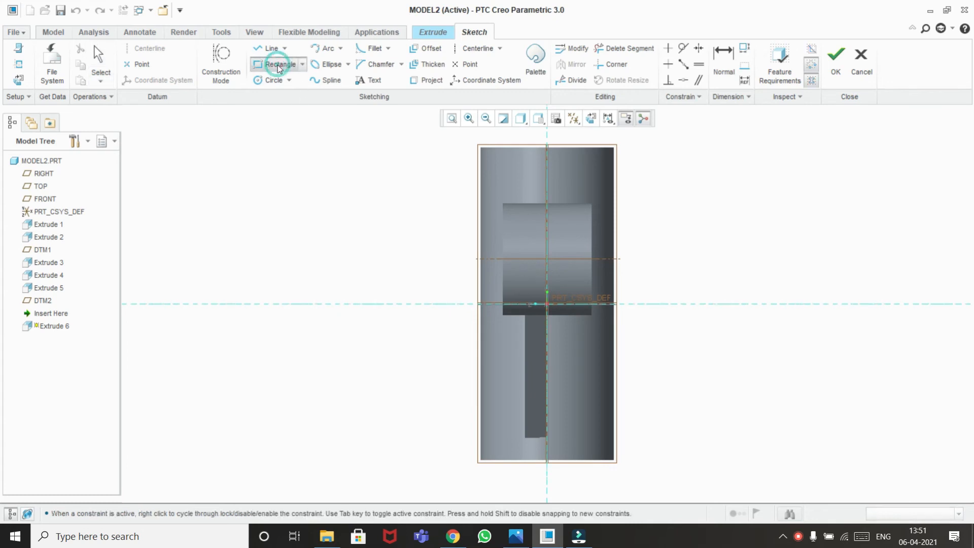
click(508, 293)
click(603, 217)
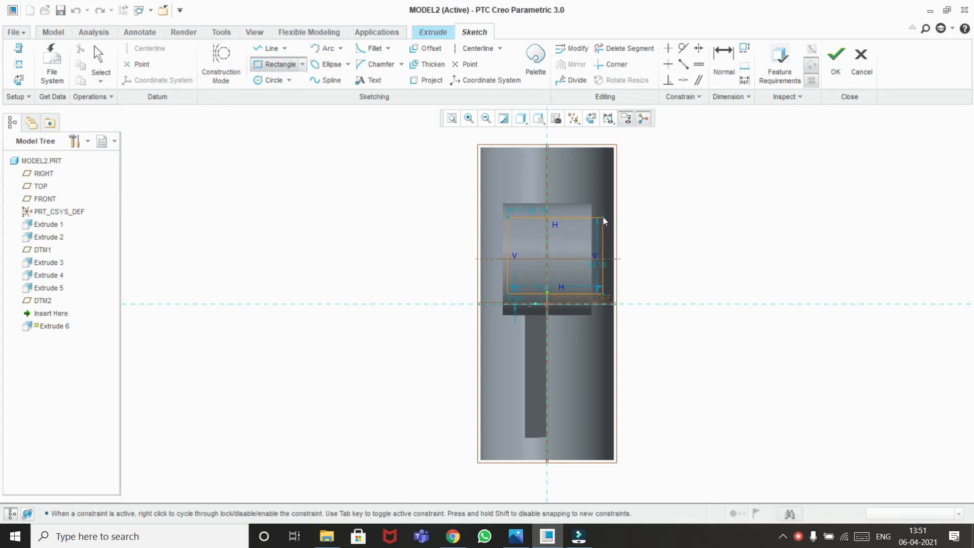
middle_click(642, 269)
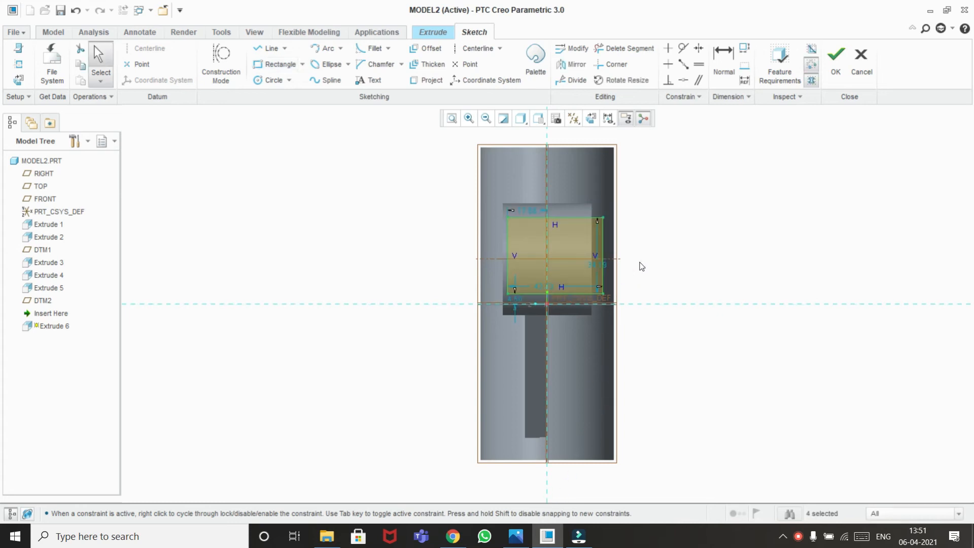
Check the connecting block's sizes in the reference drawing and set the rectangle's width to 60 mm
click(516, 538)
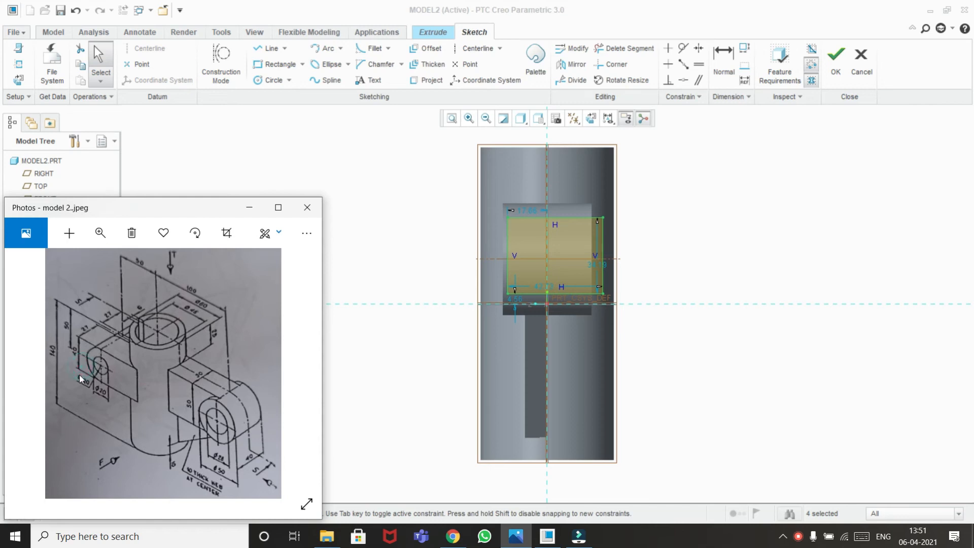
click(249, 207)
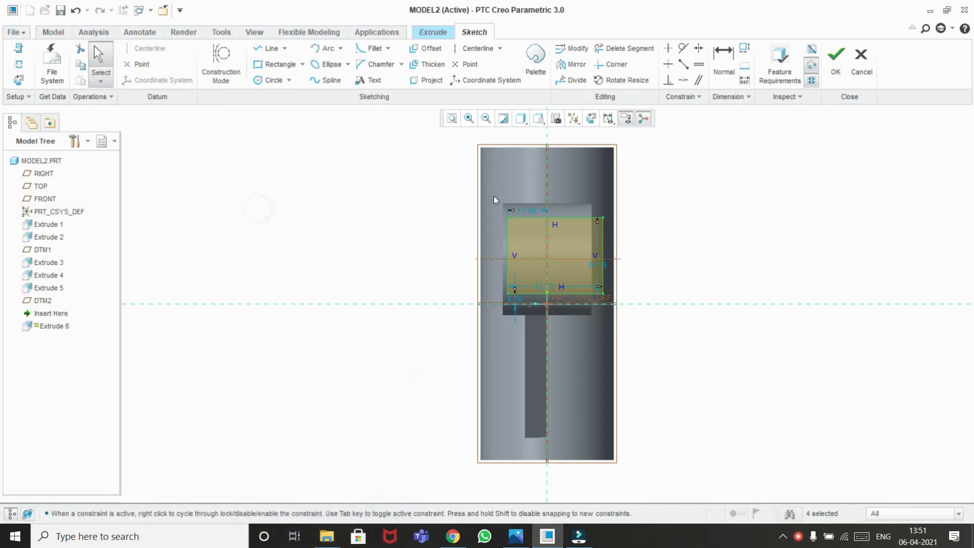
double_click(545, 289)
key(BackSpace)
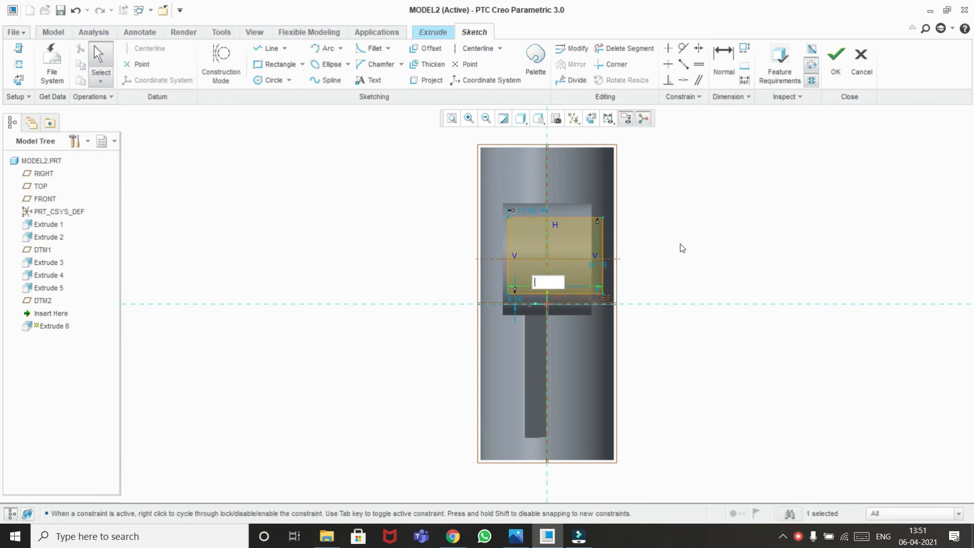
text(60)
key(Return)
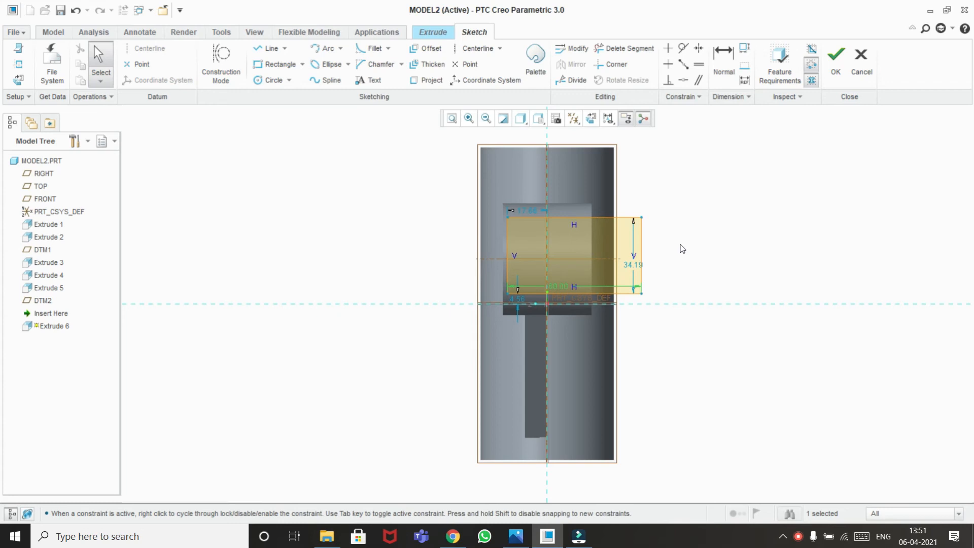
Set the rectangle's side edge 30 mm from the vertical centre reference and its height to 40 mm
click(528, 209)
double_click(529, 209)
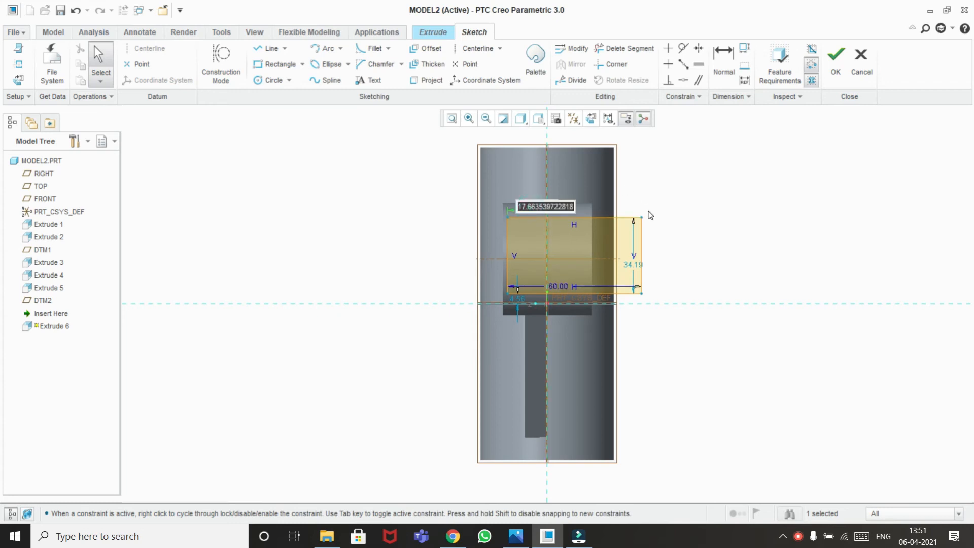
key(BackSpace)
text(30)
key(Return)
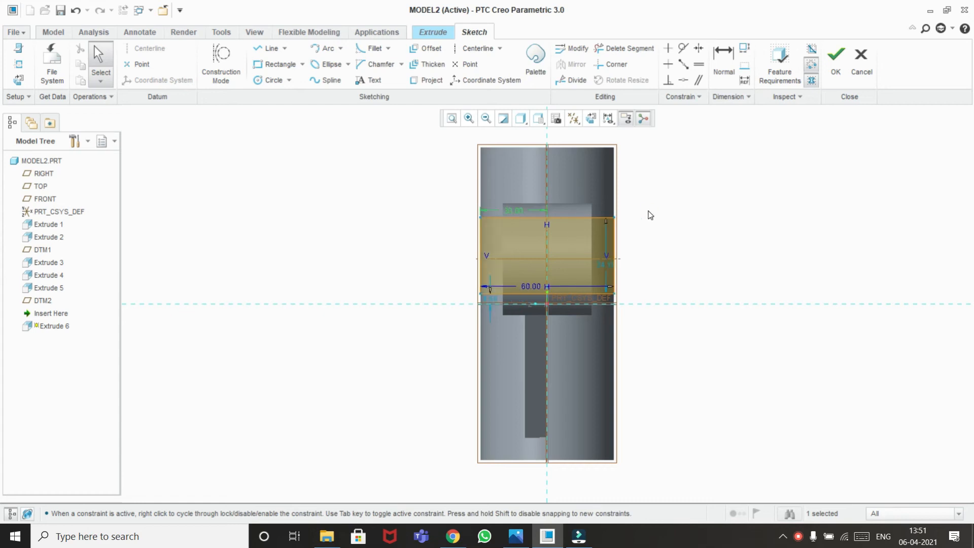
double_click(605, 268)
text(40)
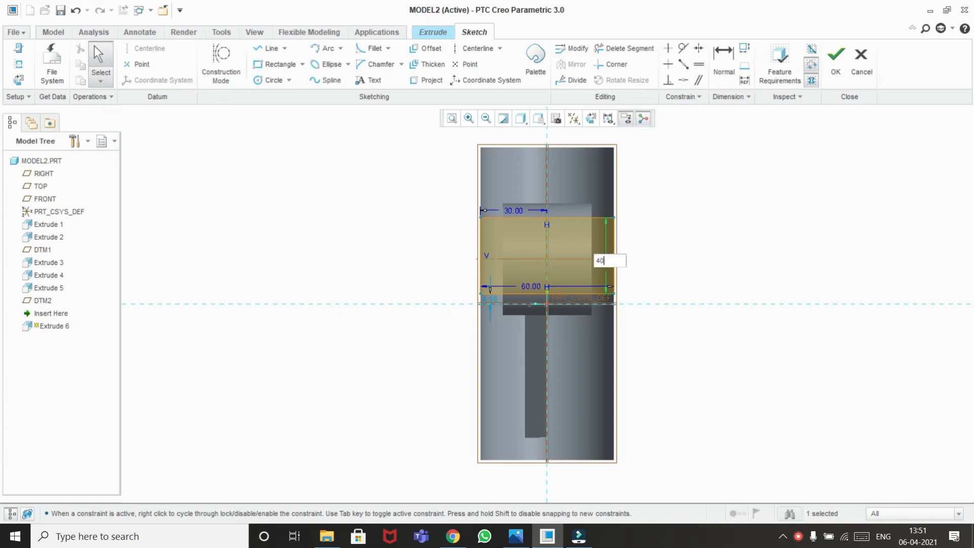
key(Return)
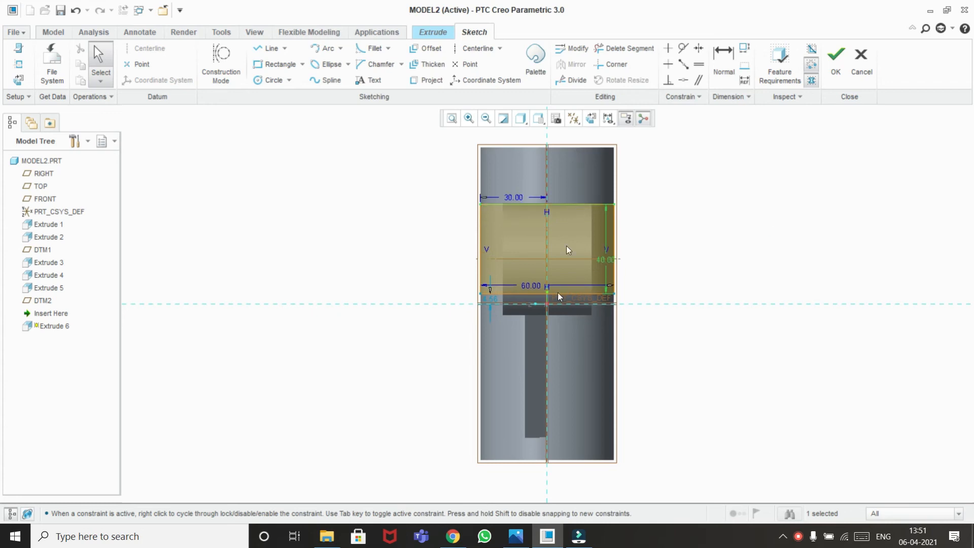
Check the reference drawing and dimension the rectangle's upper edge 30 mm below the cylinder's top edge
click(515, 540)
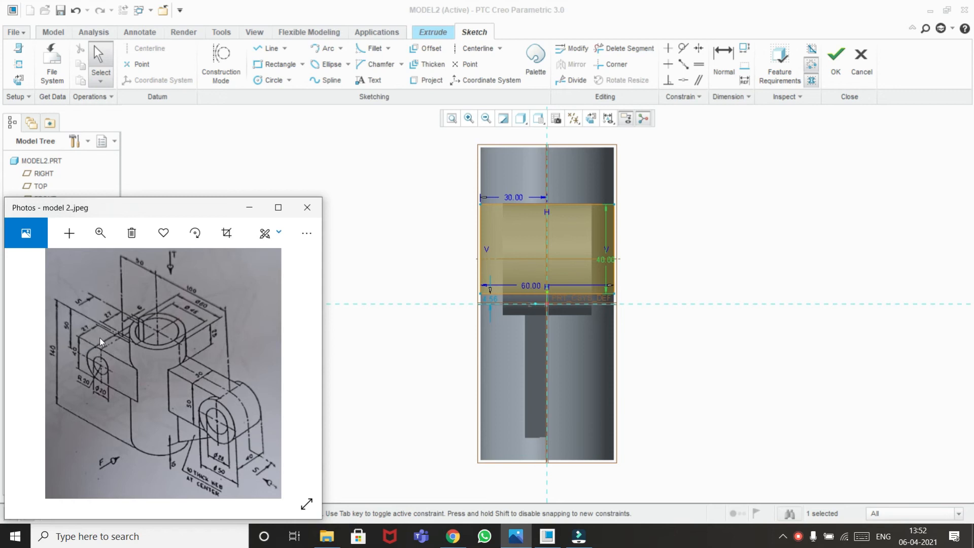
drag(237, 209, 242, 212)
click(242, 212)
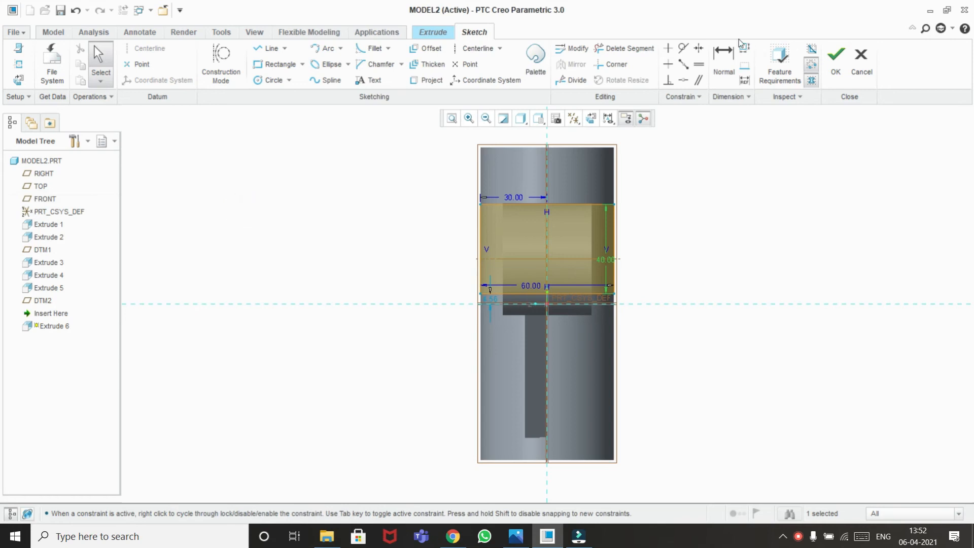
click(723, 57)
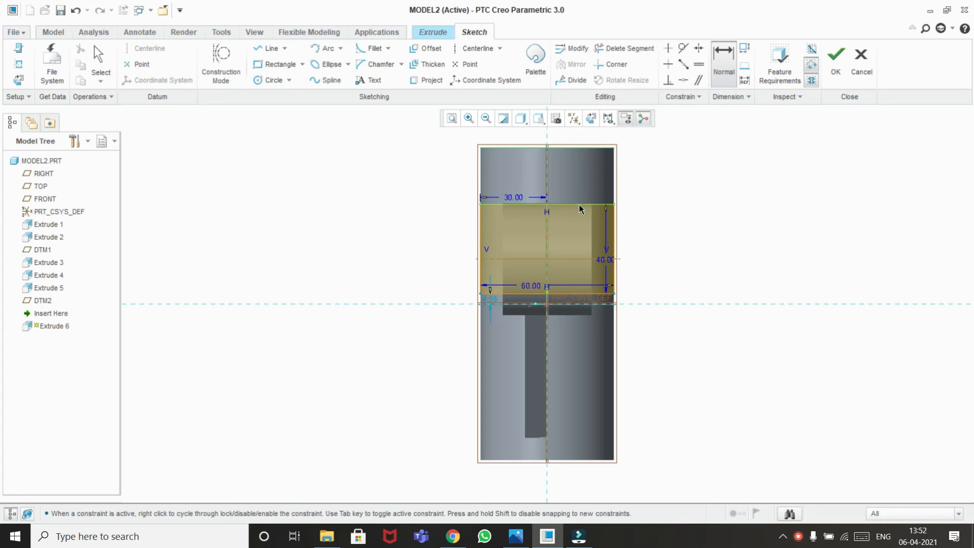
click(579, 175)
middle_click(579, 175)
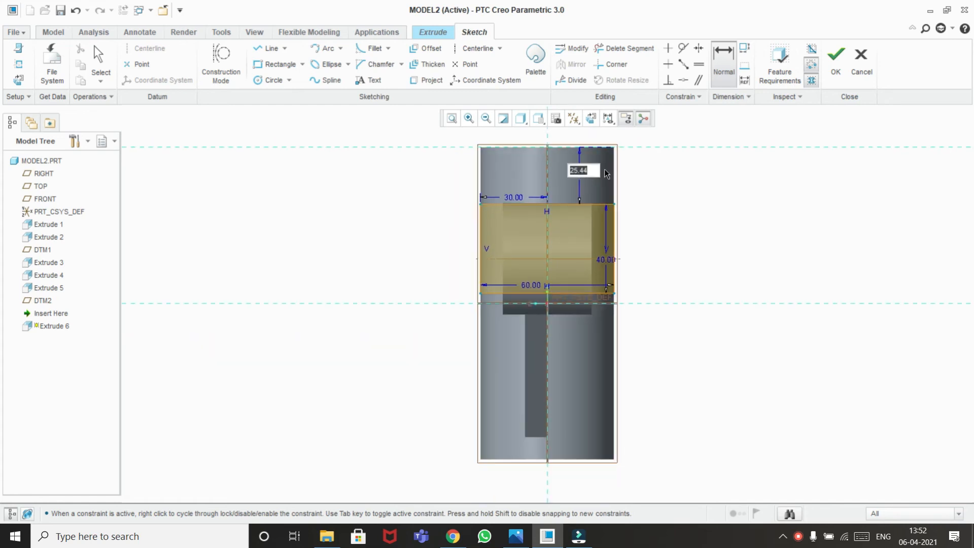
key(BackSpace)
text(30)
key(Return)
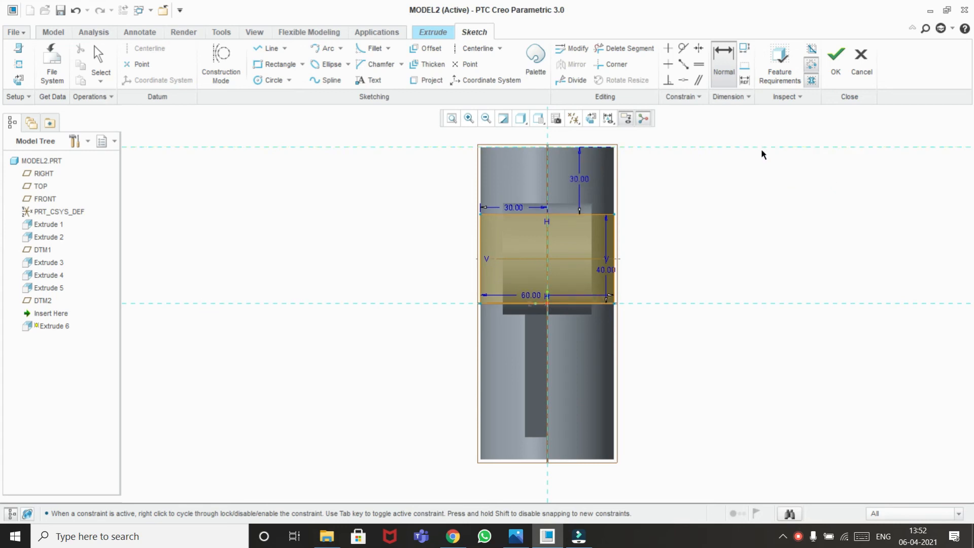
Finish the block's sketch and extrude its first side up to the smaller lug's curved outer surface
middle_drag(799, 185, 723, 189)
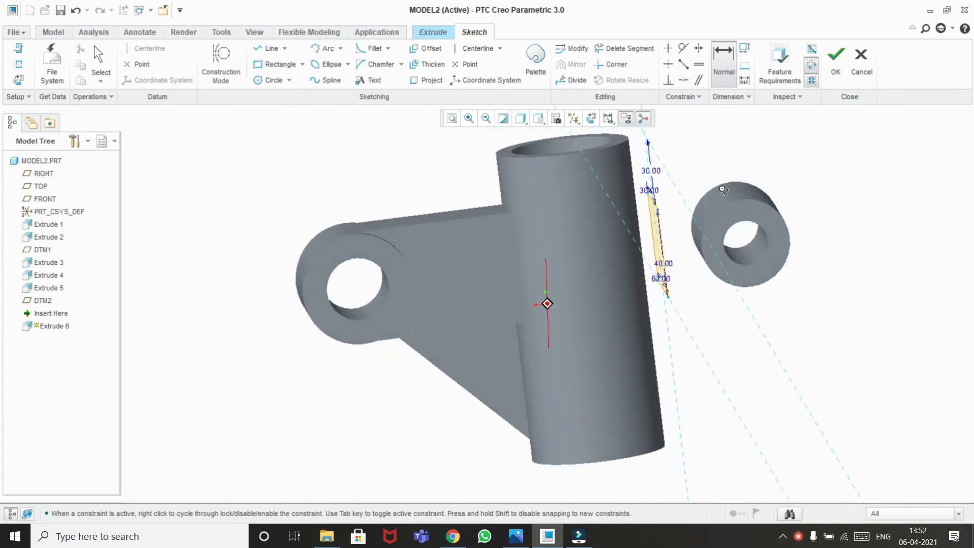
mouse_move(810, 171)
middle_down()
mouse_move(823, 170)
mouse_move(813, 174)
middle_up()
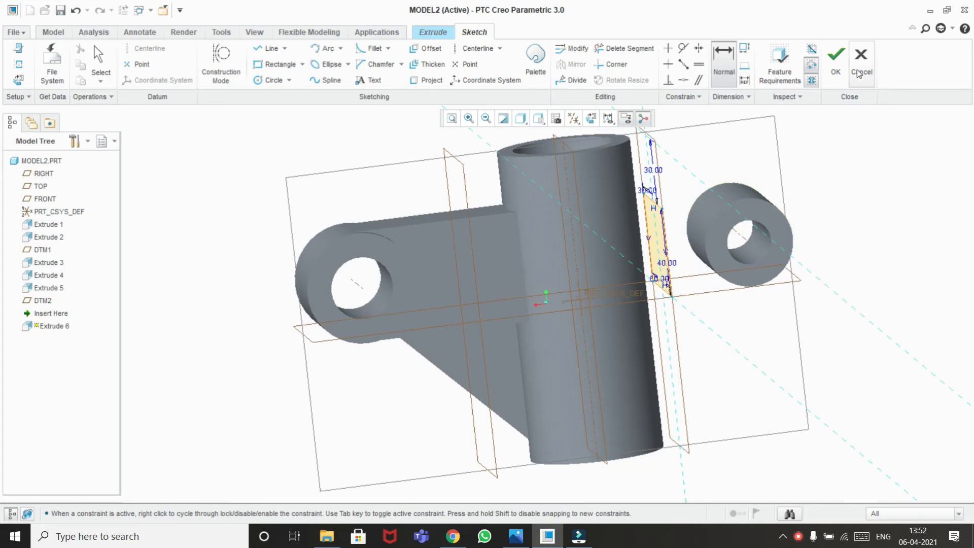
click(837, 58)
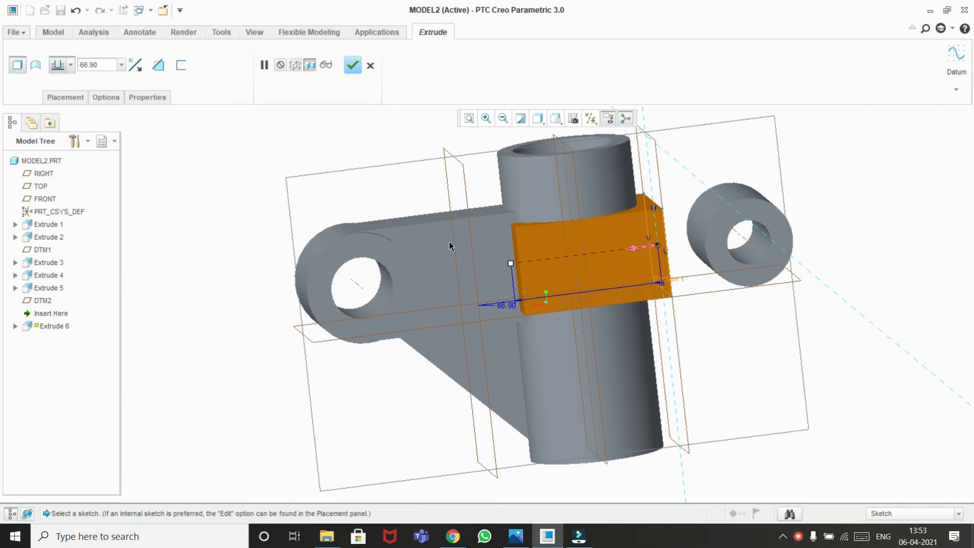
click(72, 66)
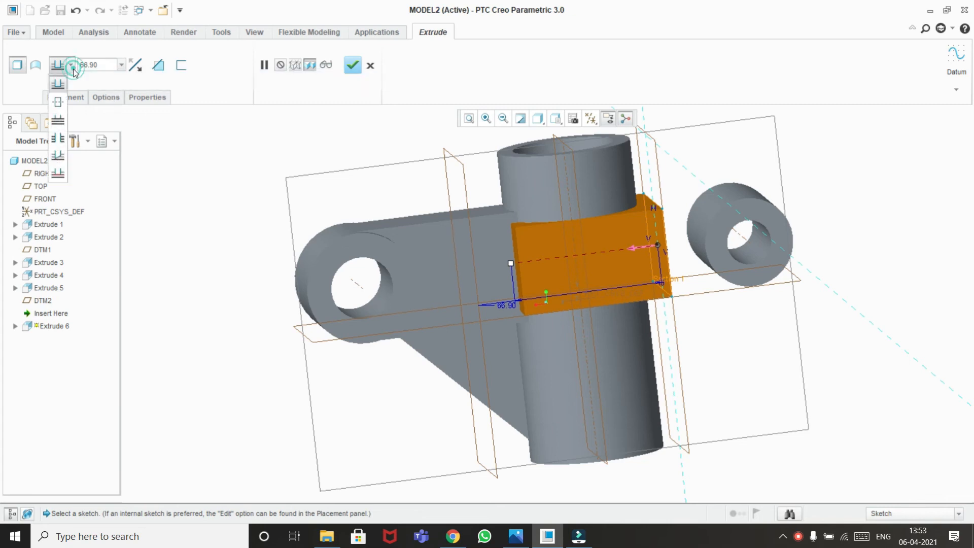
click(59, 173)
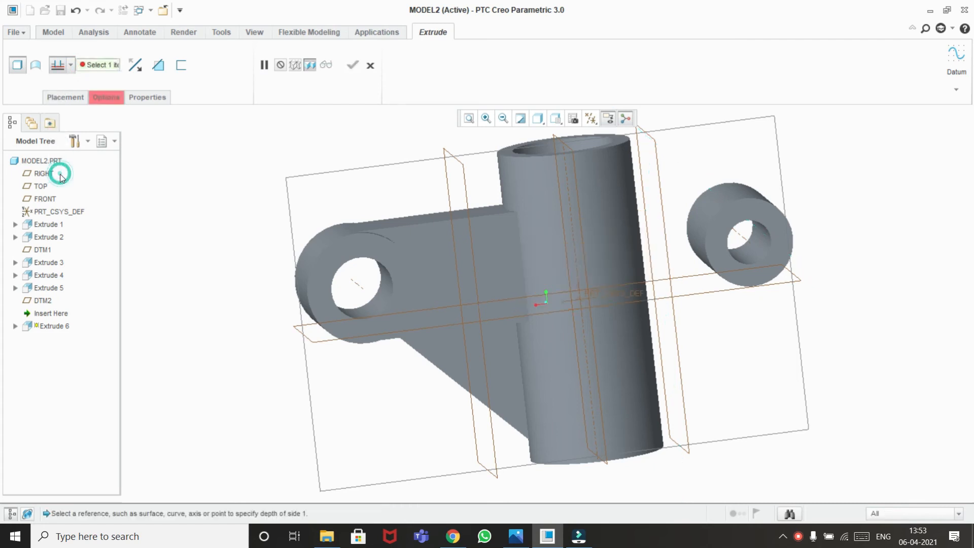
click(109, 100)
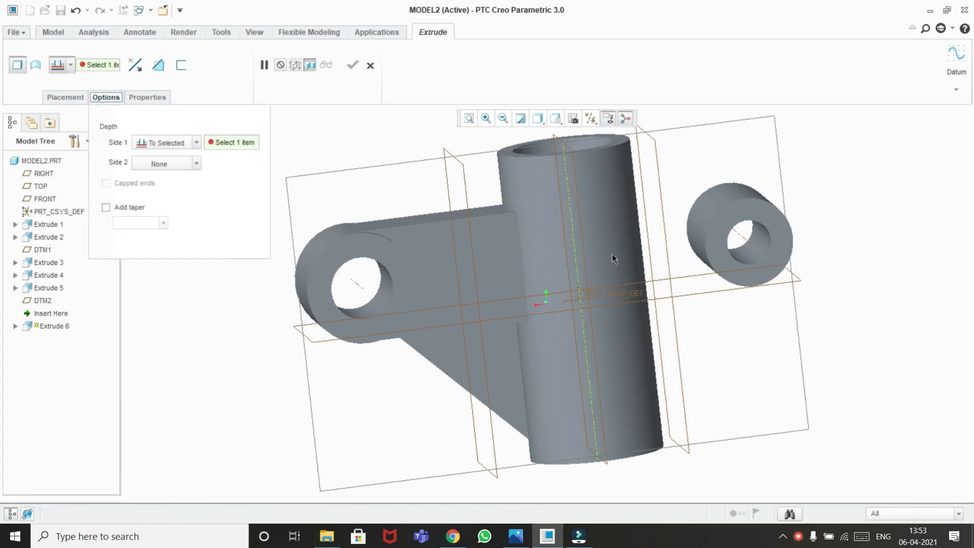
click(696, 237)
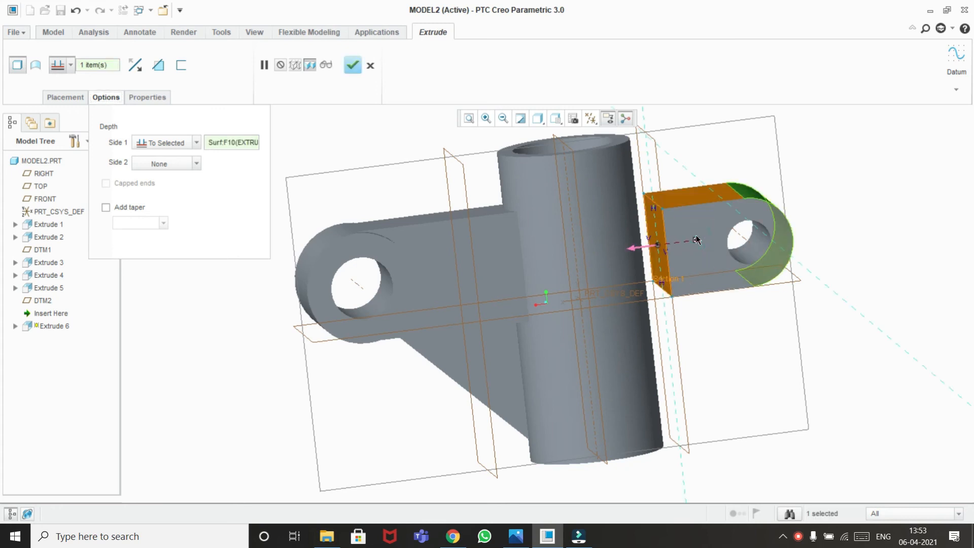
Extend the block's second side to the cylinder's outer surface and complete the extrusion
click(198, 164)
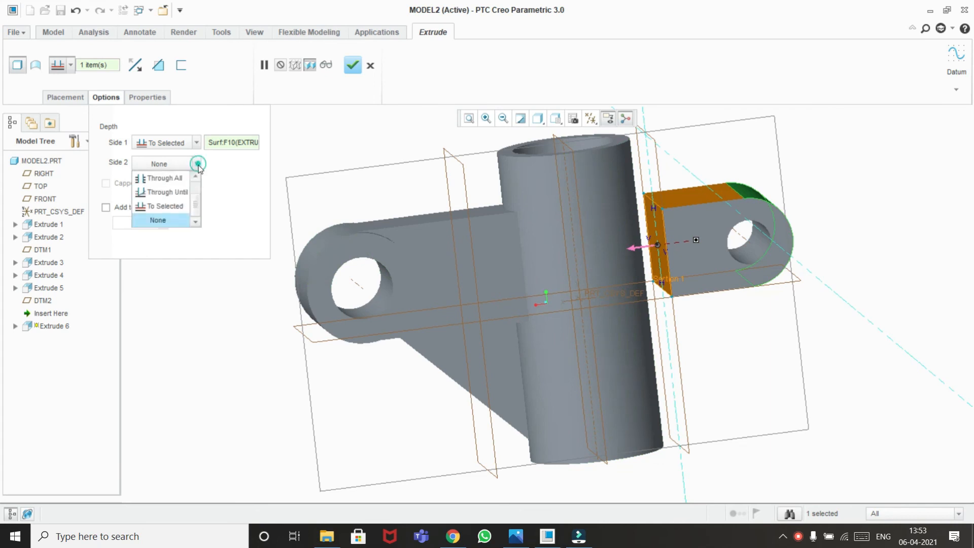
click(175, 205)
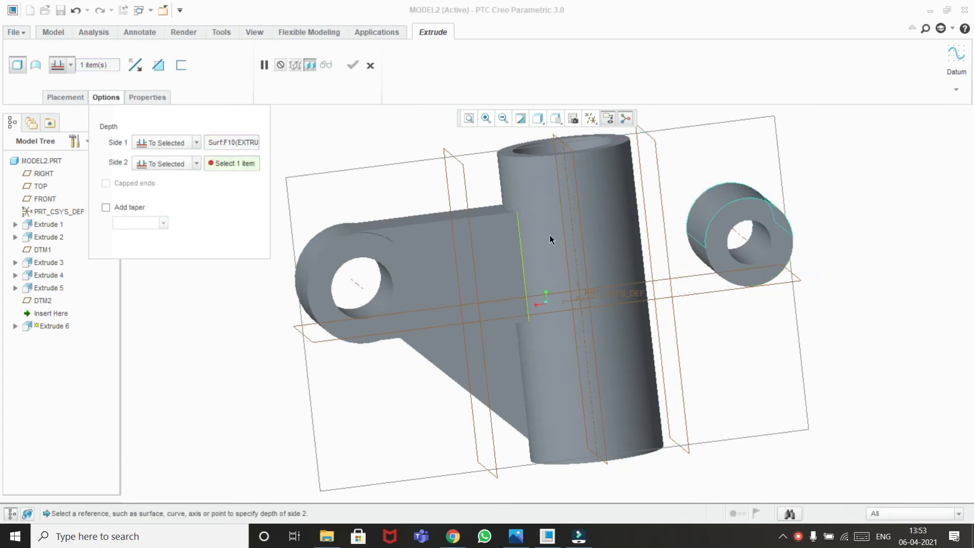
click(635, 260)
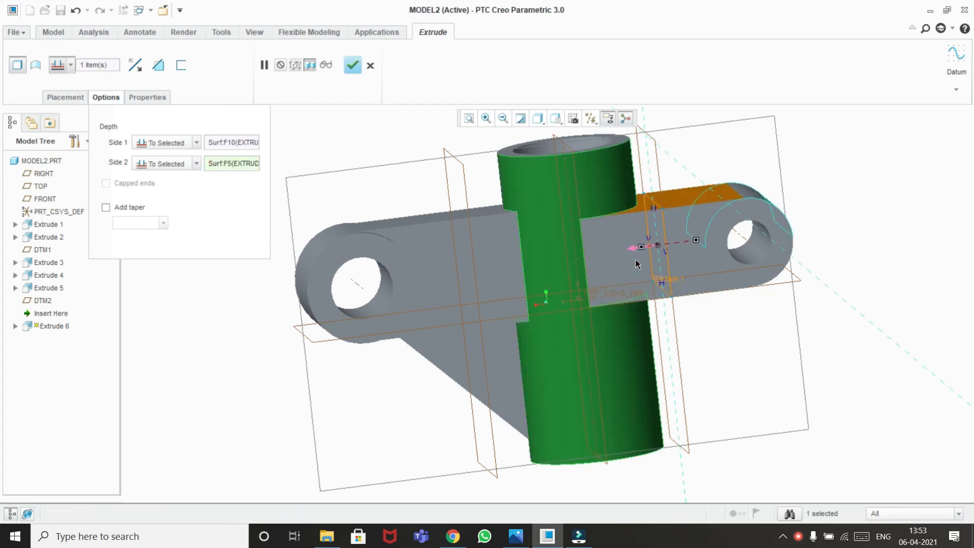
middle_drag(866, 200, 860, 230)
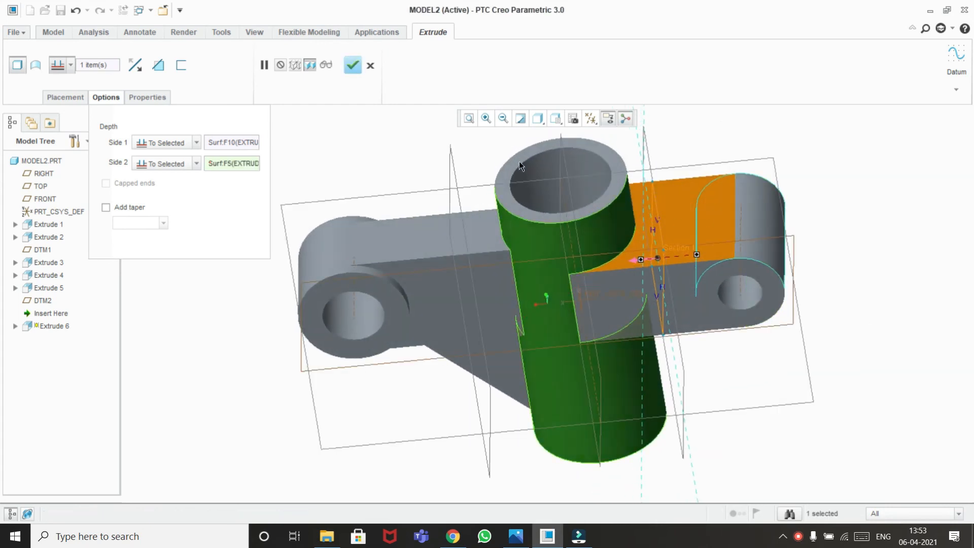
click(352, 65)
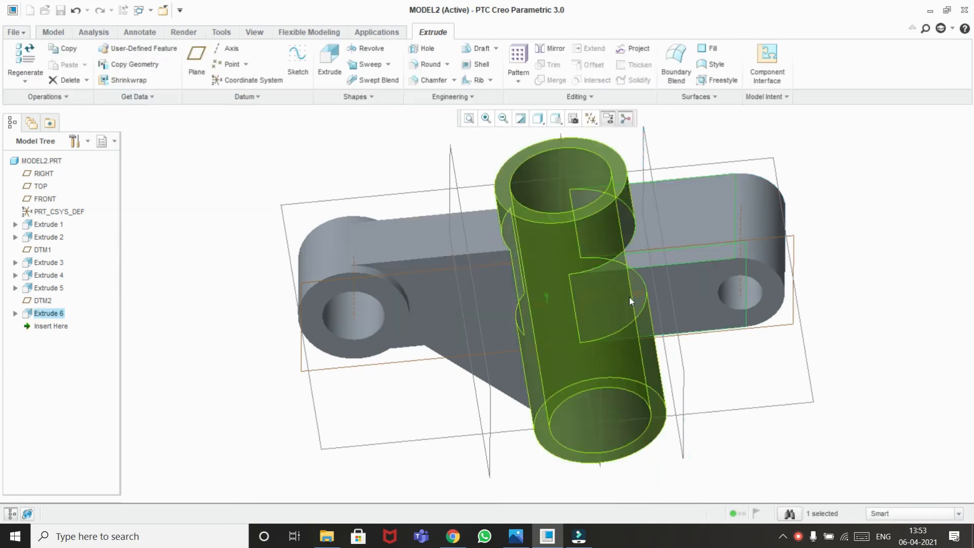
Check the slot's details in the reference drawing and start an extrude sketch on the cylinder's top ring face
middle_drag(696, 405, 865, 333)
scroll(866, 333, up, 1)
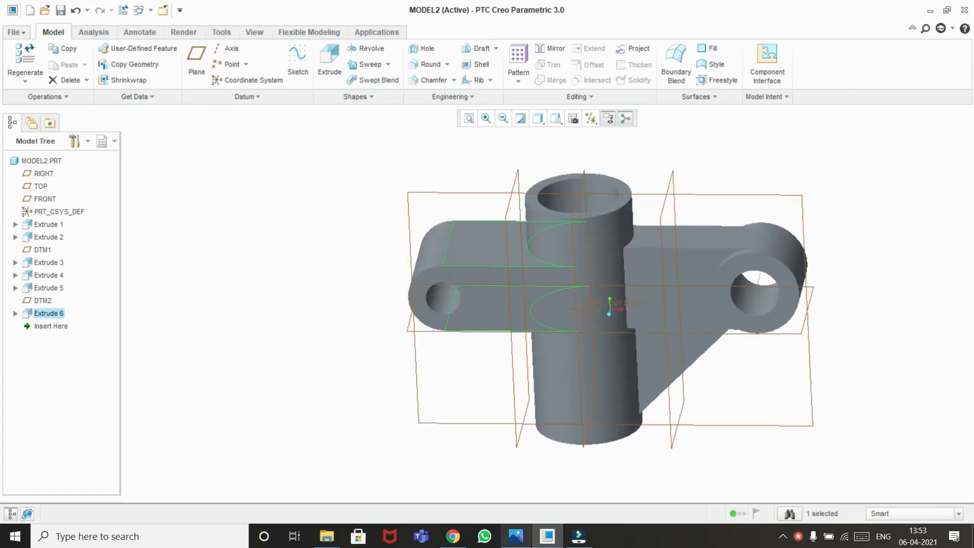
click(525, 544)
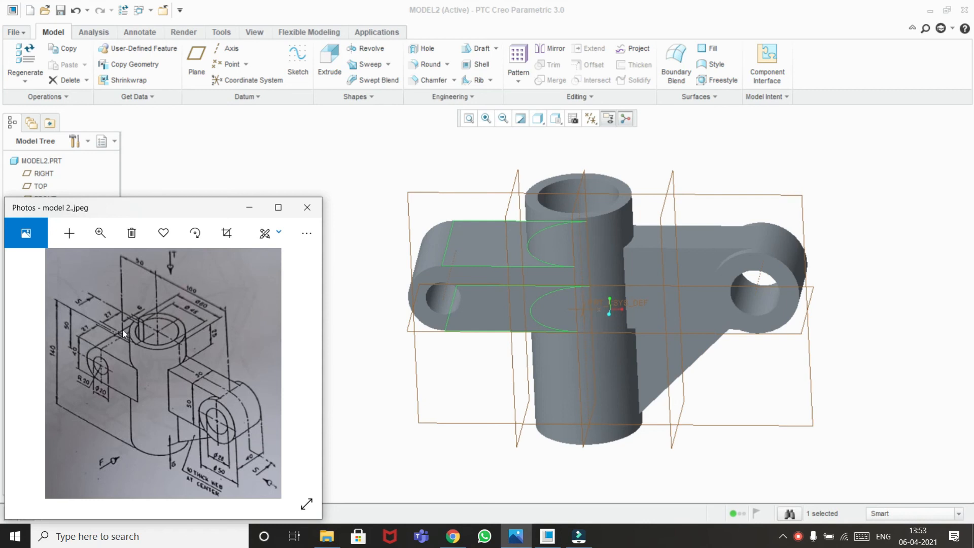
click(249, 207)
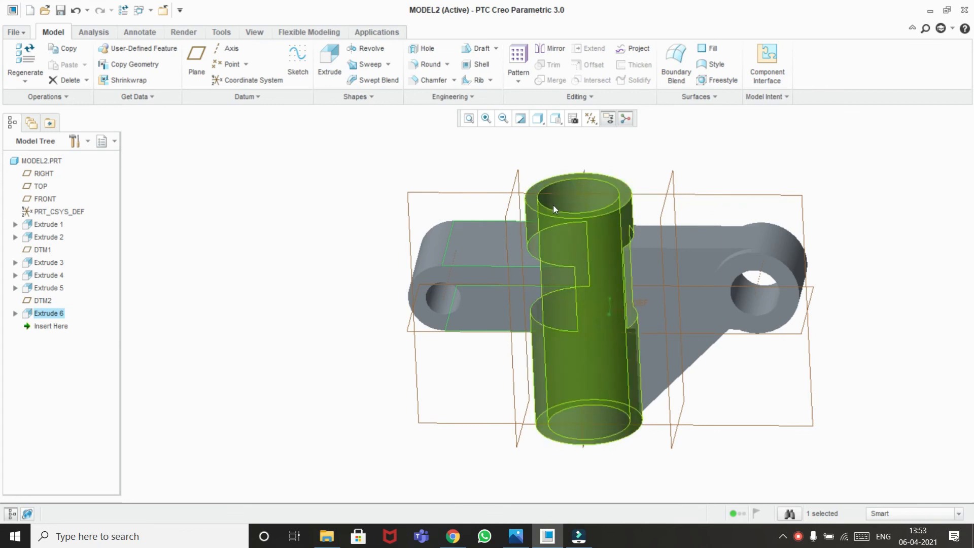
click(546, 210)
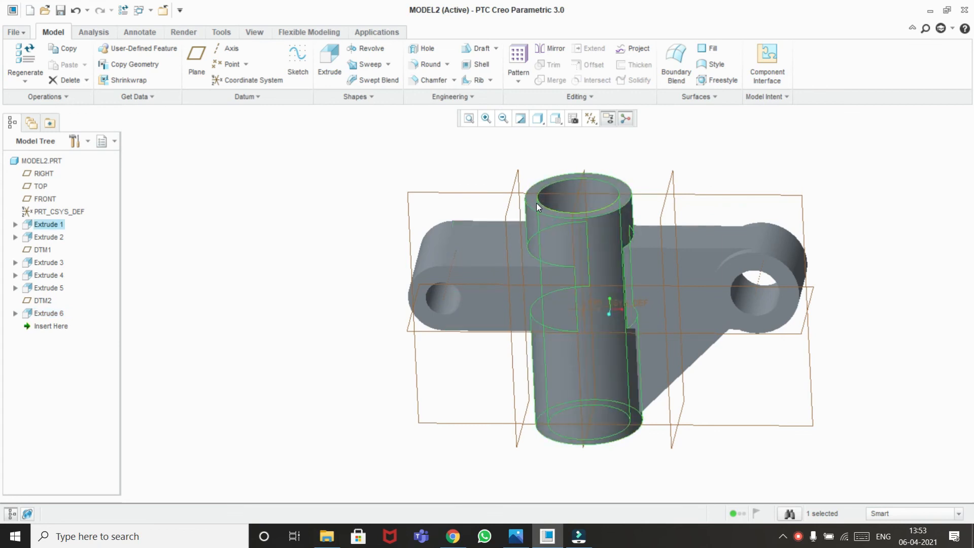
click(532, 194)
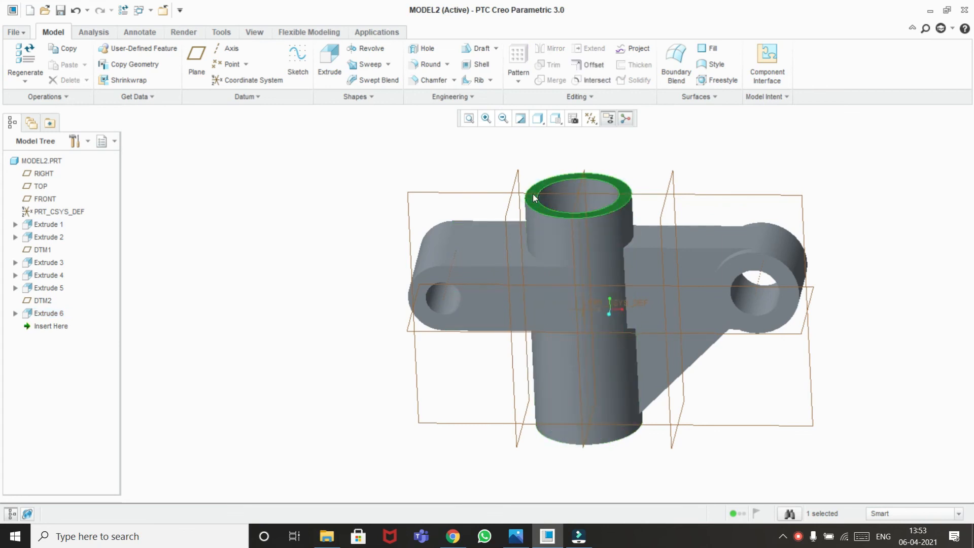
click(333, 59)
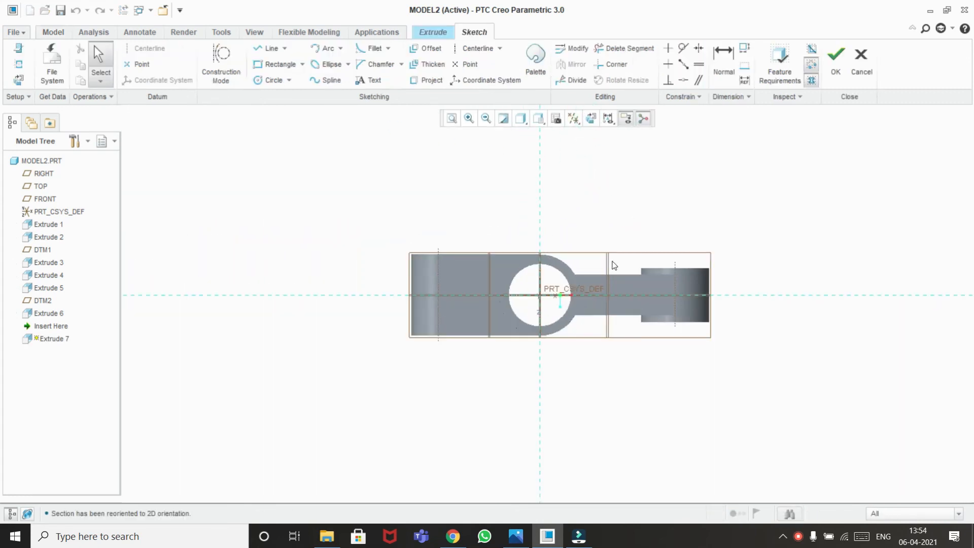
Add the cylinder's bore edge and the smaller lug's outer end edge as sketch references
scroll(613, 265, down, 4)
scroll(613, 265, up, 1)
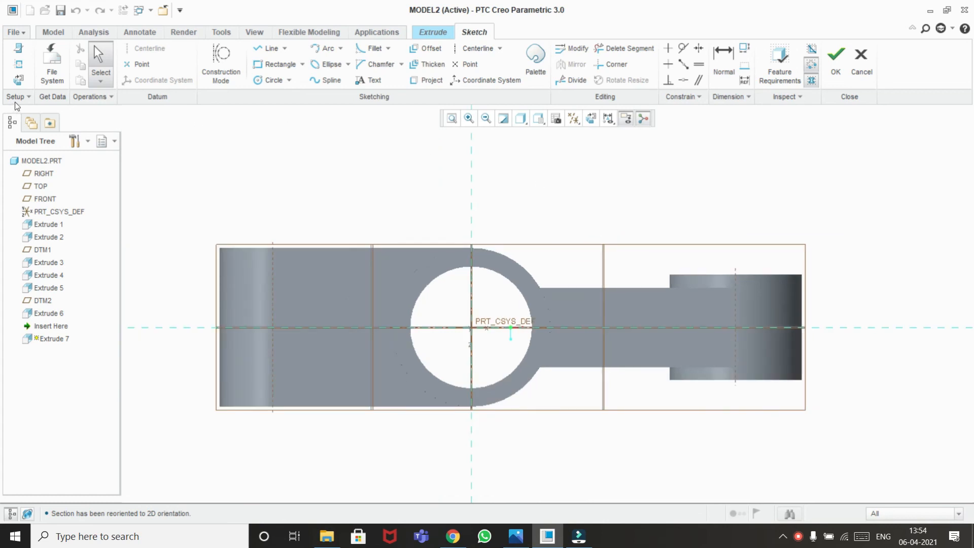
click(18, 66)
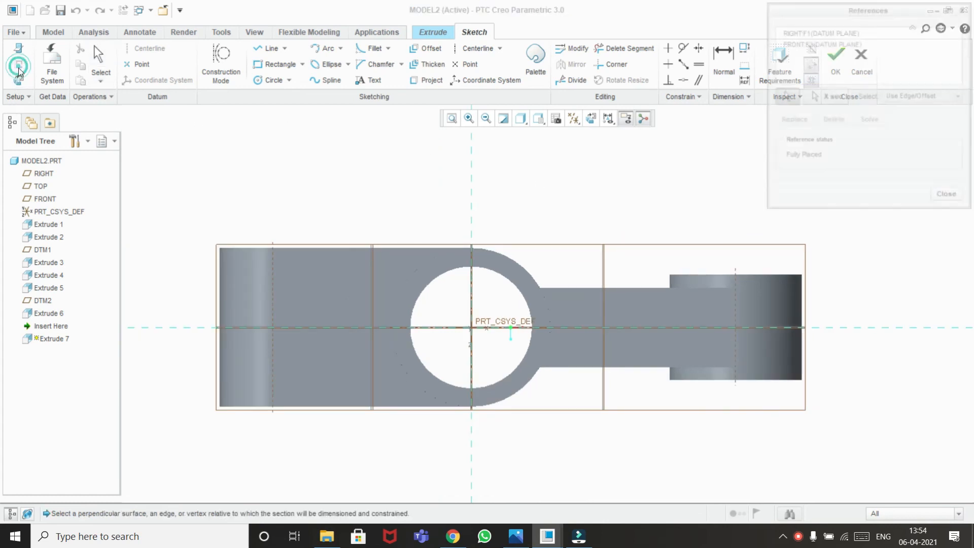
click(413, 353)
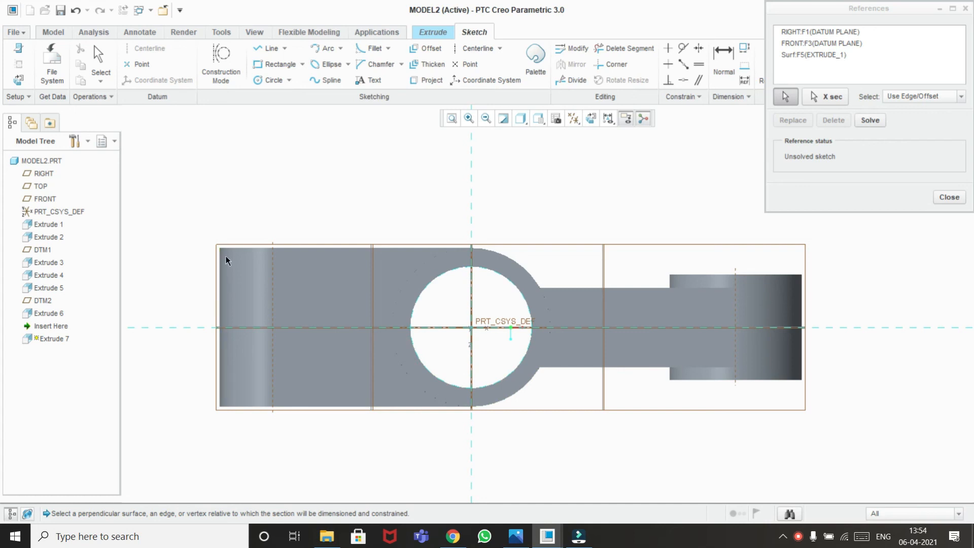
click(221, 353)
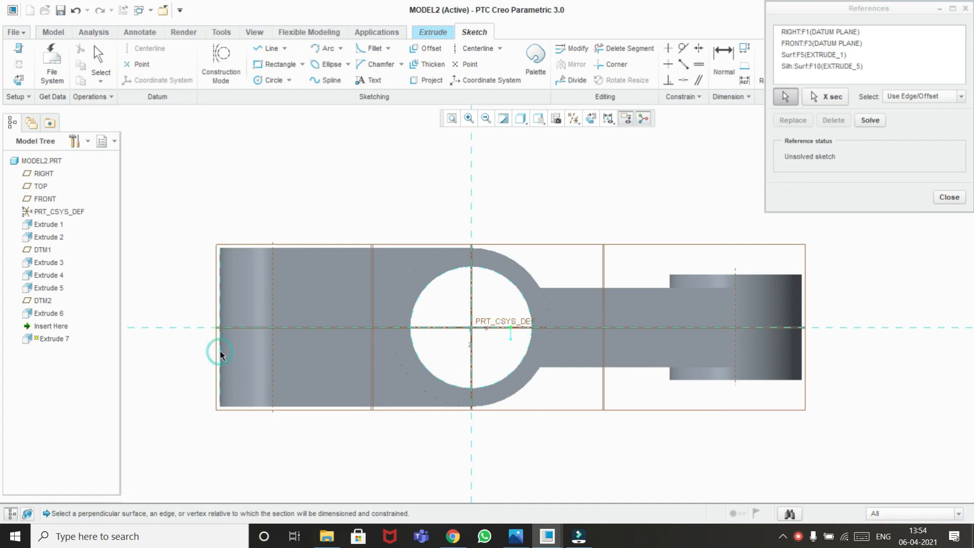
click(955, 199)
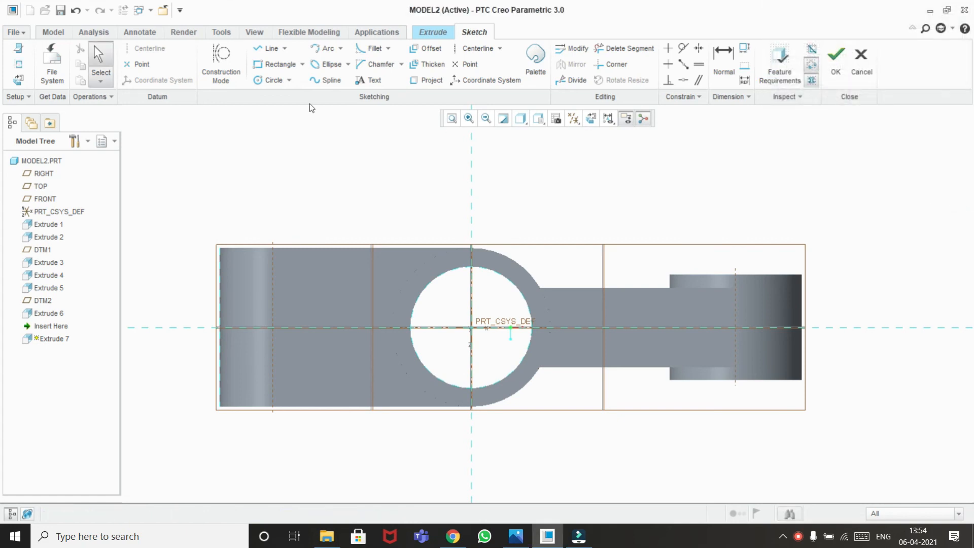
Draw a rectangle about 9.4 mm wide along the horizontal centre reference, from the bore edge to the smaller lug's outer end
click(279, 65)
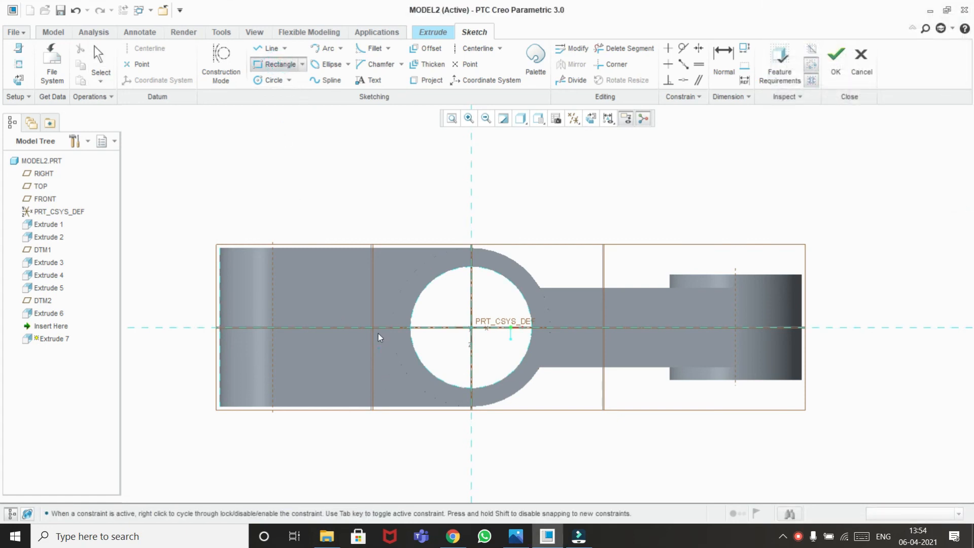
click(412, 315)
click(220, 340)
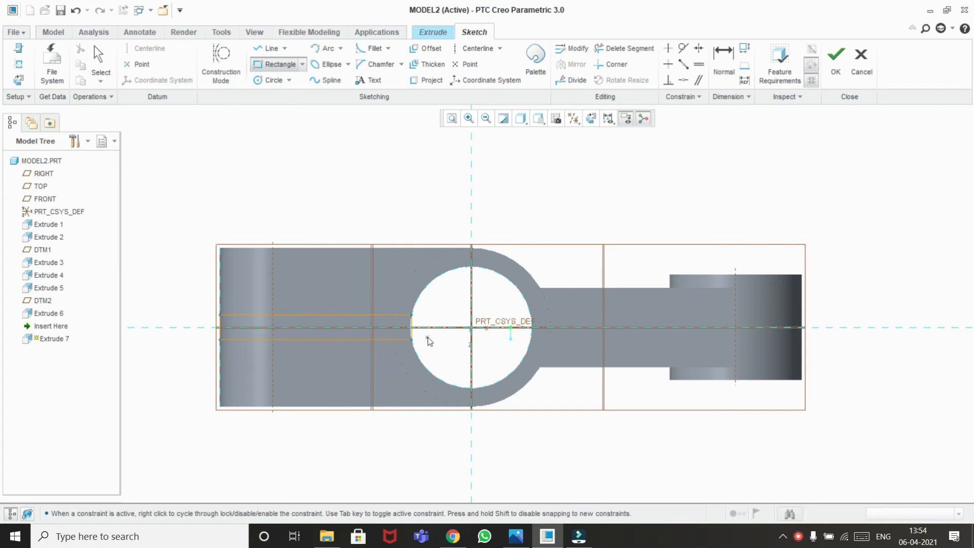
middle_click(445, 318)
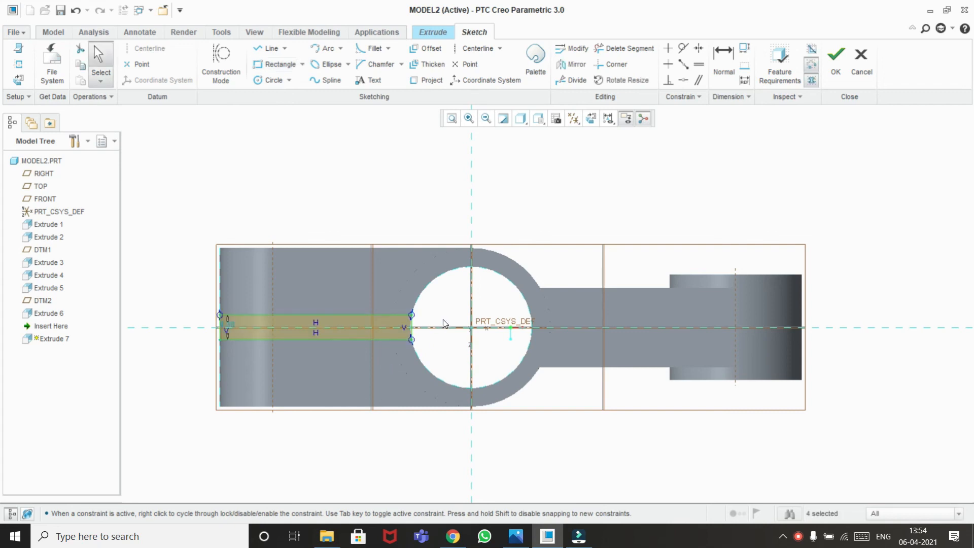
Set the slot rectangle's width to 6 mm
double_click(228, 324)
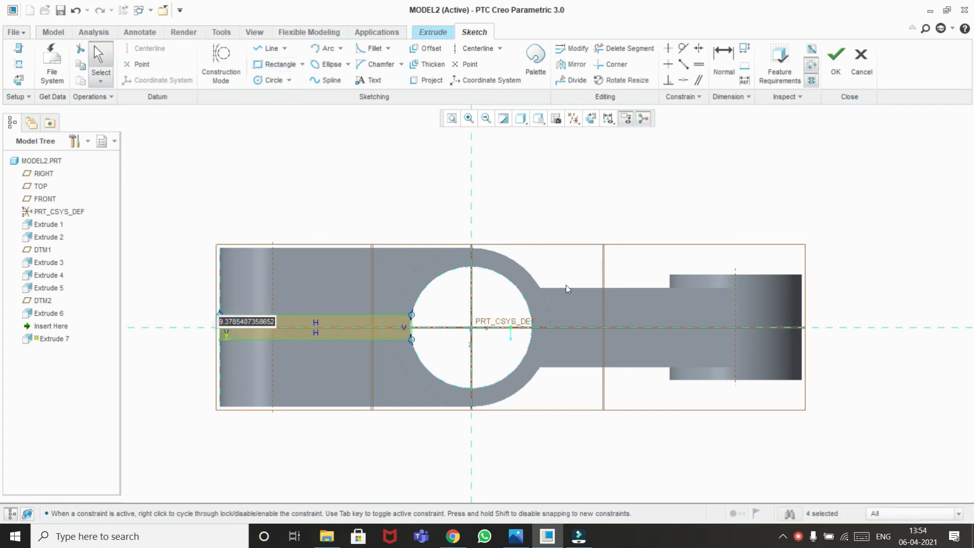
key(BackSpace)
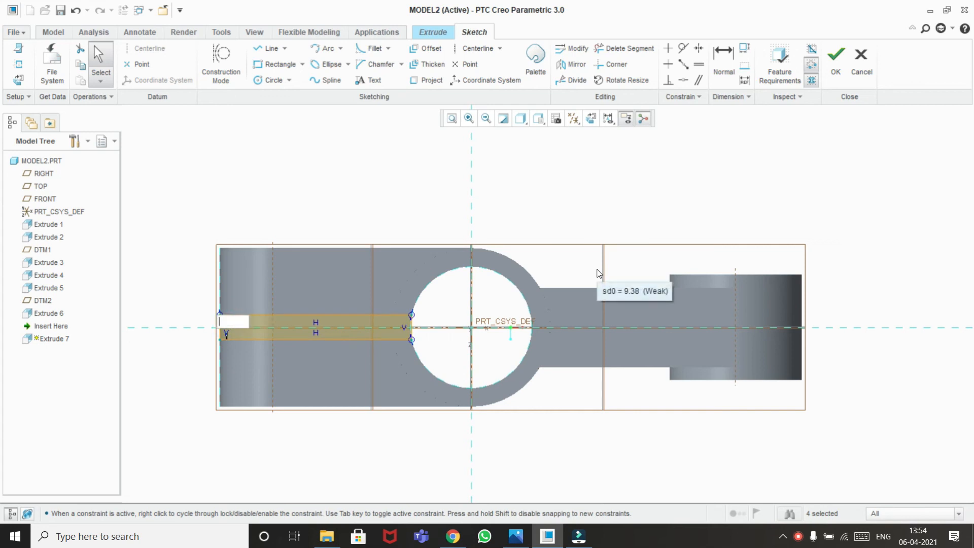
text(6)
key(Return)
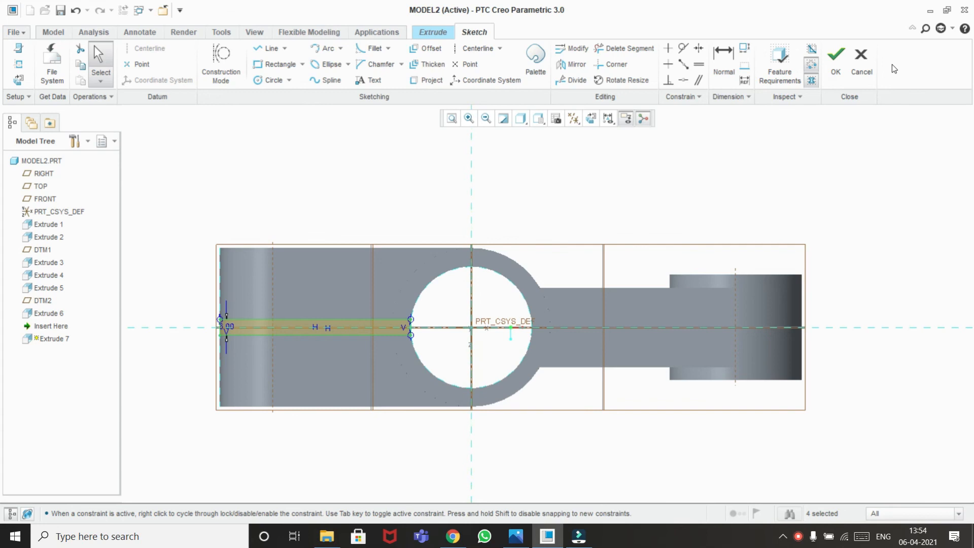
Finish the slot sketch, reverse the extrusion down into the part and set it to remove material
click(835, 64)
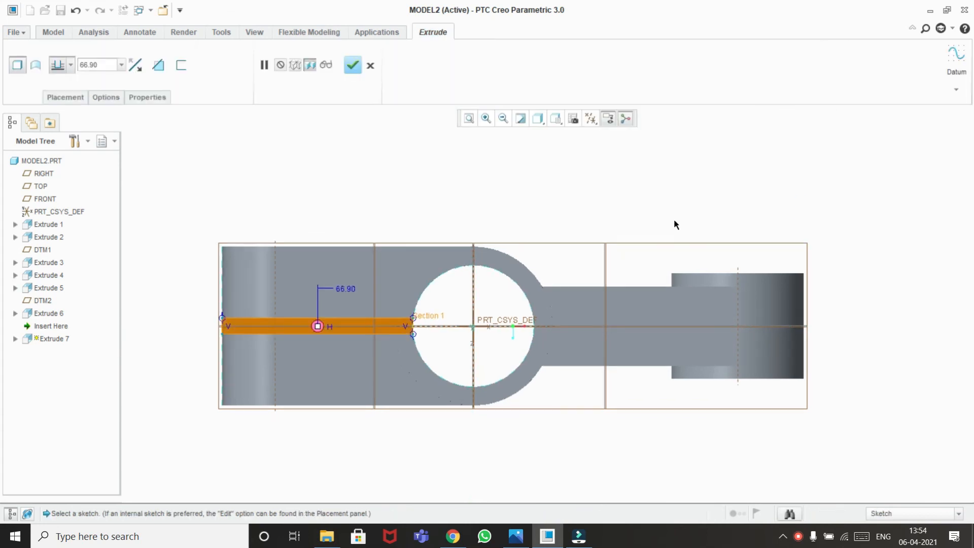
middle_drag(665, 199, 686, 178)
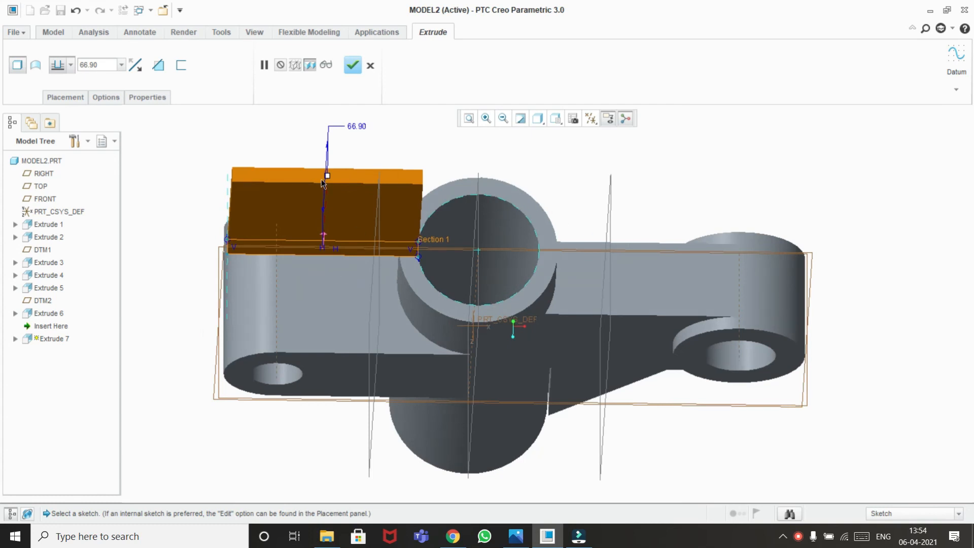
click(136, 65)
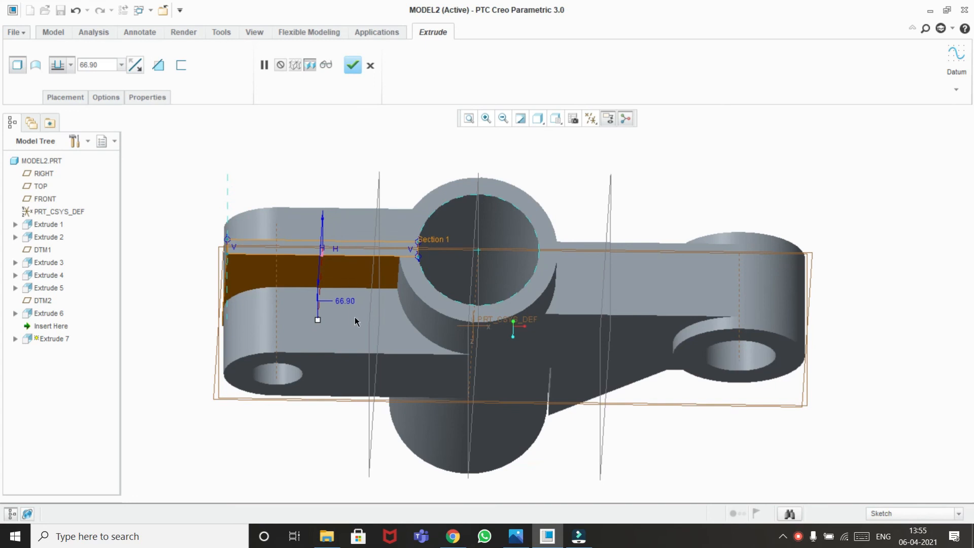
click(157, 66)
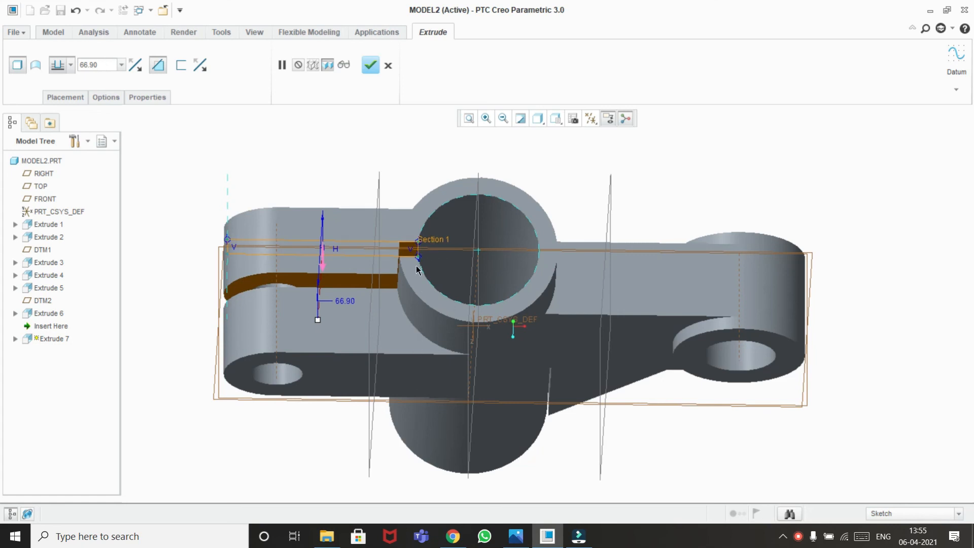
Check the cylinder height in the reference drawing and complete the slot cut with a depth of 140 mm
click(516, 536)
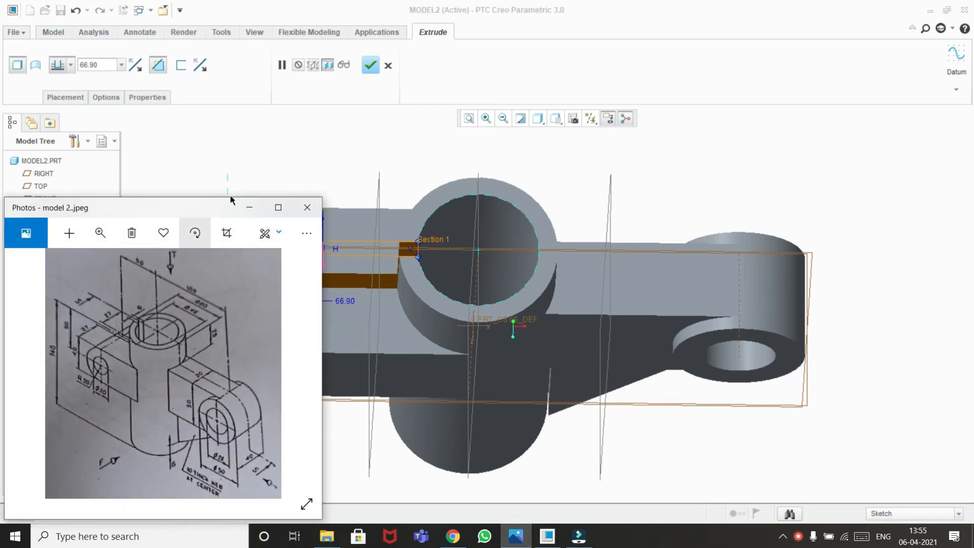
click(249, 208)
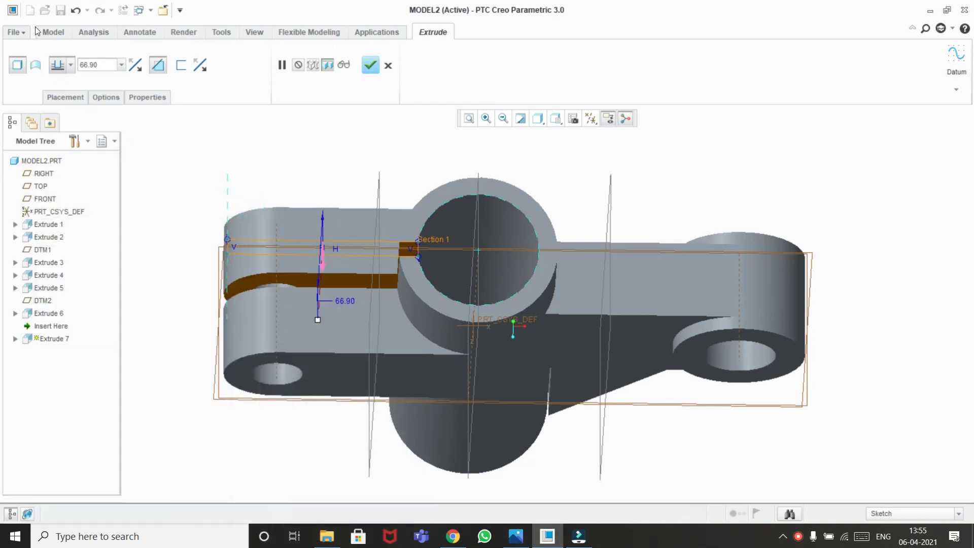
double_click(95, 64)
key(BackSpace)
text(140)
key(Return)
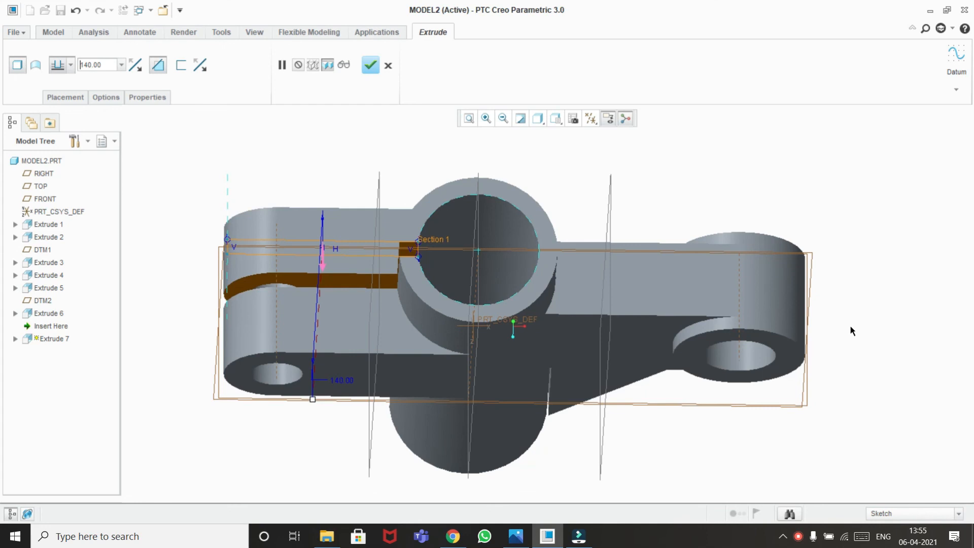
mouse_move(814, 321)
middle_down()
mouse_move(861, 257)
mouse_move(885, 274)
mouse_move(798, 279)
mouse_move(776, 298)
mouse_move(785, 315)
mouse_move(790, 303)
middle_up()
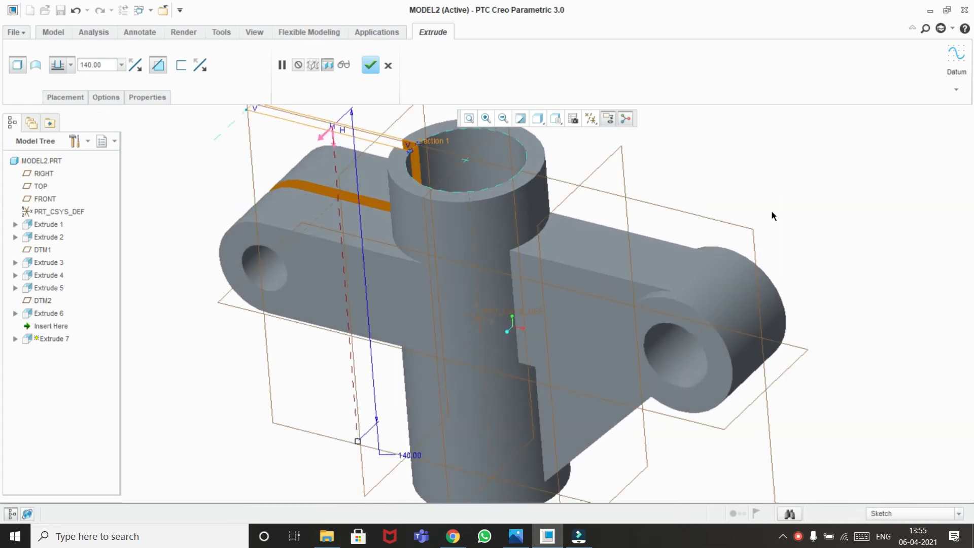
click(370, 65)
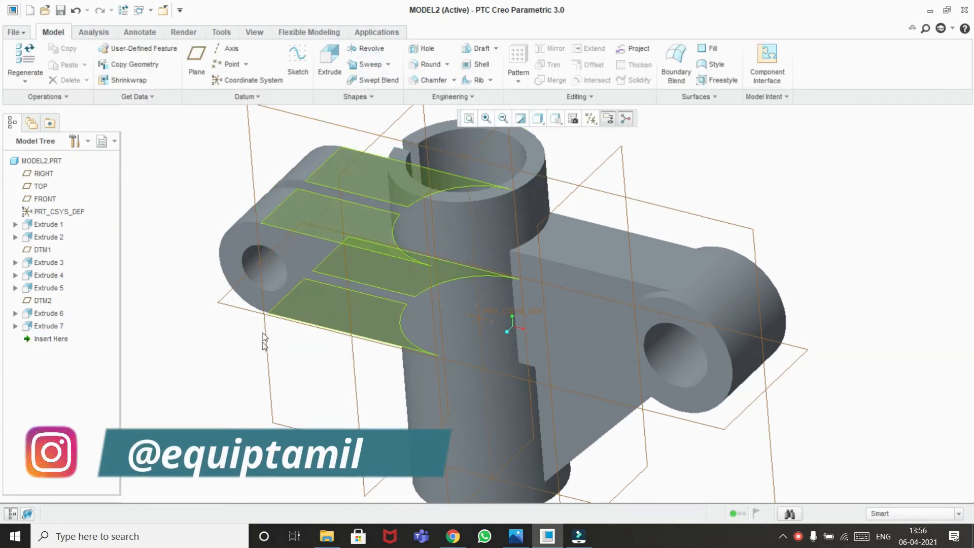
Hide the datum planes and refit the whole part in the graphics area
click(591, 122)
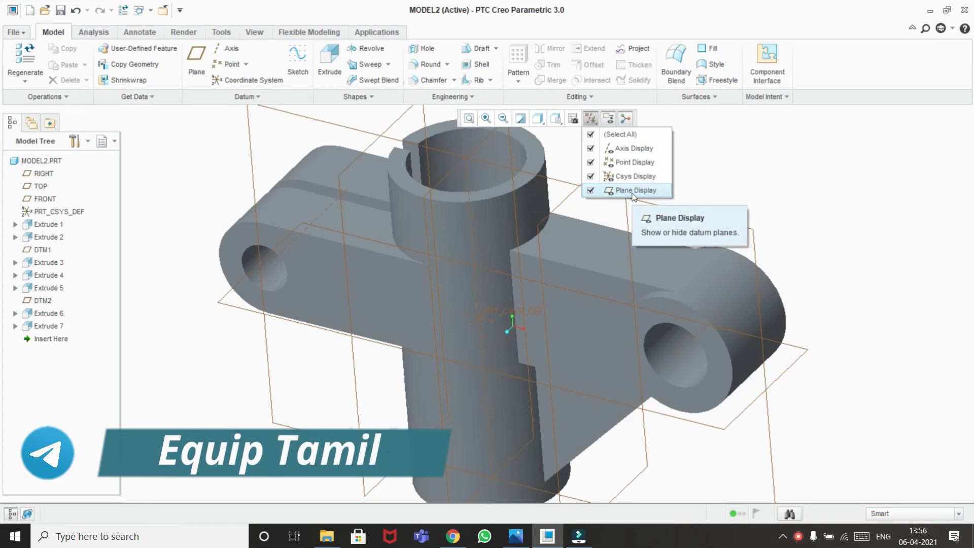
click(591, 191)
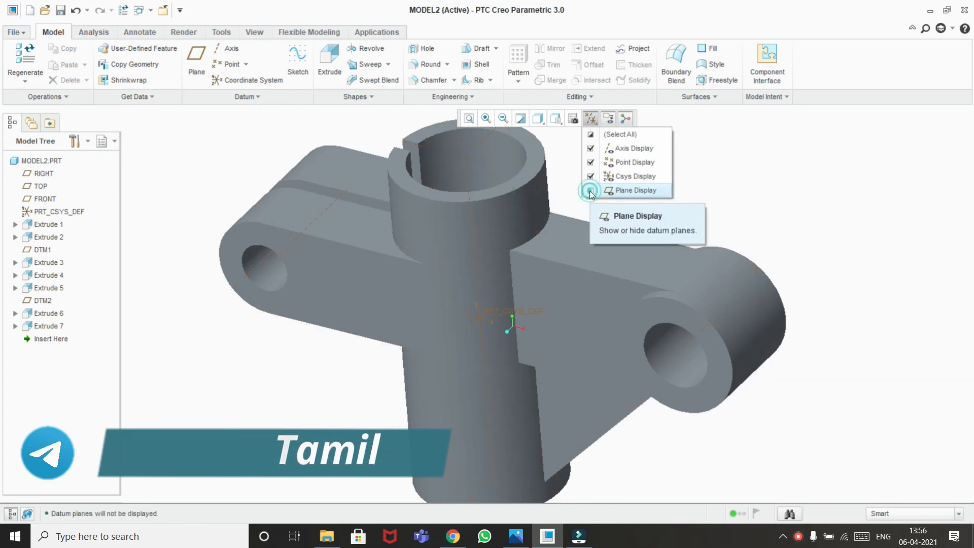
click(796, 161)
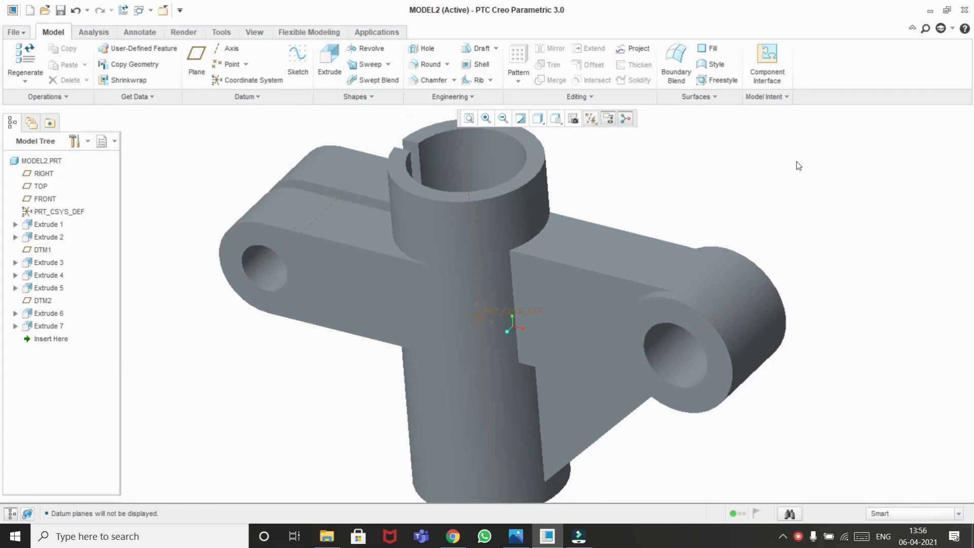
click(468, 120)
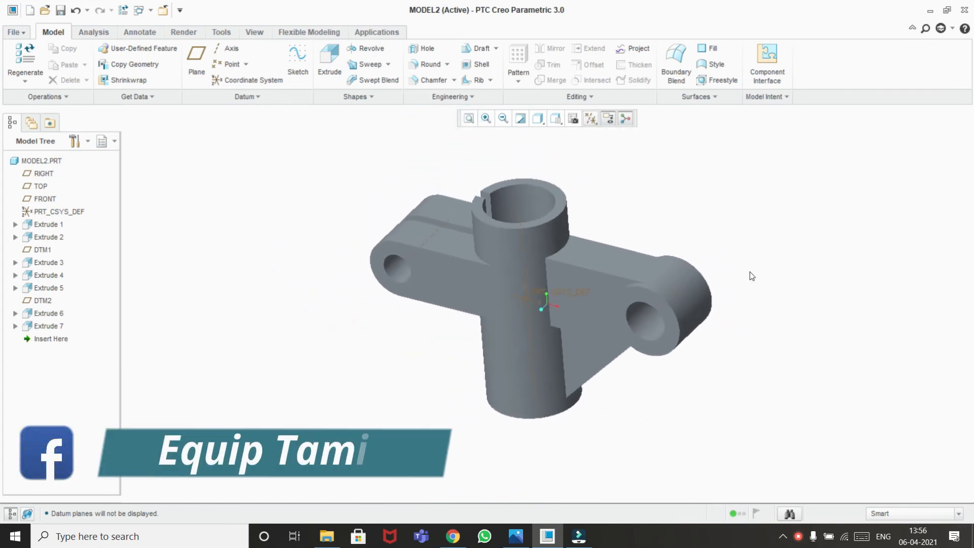
Compare the finished part with the reference drawing model 2.jpeg, then minimise the drawing and modelling windows
mouse_move(760, 318)
middle_down()
mouse_move(747, 333)
mouse_move(756, 339)
mouse_move(772, 304)
middle_up()
click(525, 541)
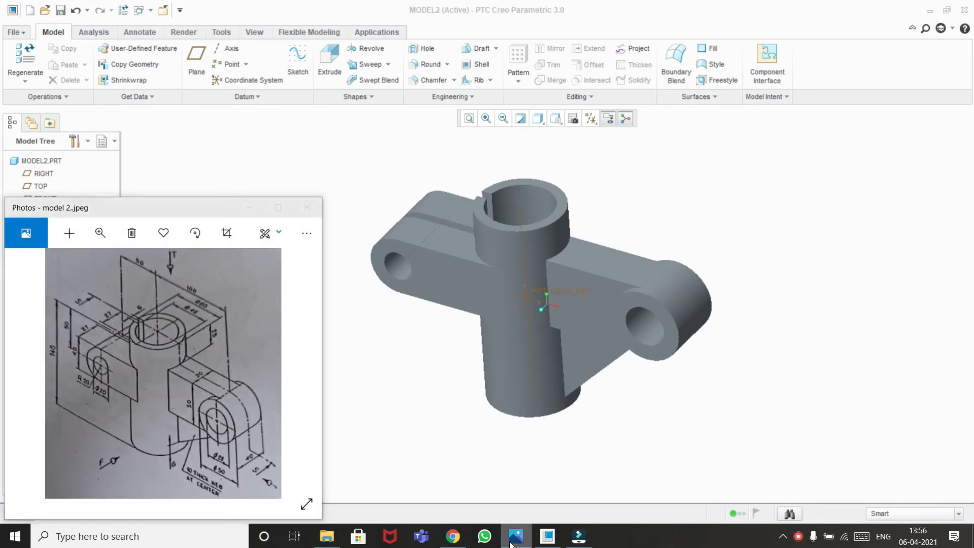
click(516, 537)
click(931, 10)
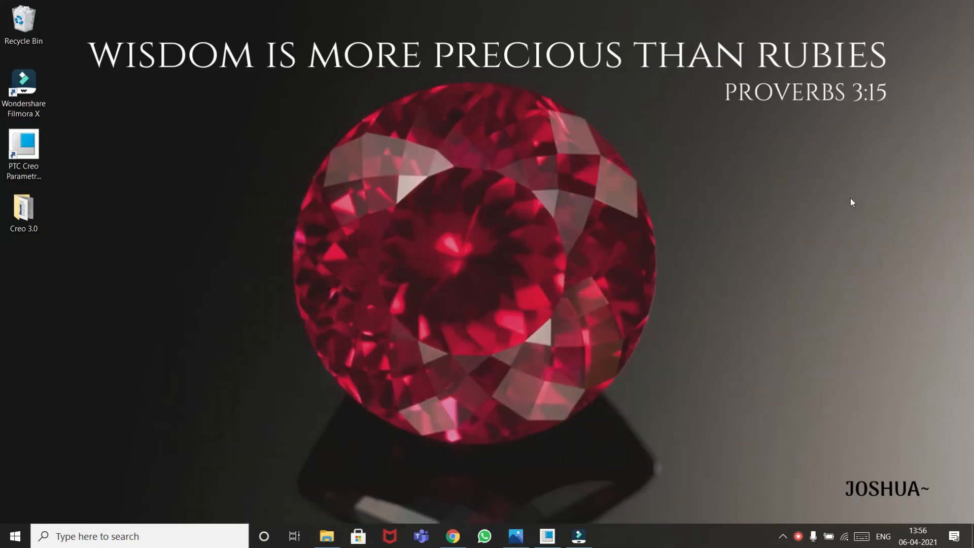